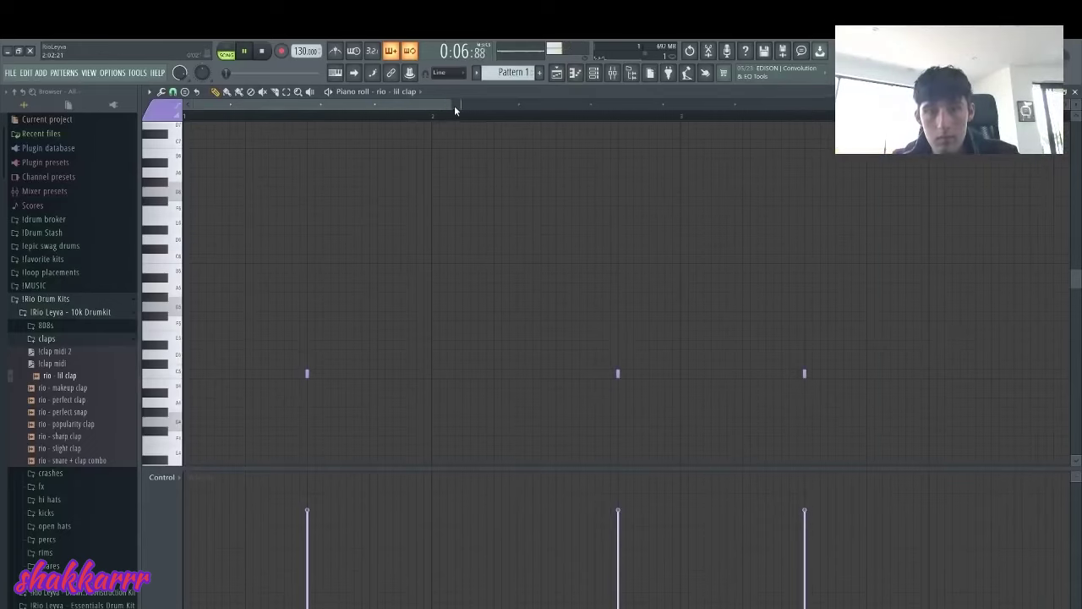
Rework the claps from bar 4 onward, placing one at step 13 of bar 4 and replacing the bar 6 clap with one at step 13
{"action": "left_click_drag", "start_coordinate": [451, 107], "coordinate": [1071, 289]}
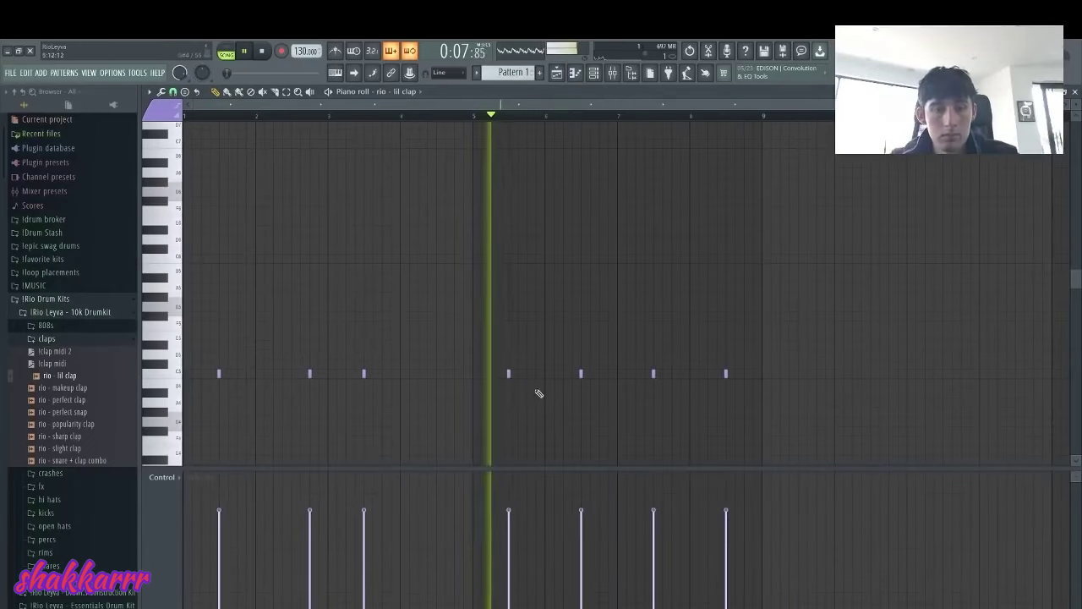
{"action": "right_click", "coordinate": [581, 374]}
{"action": "left_click", "coordinate": [601, 375]}
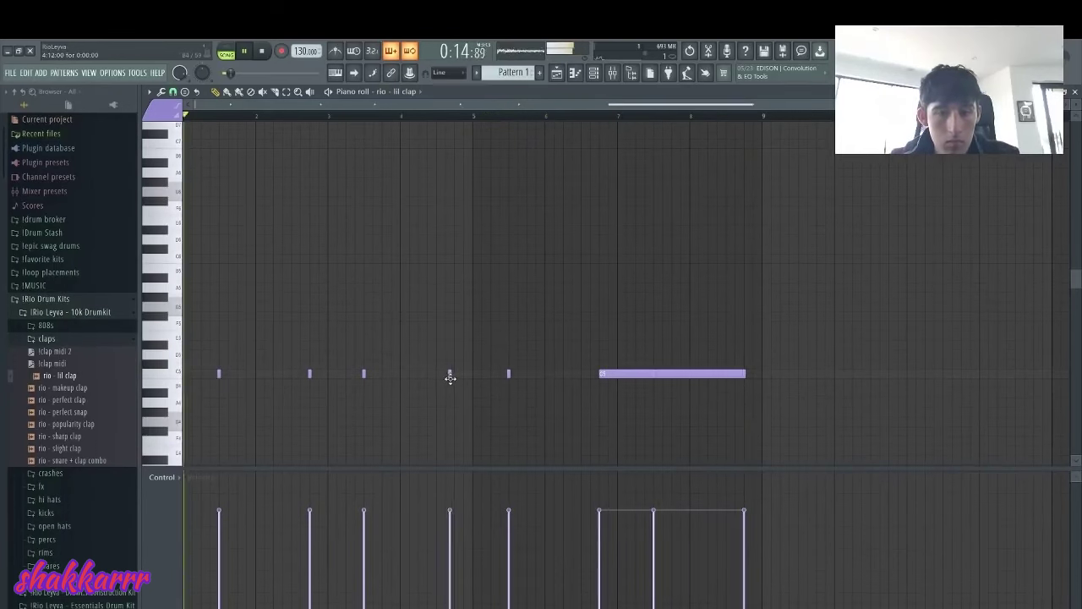
{"action": "left_click_drag", "start_coordinate": [451, 378], "coordinate": [458, 378]}
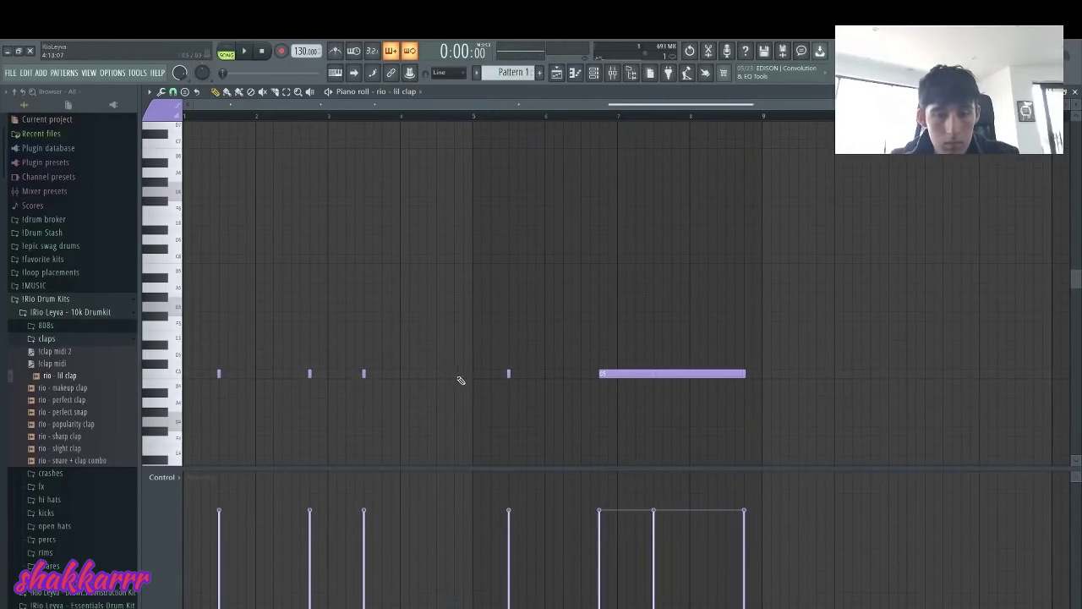
Load the rio - hit hi hat sample from the 10k Drumkit into a new channel and raise its Out fade
{"action": "left_click", "coordinate": [594, 75]}
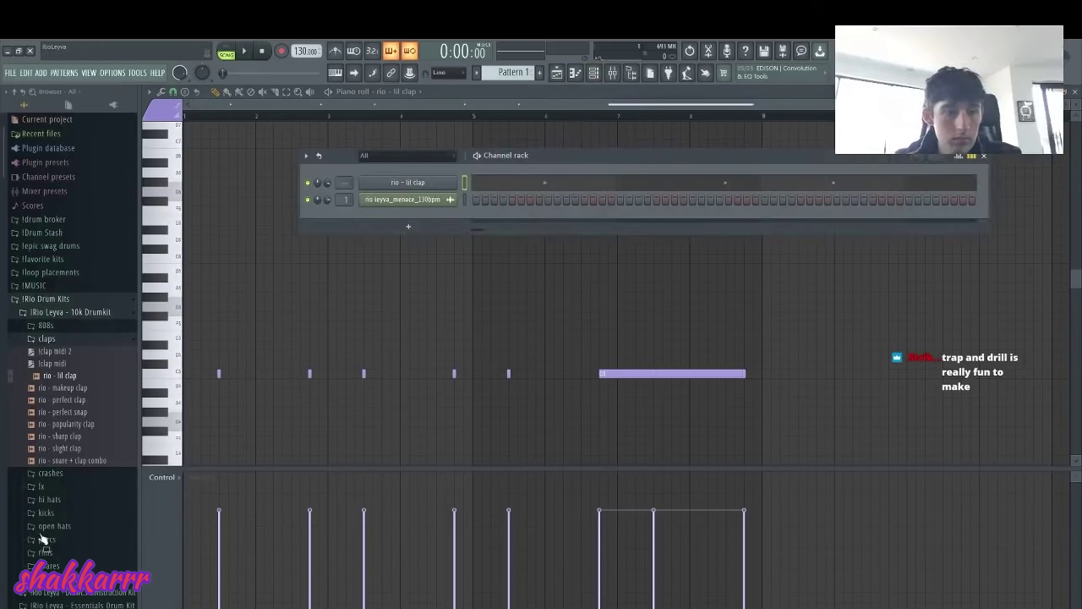
{"action": "left_click", "coordinate": [67, 501]}
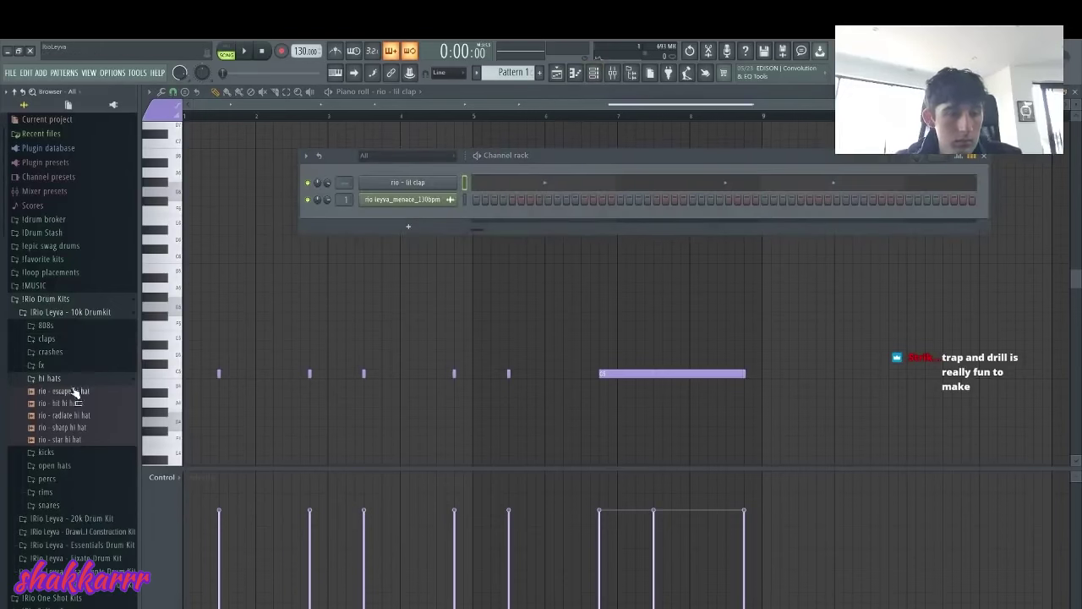
{"action": "left_click_drag", "start_coordinate": [435, 221], "coordinate": [468, 221]}
{"action": "key", "text": "space"}
{"action": "left_click", "coordinate": [428, 220]}
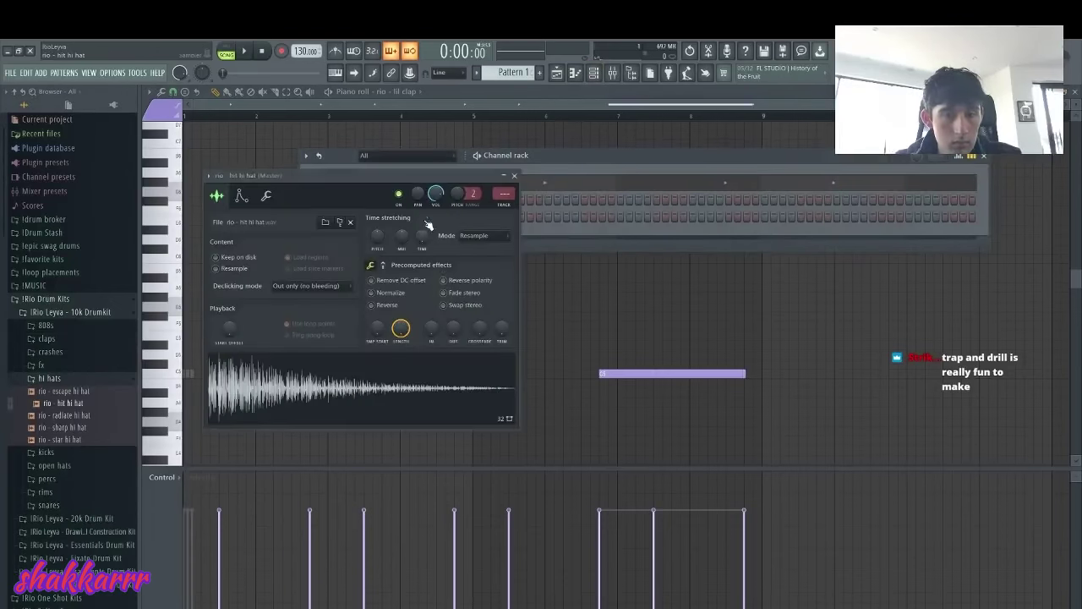
{"action": "left_click", "coordinate": [551, 237]}
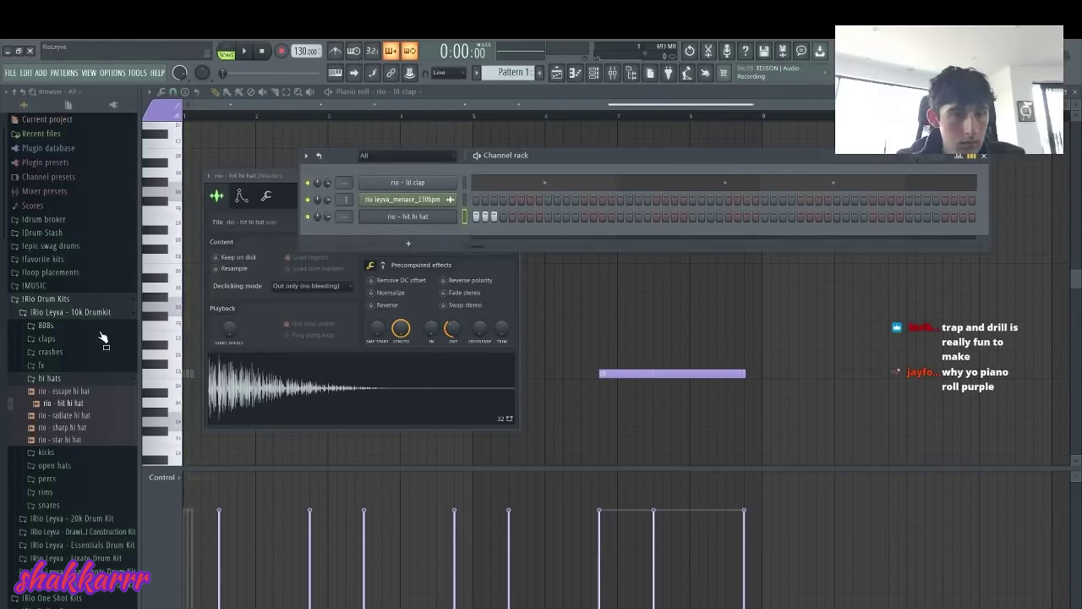
Continue the hit hi hat rhythm through the rest of bar 1 in the step sequencer
{"action": "left_click", "coordinate": [511, 217]}
{"action": "left_click", "coordinate": [531, 217]}
{"action": "left_click", "coordinate": [548, 217]}
{"action": "left_click", "coordinate": [558, 216]}
{"action": "left_click", "coordinate": [567, 217]}
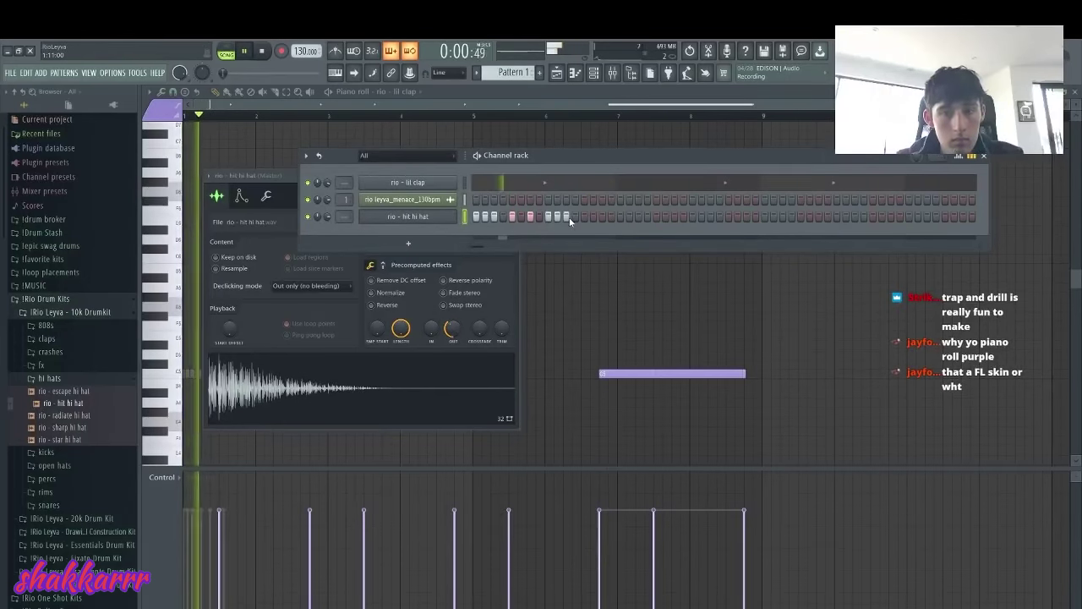
{"action": "left_click", "coordinate": [585, 217]}
Open the hit hi hat notes in the piano roll, set a finer snap grid and choose the Paint tool
{"action": "right_click", "coordinate": [436, 222]}
{"action": "left_click", "coordinate": [470, 216]}
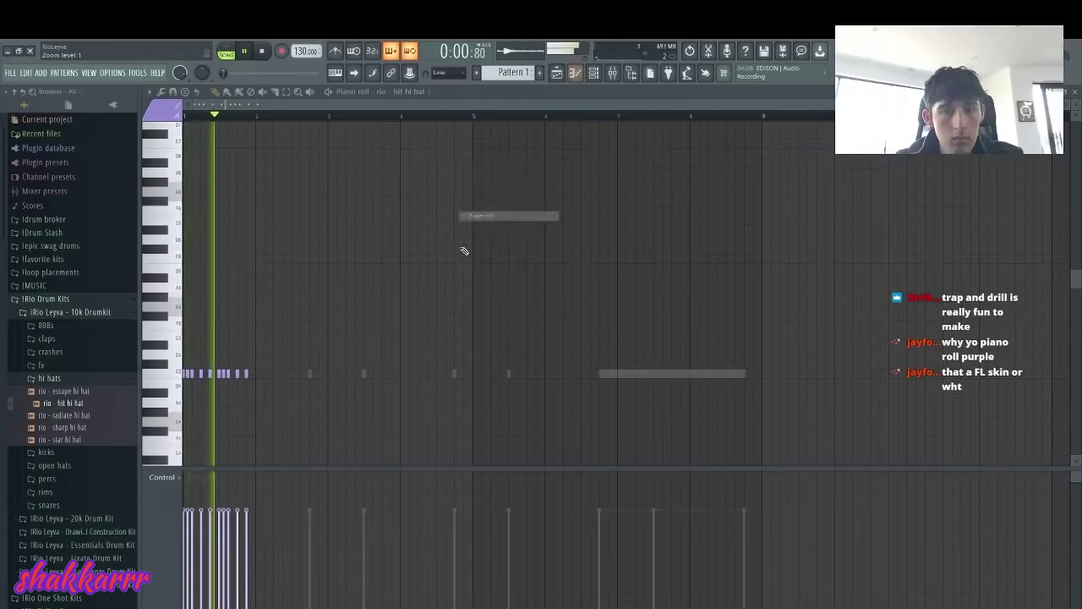
{"action": "key", "text": "space"}
{"action": "left_click_drag", "start_coordinate": [1064, 105], "coordinate": [329, 105]}
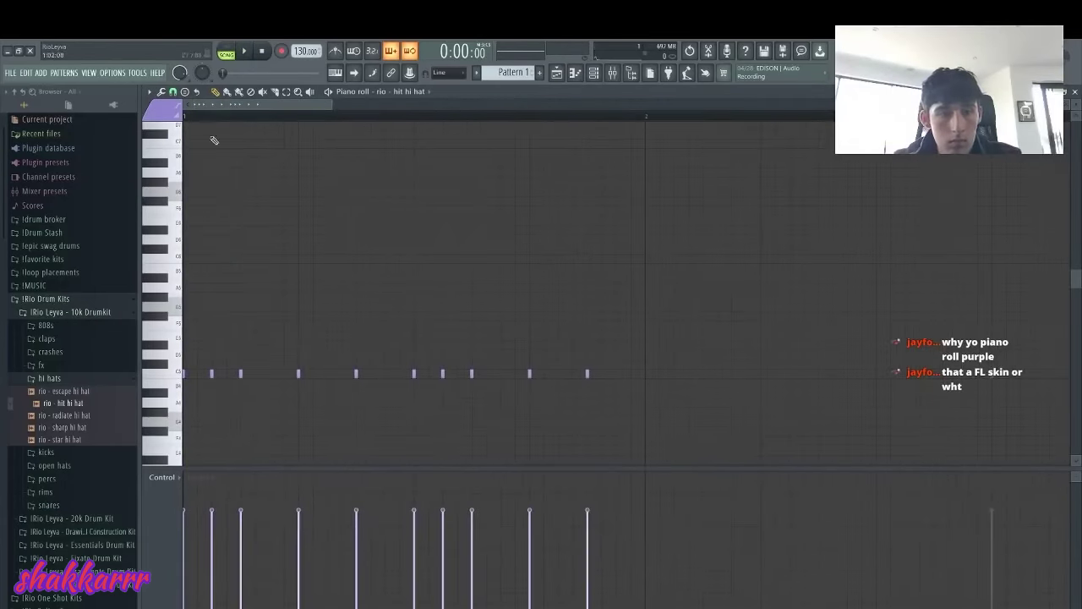
{"action": "key", "text": "space"}
{"action": "left_click", "coordinate": [172, 91]}
{"action": "left_click", "coordinate": [184, 171]}
{"action": "key", "text": "space"}
{"action": "key", "text": "space"}
{"action": "left_click", "coordinate": [226, 91]}
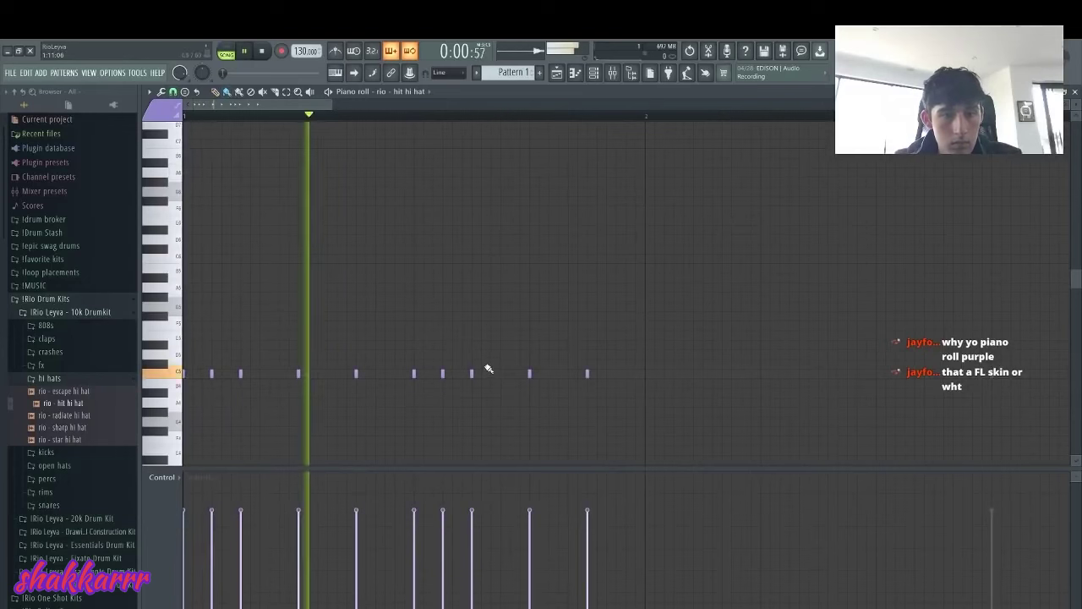
Rework the hi-hats in the second half of bar 1 into a fast three-hit roll followed by a single offbeat hit
{"action": "key", "text": "space"}
{"action": "right_click", "coordinate": [472, 374]}
{"action": "right_click", "coordinate": [443, 374]}
{"action": "left_click", "coordinate": [502, 373]}
{"action": "right_click", "coordinate": [529, 374]}
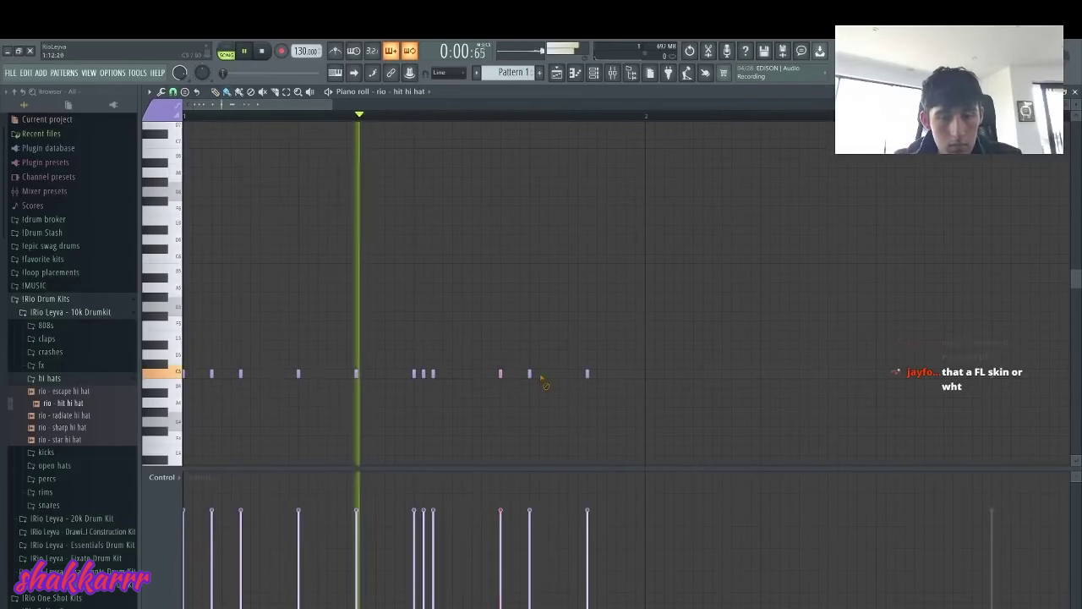
Add hi-hat hits at steps 1, 2, 3 and 7 of bar 2
{"action": "left_click", "coordinate": [645, 374]}
{"action": "left_click", "coordinate": [674, 374]}
{"action": "left_click", "coordinate": [703, 374]}
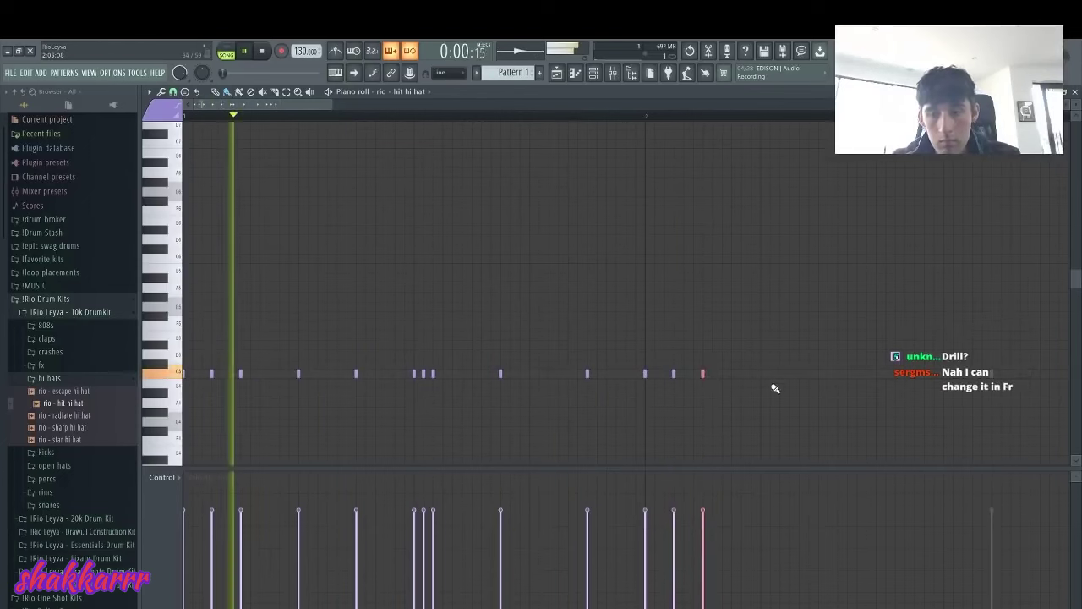
{"action": "left_click", "coordinate": [817, 374]}
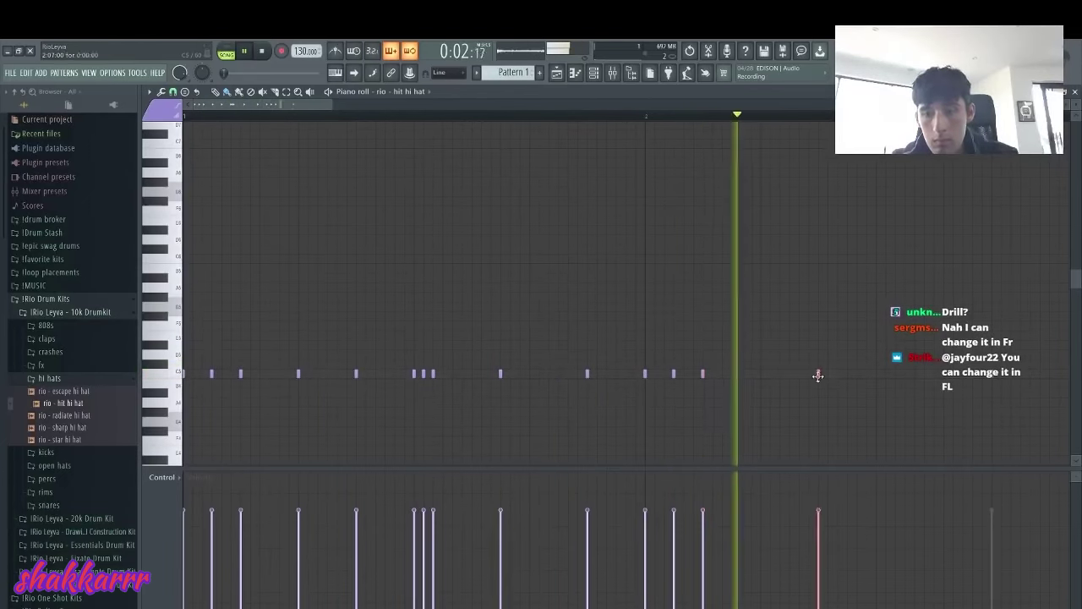
Paint rapid hi-hat rolls through the second half of bar 2, ending in a run rising in pitch and velocity
{"action": "left_click_drag", "start_coordinate": [315, 105], "coordinate": [400, 107]}
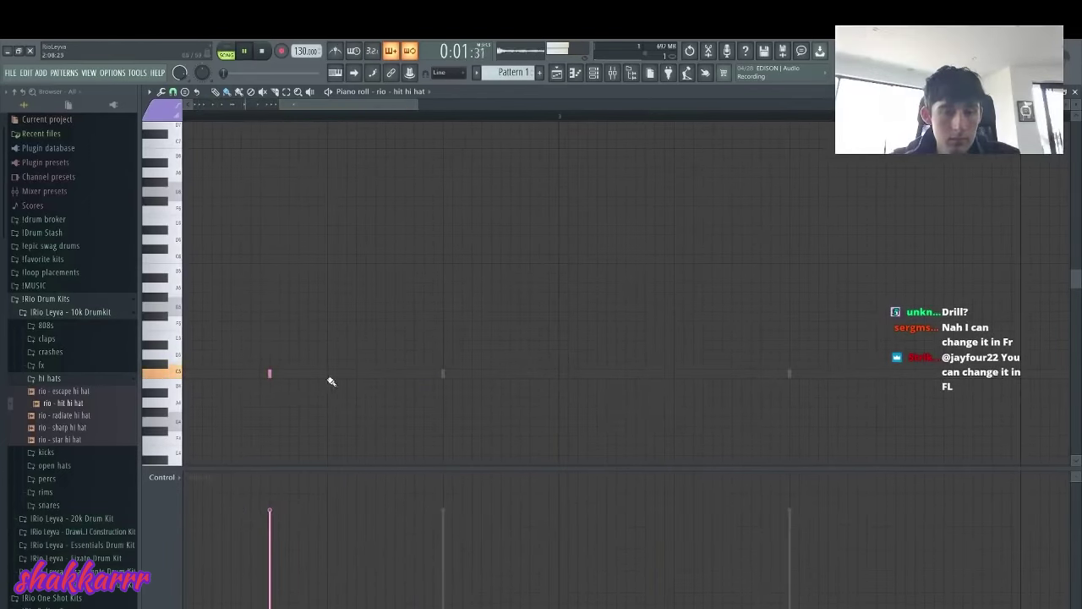
{"action": "left_click_drag", "start_coordinate": [385, 373], "coordinate": [423, 374]}
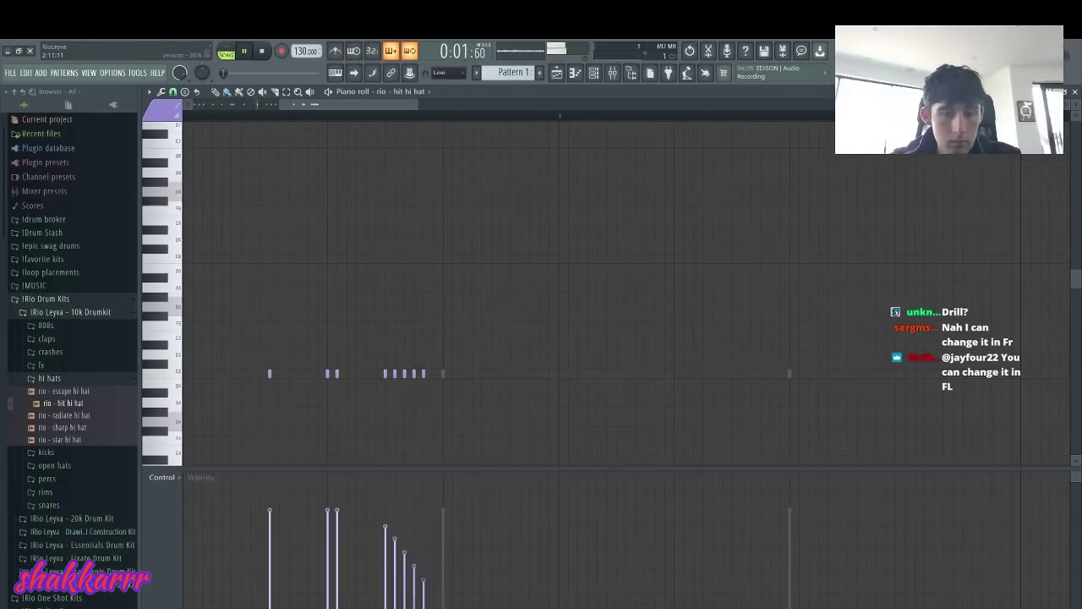
{"action": "mouse_move", "coordinate": [443, 422]}
{"action": "left_mouse_down"}
{"action": "mouse_move", "coordinate": [551, 380]}
{"action": "mouse_move", "coordinate": [558, 364]}
{"action": "left_mouse_up"}
{"action": "key", "text": "space"}
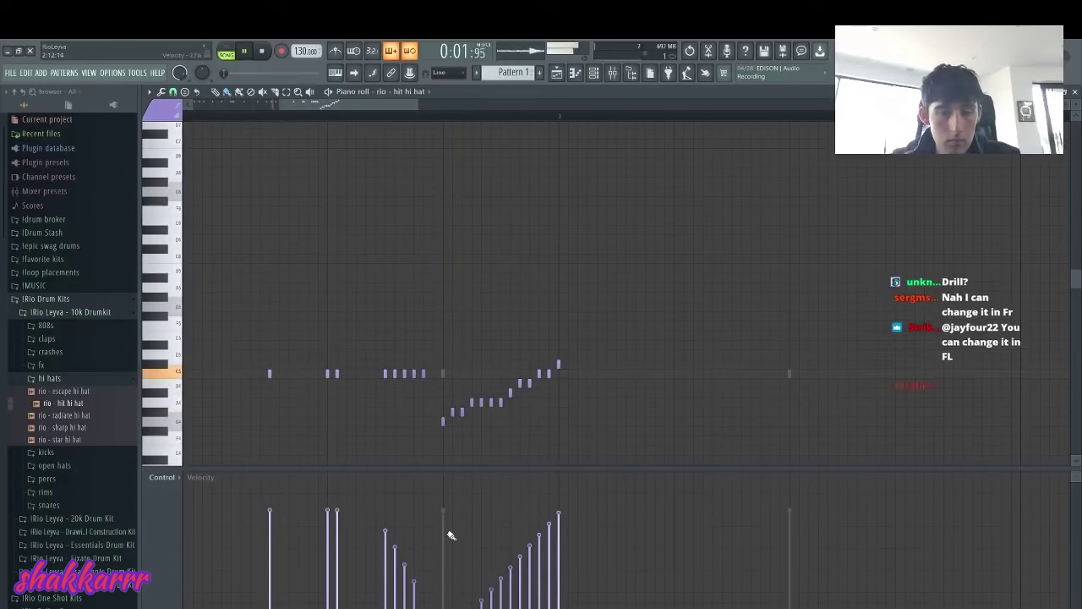
{"action": "key", "text": "space"}
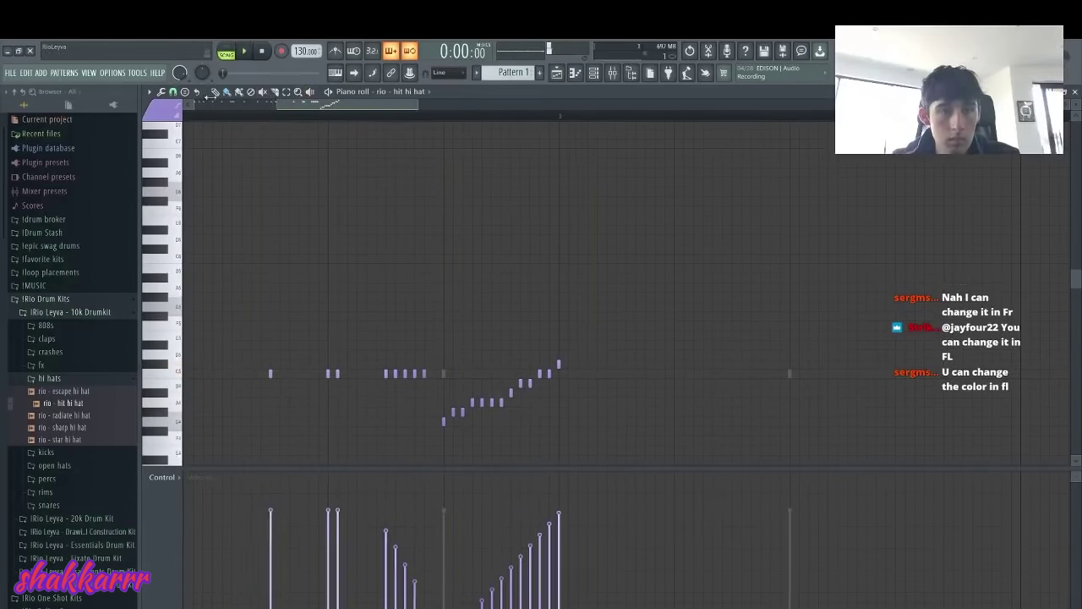
Extend the two-bar hi-hat pattern to eight bars by duplicating it, adding a softer hit at step 5 of bars 2 and 4
{"action": "scroll", "coordinate": [754, 130], "scroll_direction": "down", "scroll_amount": 2}
{"action": "key", "text": "ctrl+b"}
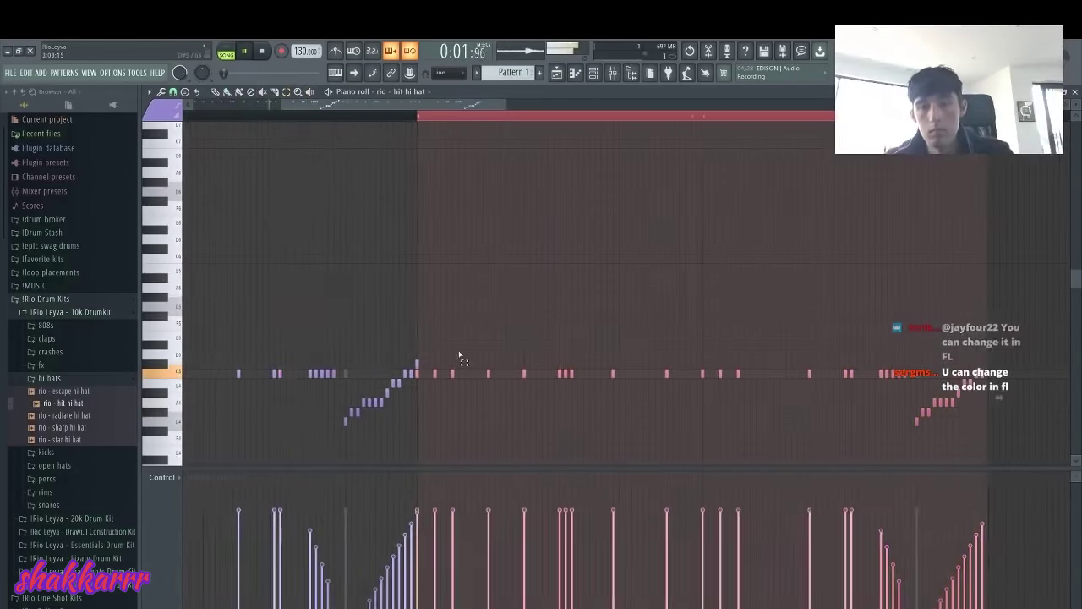
{"action": "left_click", "coordinate": [414, 383]}
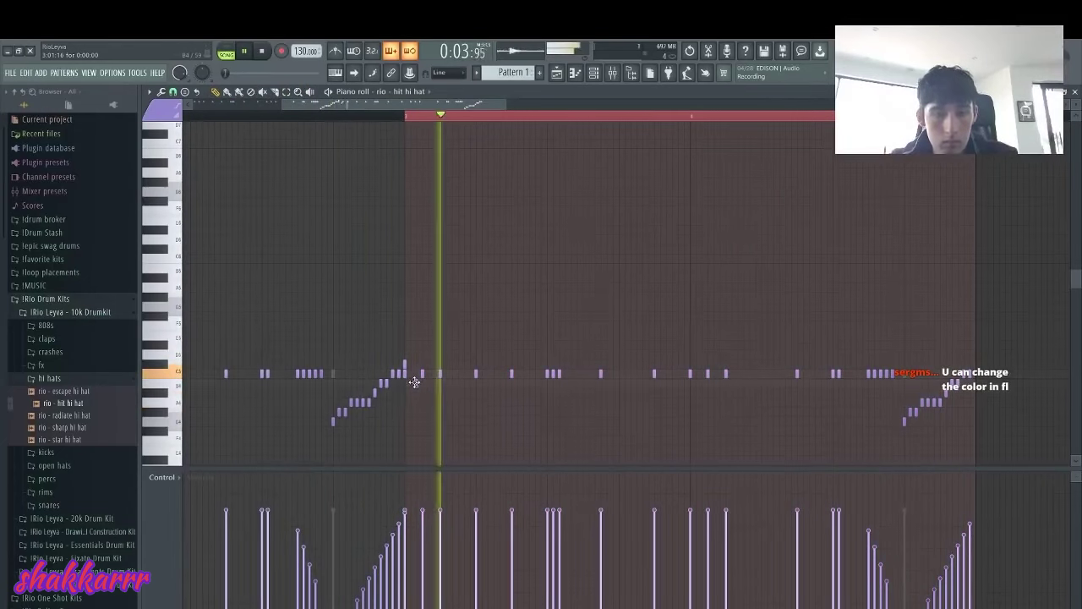
{"action": "right_click", "coordinate": [415, 385]}
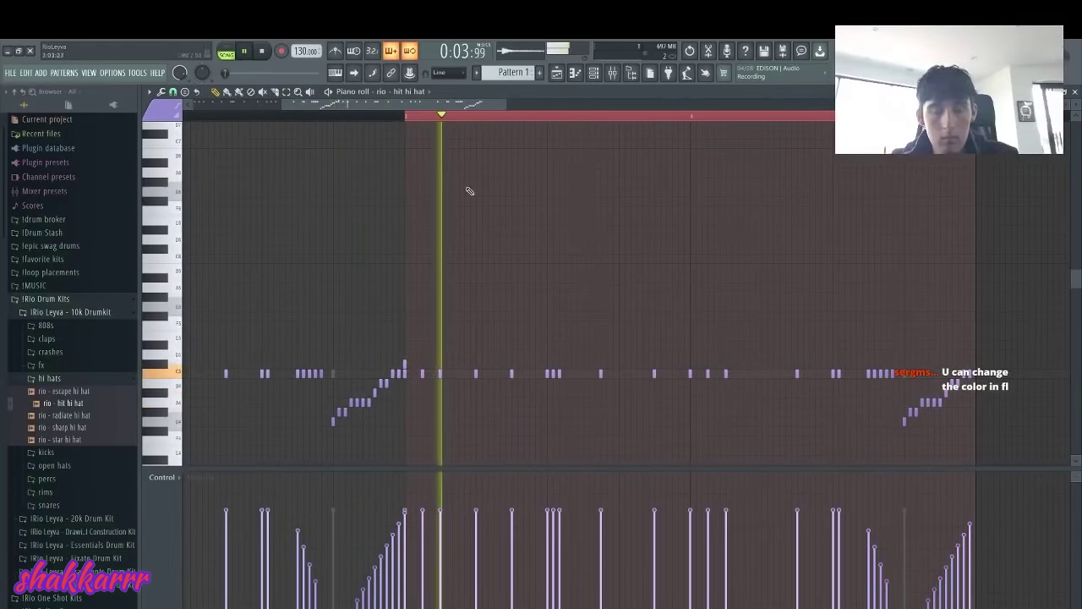
{"action": "left_click", "coordinate": [763, 374]}
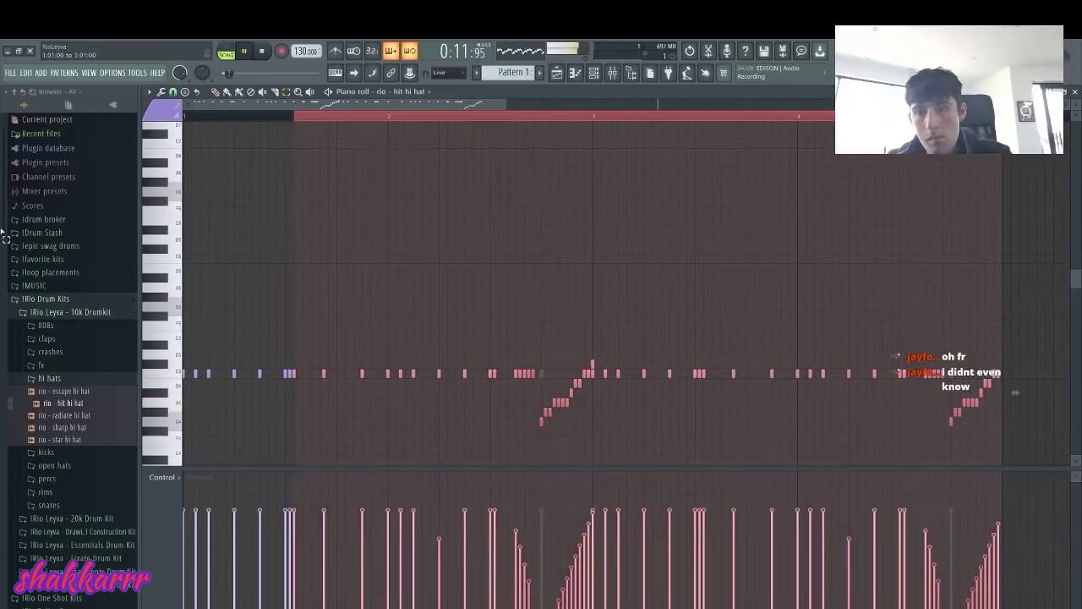
{"action": "key", "text": "ctrl+b"}
Flip the rising hi-hat runs at the ends of bars 8 and 4 horizontally so that they descend
{"action": "left_click_drag", "start_coordinate": [990, 444], "coordinate": [924, 364]}
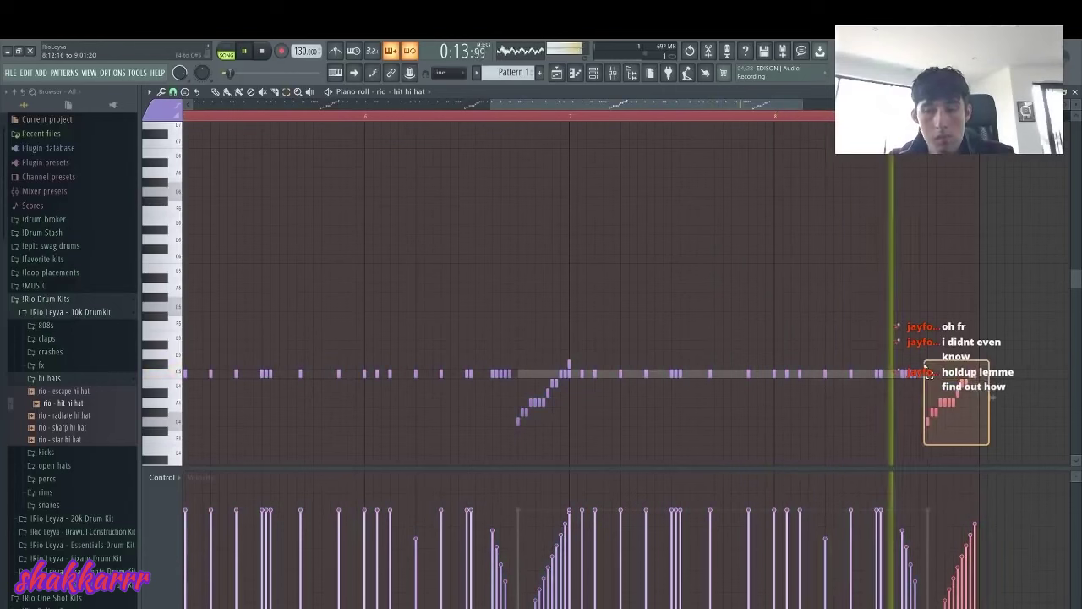
{"action": "key", "text": "alt+y"}
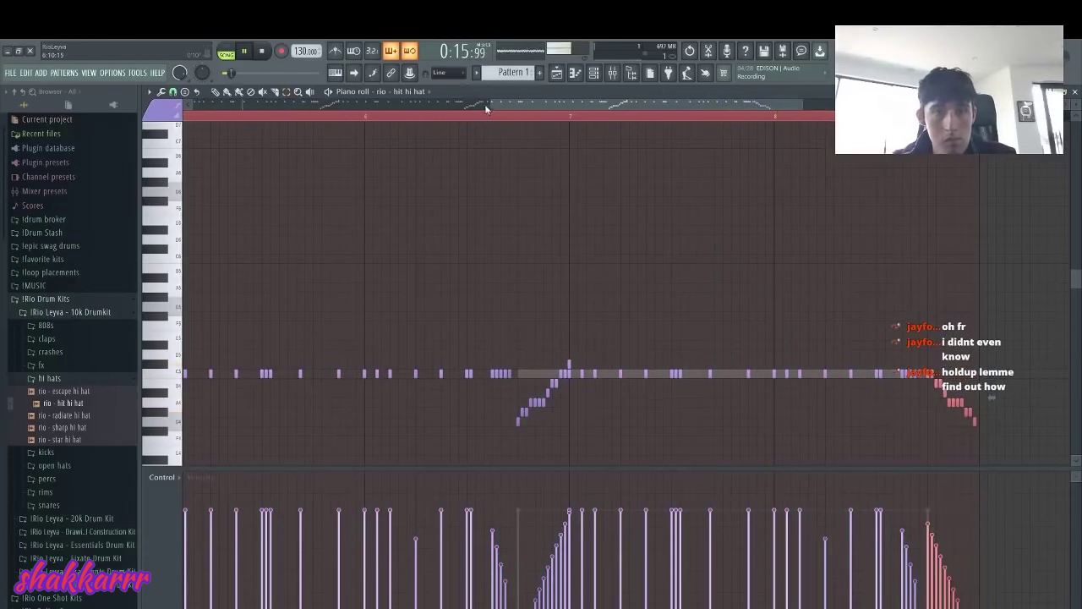
{"action": "left_click_drag", "start_coordinate": [491, 102], "coordinate": [188, 102]}
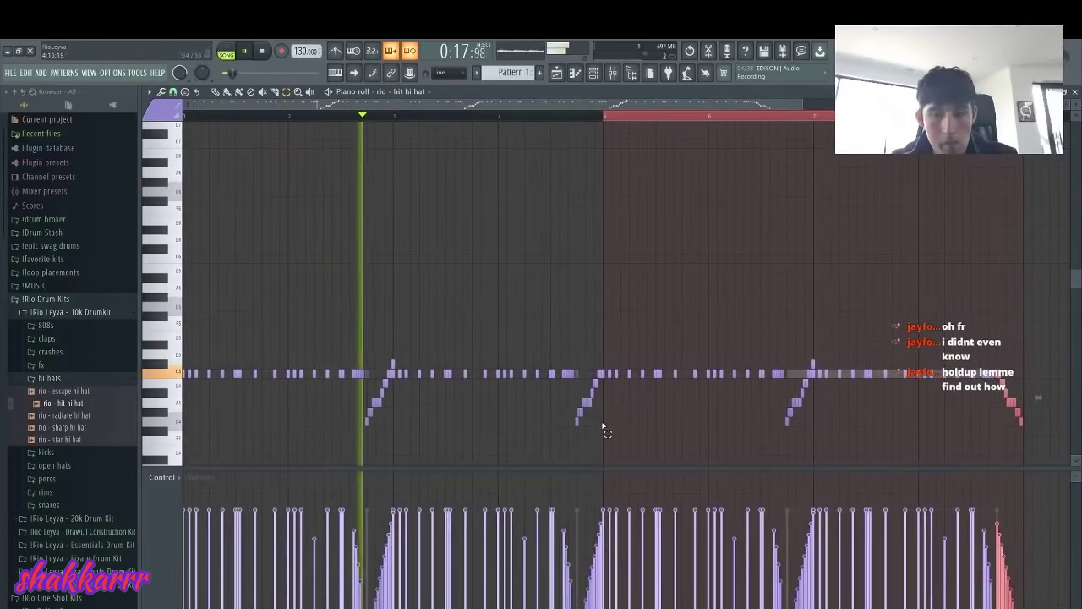
{"action": "left_click_drag", "start_coordinate": [602, 424], "coordinate": [587, 348]}
{"action": "key", "text": "alt+y"}
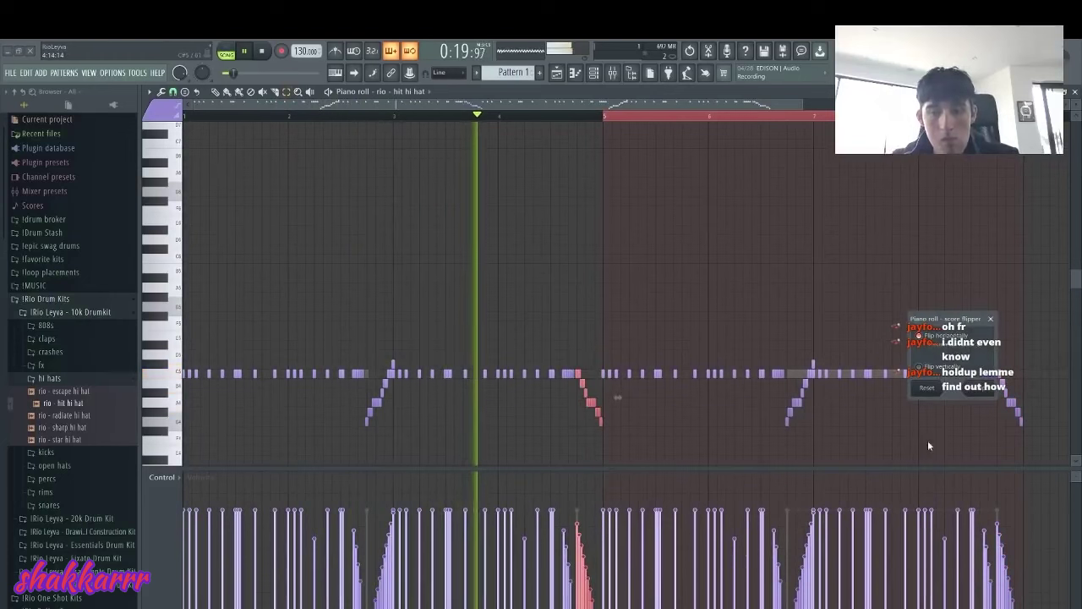
{"action": "left_click", "coordinate": [992, 393]}
{"action": "key", "text": "space"}
{"action": "left_click", "coordinate": [595, 74]}
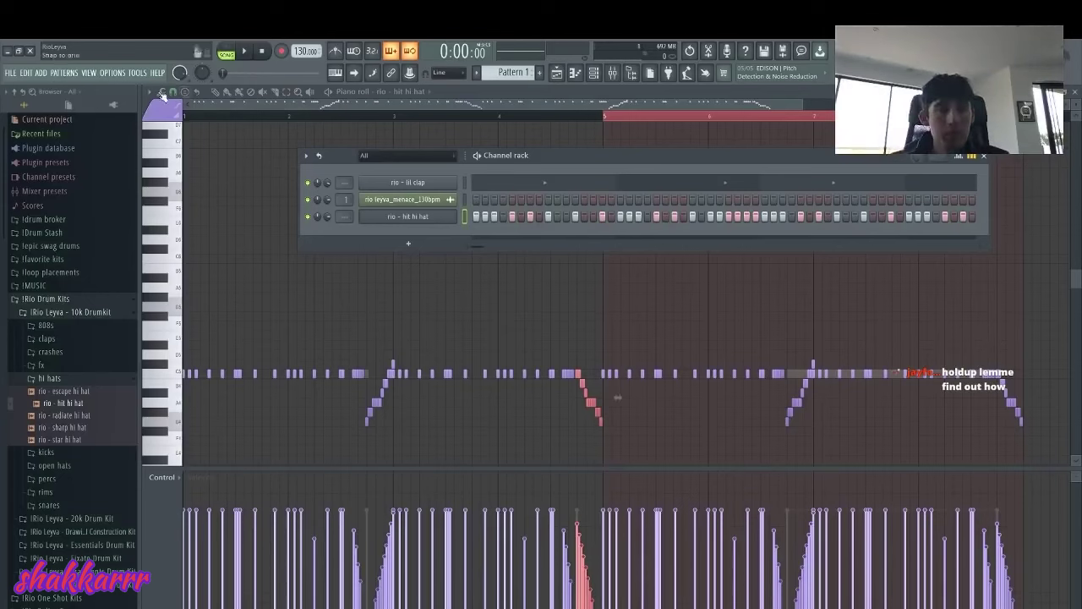
{"action": "left_click", "coordinate": [148, 92]}
{"action": "mouse_move", "coordinate": [197, 153]}
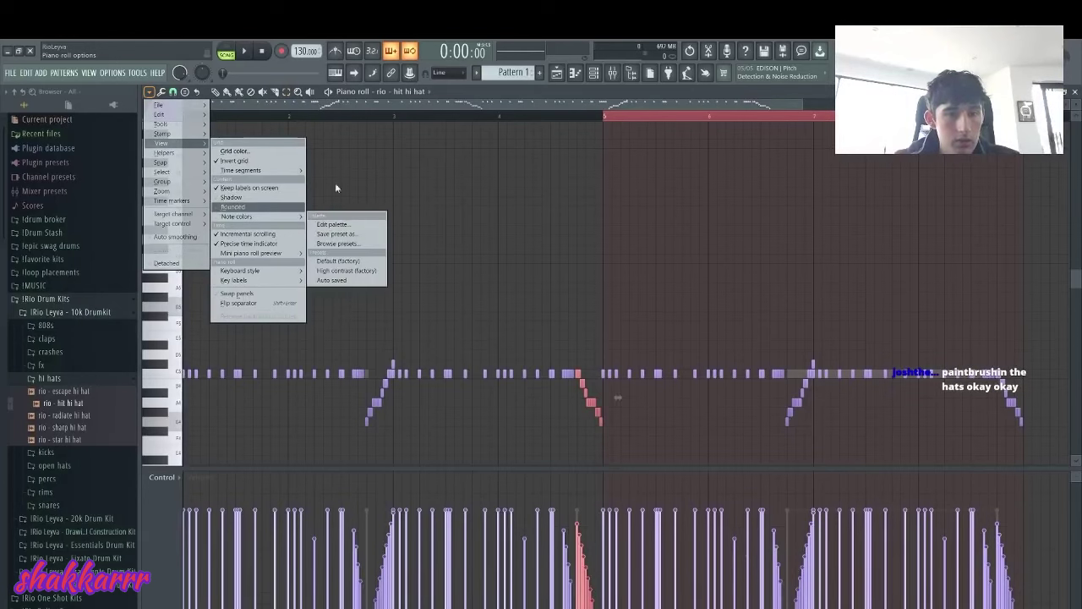
Load the rio - king perc sample from the 10k Drumkit's percs into a new channel
{"action": "left_click", "coordinate": [597, 78]}
{"action": "left_click", "coordinate": [597, 78]}
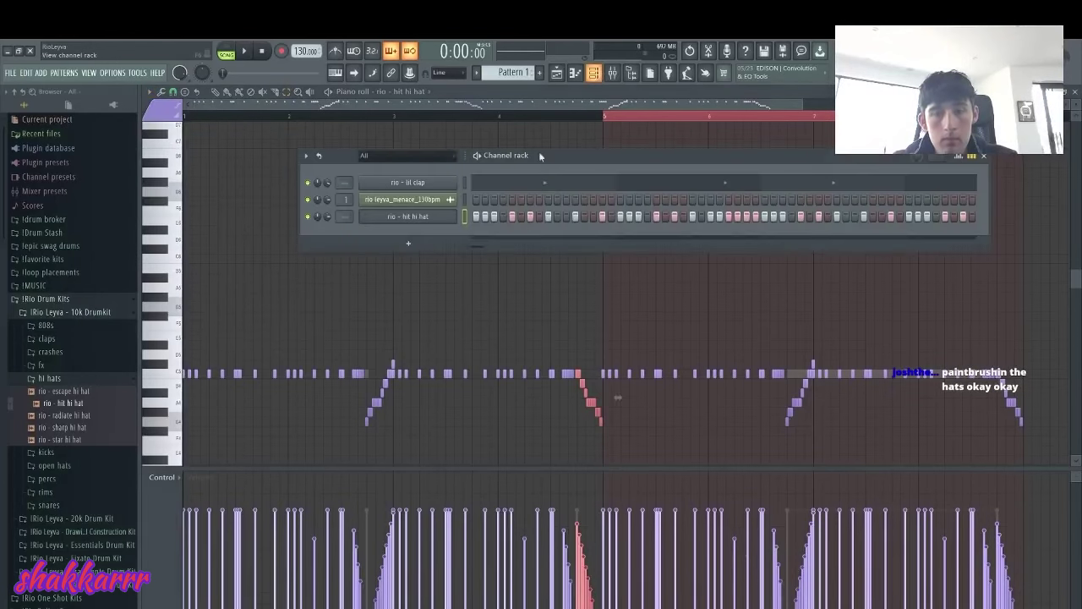
{"action": "key", "text": "space"}
{"action": "left_click", "coordinate": [85, 506]}
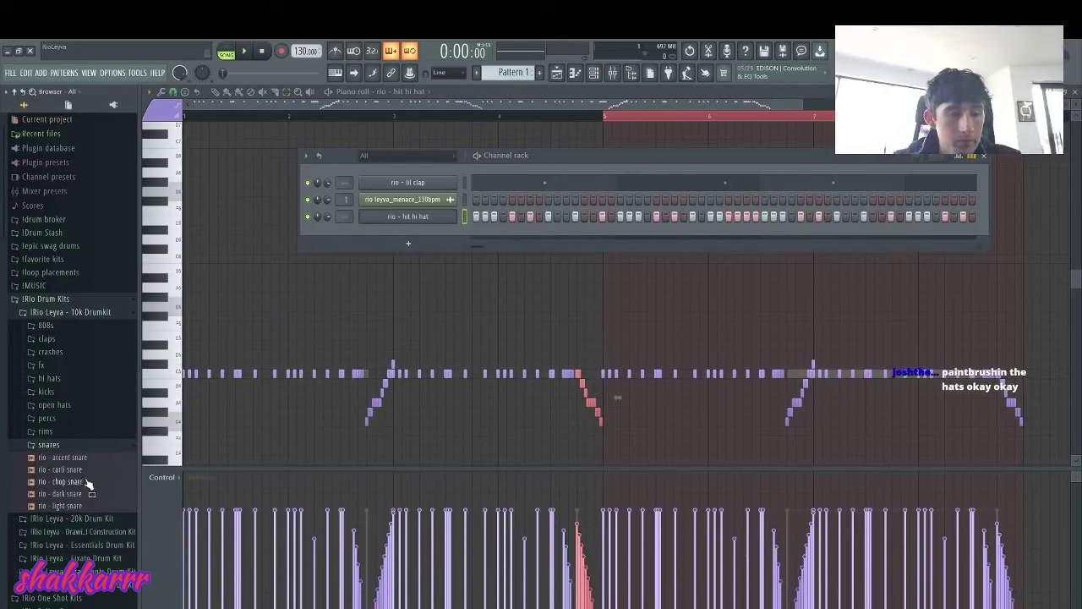
{"action": "left_click", "coordinate": [48, 419]}
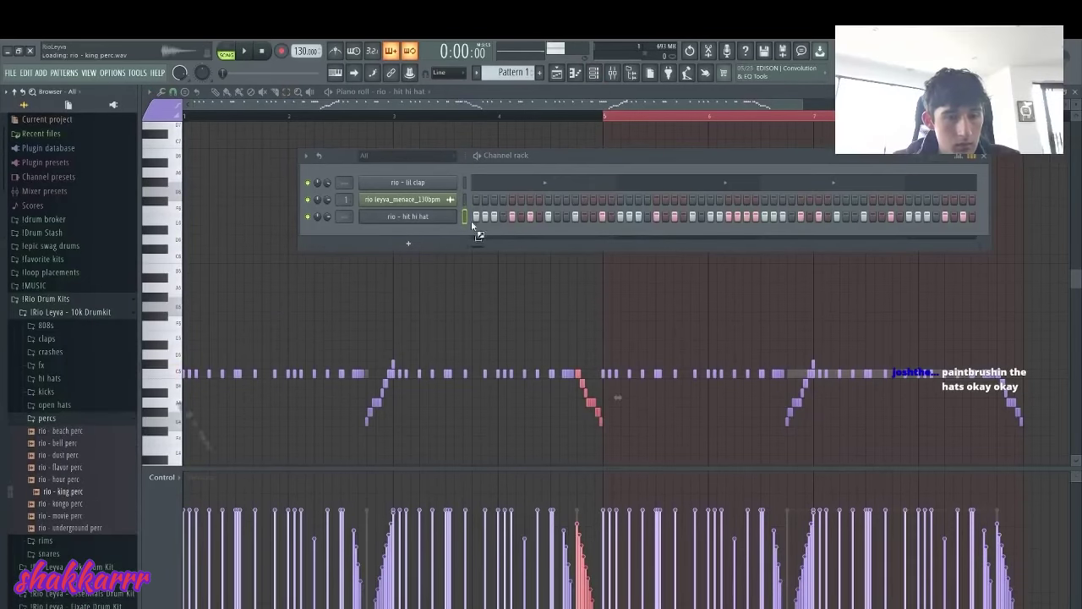
{"action": "left_click_drag", "start_coordinate": [428, 231], "coordinate": [428, 231]}
Load the rio - metalic snare sample from the Fixate Drum Kit's snares into a new channel
{"action": "scroll", "coordinate": [17, 444], "scroll_direction": "down", "scroll_amount": 5}
{"action": "left_click", "coordinate": [98, 306]}
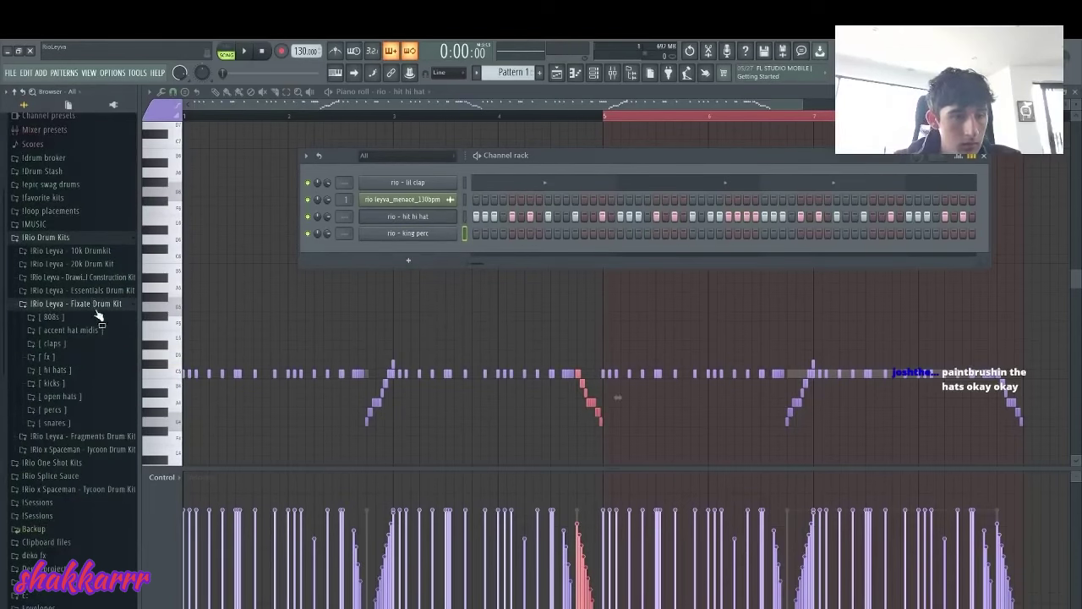
{"action": "left_click", "coordinate": [66, 423]}
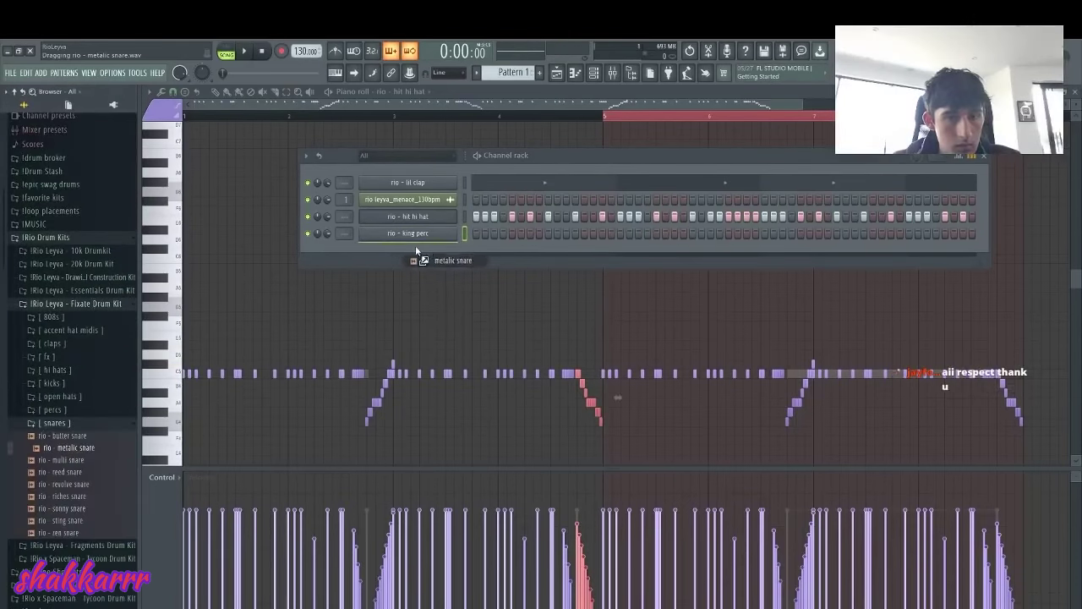
{"action": "left_click_drag", "start_coordinate": [416, 250], "coordinate": [416, 251]}
Play the pattern and place a king perc hit at step 6 of bar 1
{"action": "key", "text": "space"}
{"action": "left_click", "coordinate": [520, 234]}
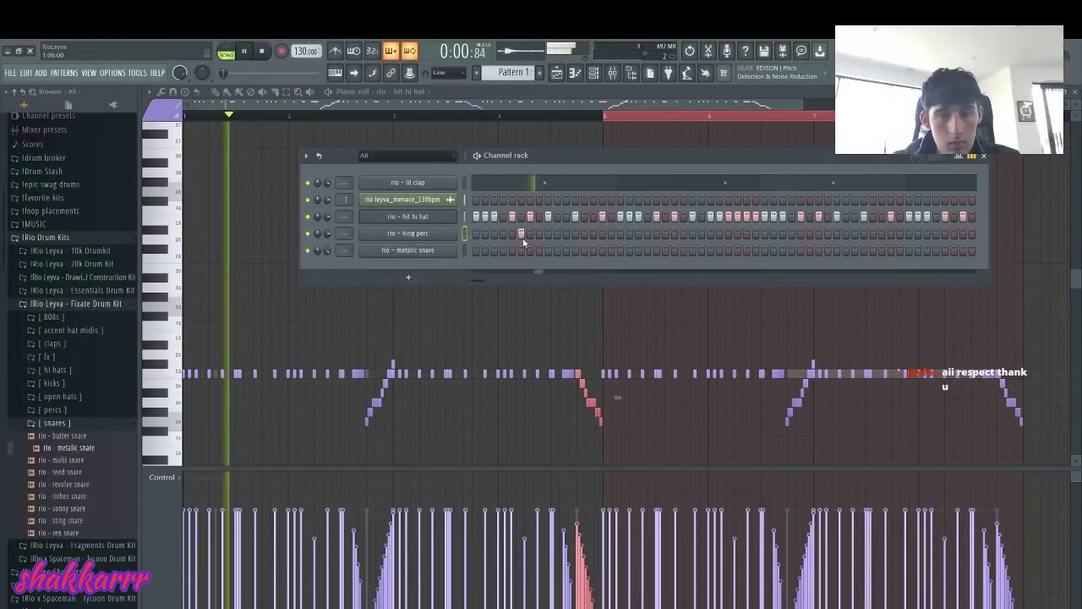
{"action": "key", "text": "space"}
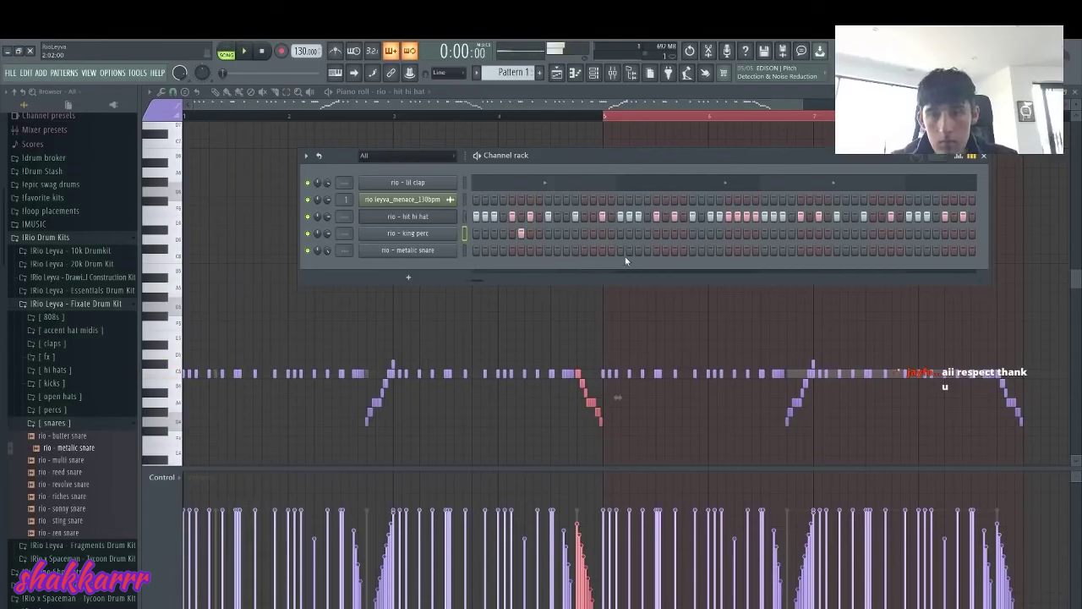
Play the pattern and place metalic snare hits at steps 10 and 13 of bar 2
{"action": "key", "text": "space"}
{"action": "left_click", "coordinate": [701, 250]}
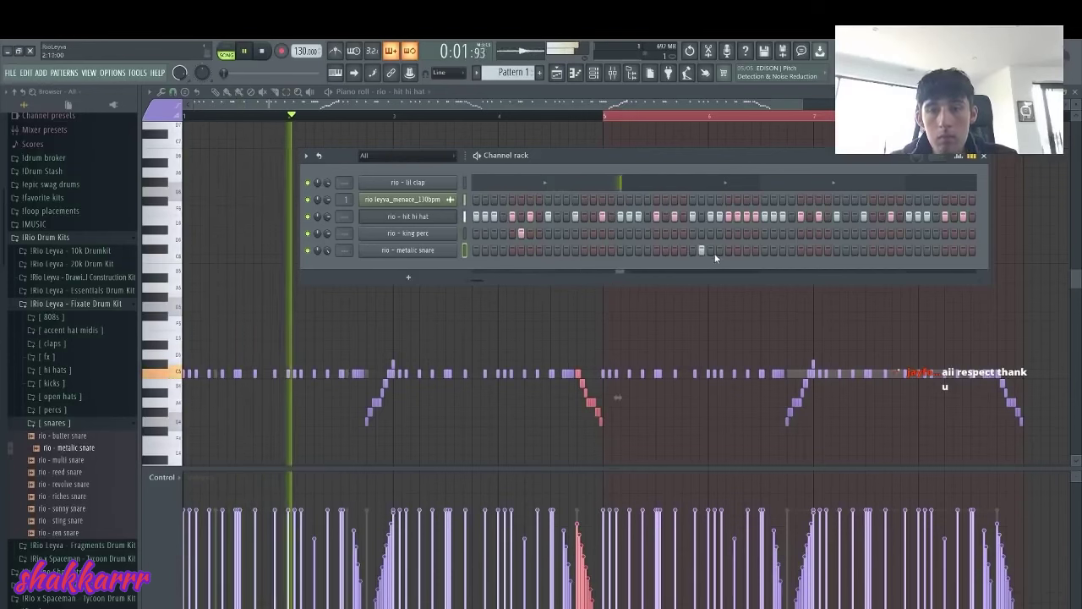
{"action": "left_click", "coordinate": [728, 250]}
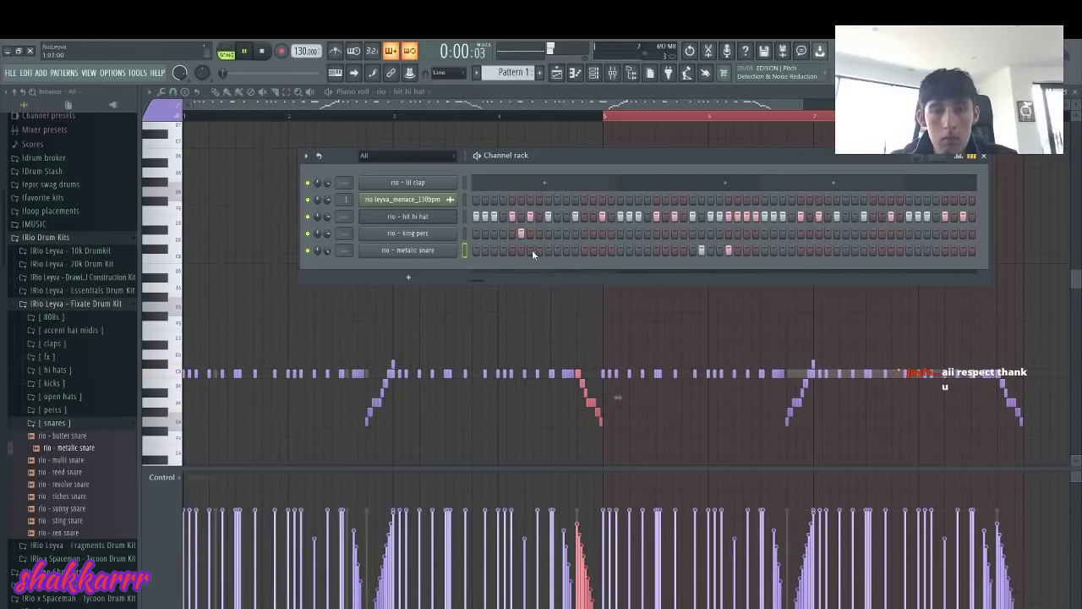
Replace the king perc hit with hits at step 15 of bar 1 and step 3 of bar 2, lowered to G#4 in the piano roll
{"action": "left_click", "coordinate": [600, 232]}
{"action": "left_click", "coordinate": [638, 233]}
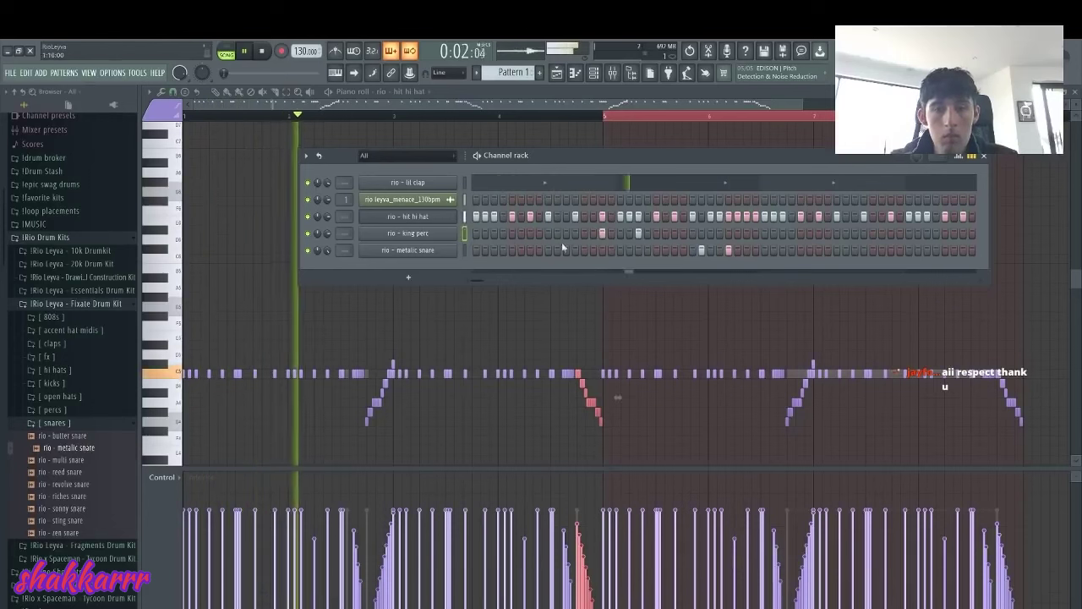
{"action": "right_click", "coordinate": [433, 235]}
{"action": "left_click", "coordinate": [519, 241]}
{"action": "right_click", "coordinate": [435, 235]}
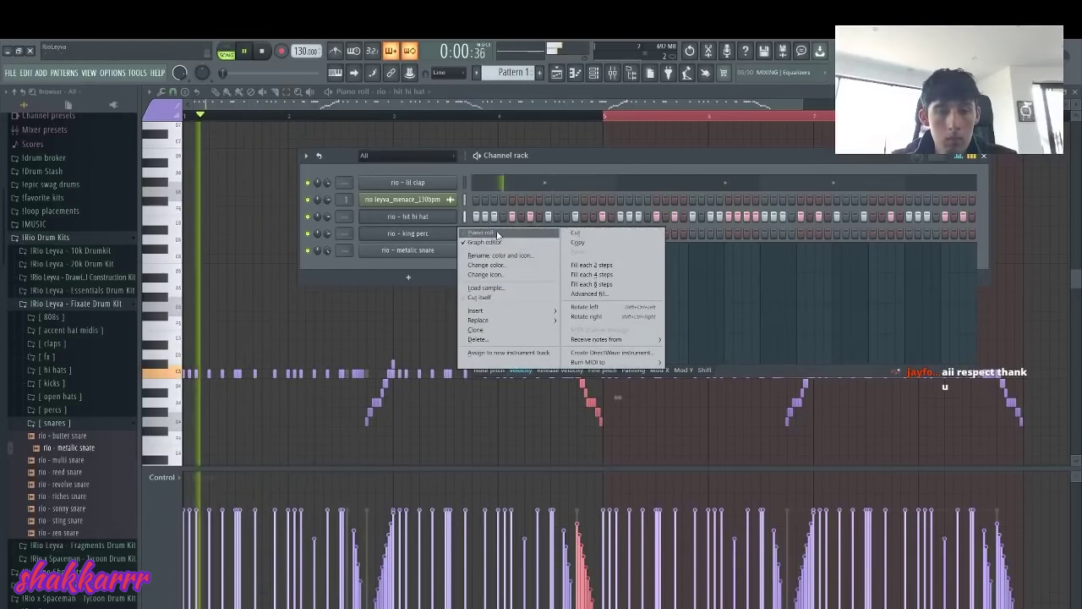
{"action": "left_click", "coordinate": [498, 234]}
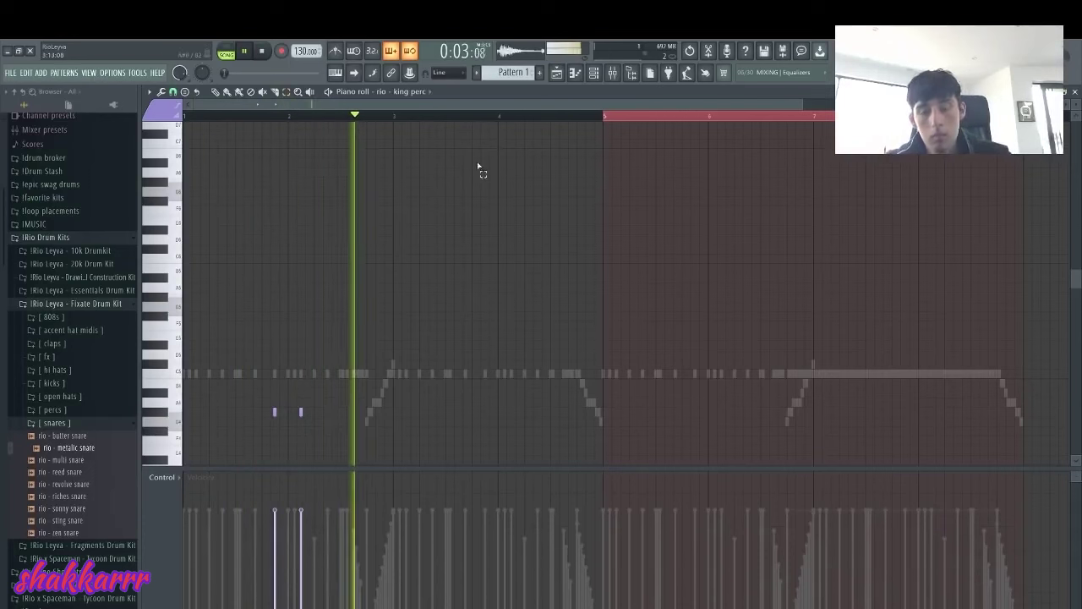
Add king perc hits on G4 at step 15 of bar 3 and steps 1 and 3 of bar 4, with rising velocities
{"action": "left_click", "coordinate": [485, 421]}
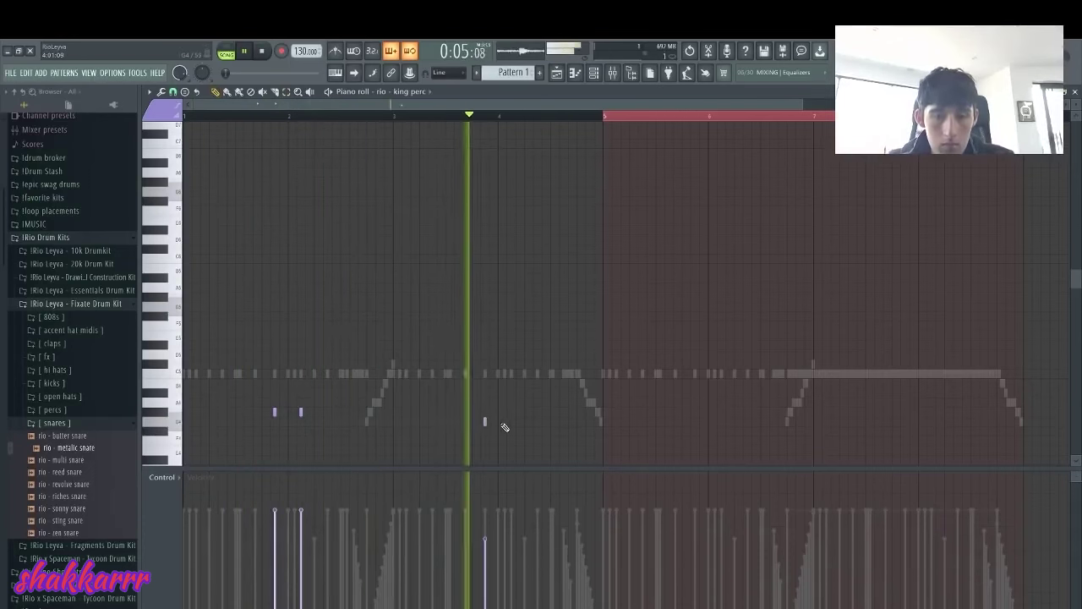
{"action": "left_click", "coordinate": [500, 421]}
{"action": "left_click", "coordinate": [507, 421]}
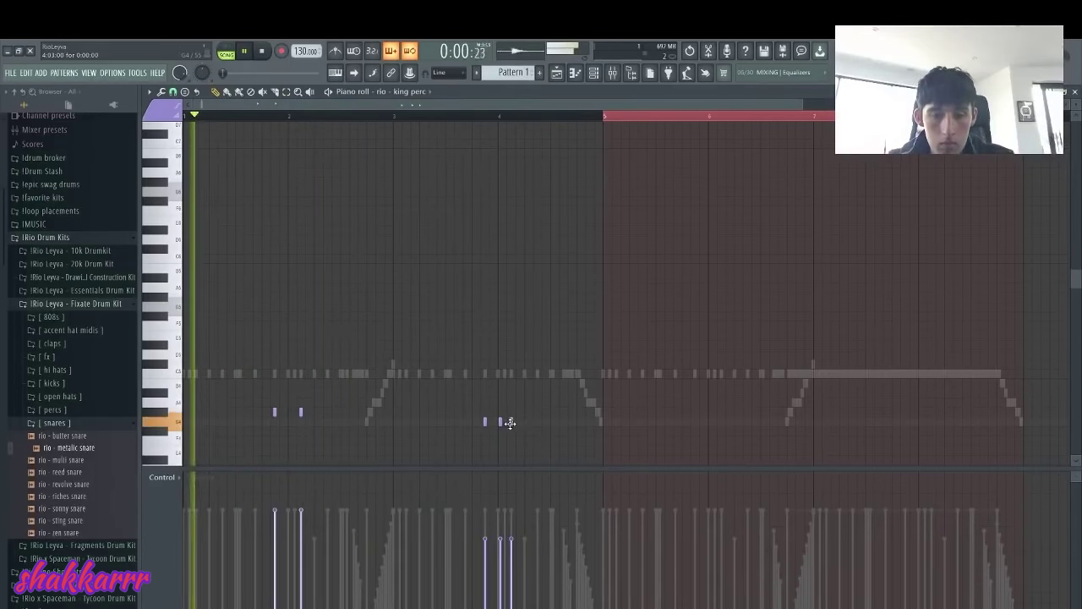
{"action": "left_click_drag", "start_coordinate": [499, 423], "coordinate": [501, 423]}
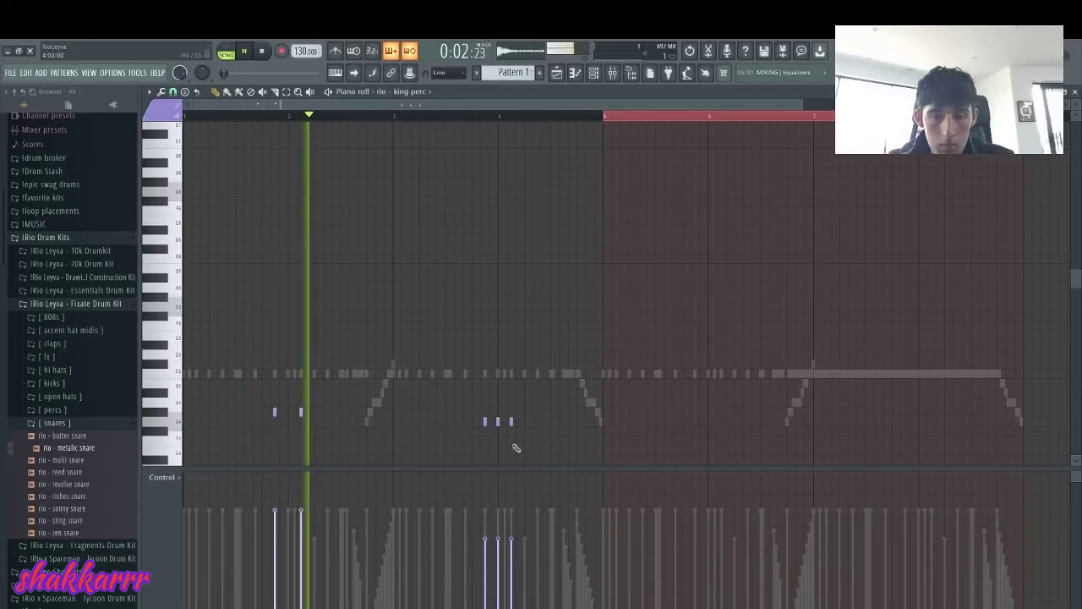
{"action": "left_click_drag", "start_coordinate": [513, 505], "coordinate": [451, 593]}
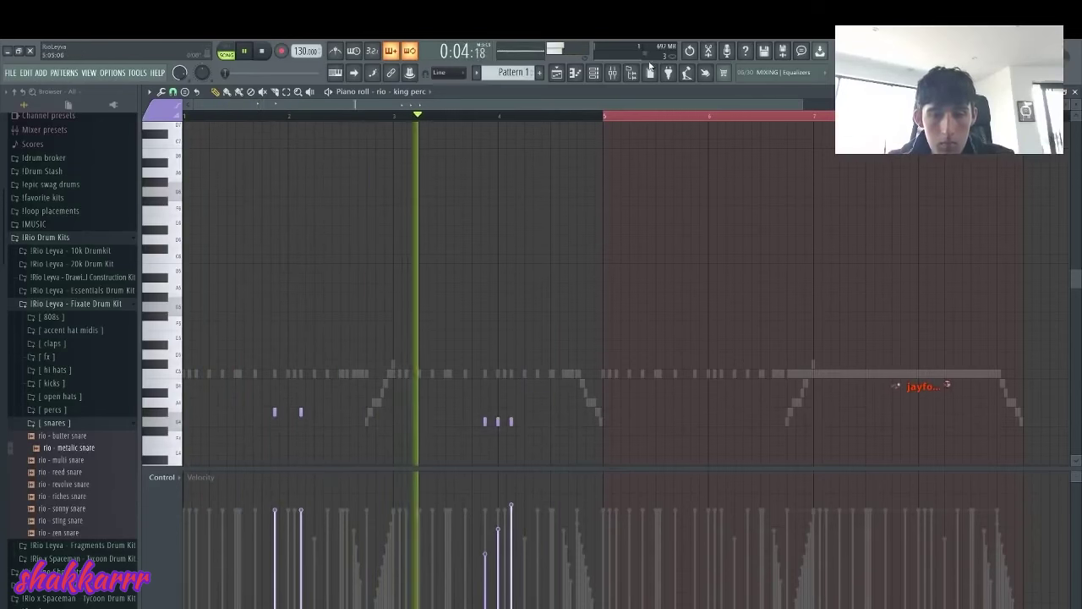
Duplicate the king perc hits into bars 5 to 8, then double the G4 hit in bar 7 and the last hit in bar 4
{"action": "key", "text": "ctrl+a"}
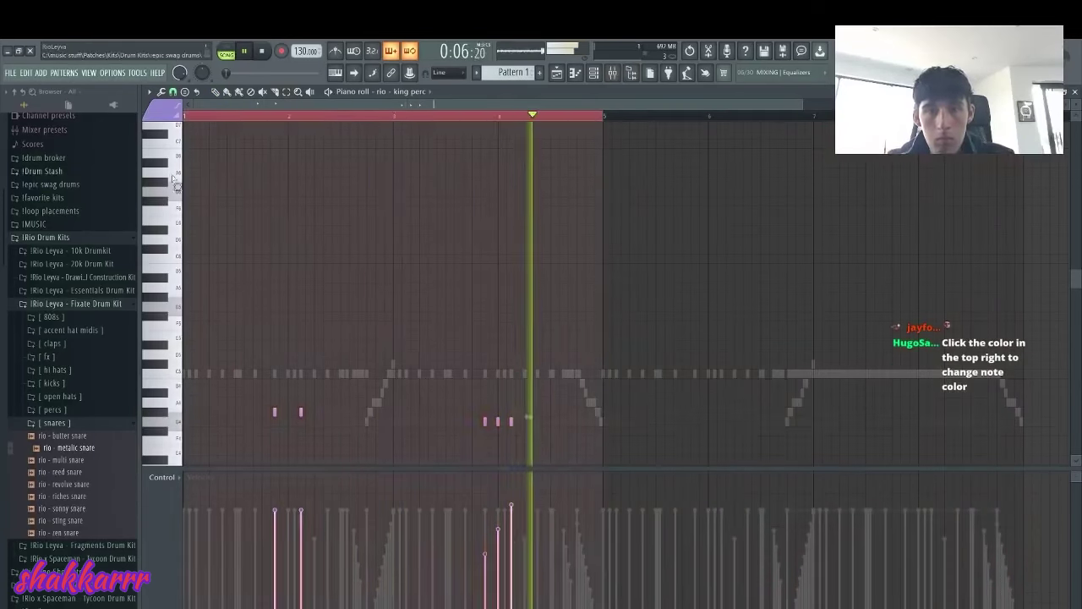
{"action": "key", "text": "ctrl+b"}
{"action": "left_click", "coordinate": [217, 93]}
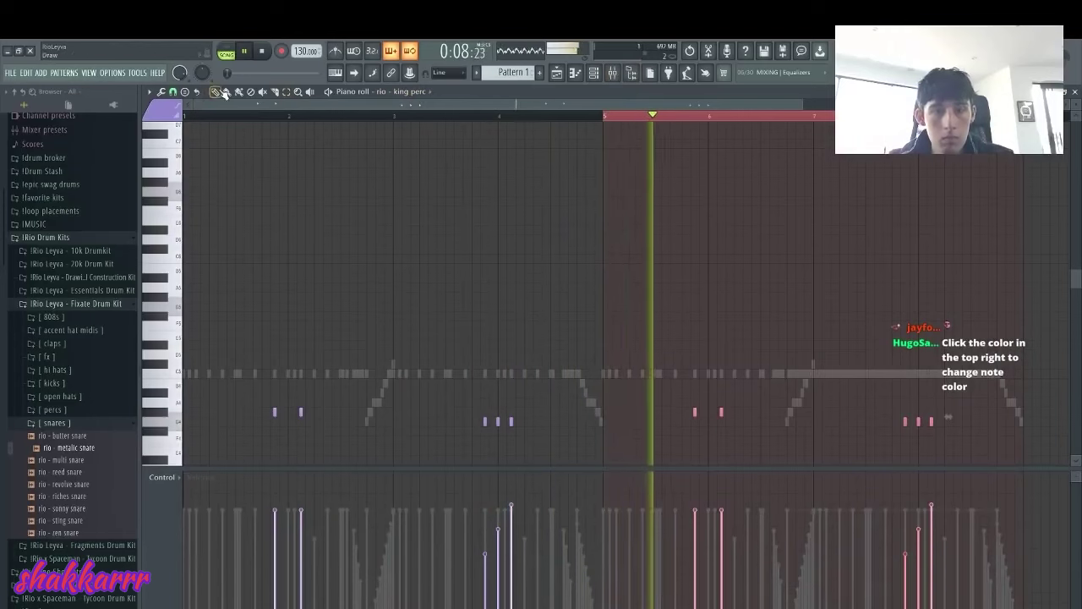
{"action": "left_click", "coordinate": [907, 423]}
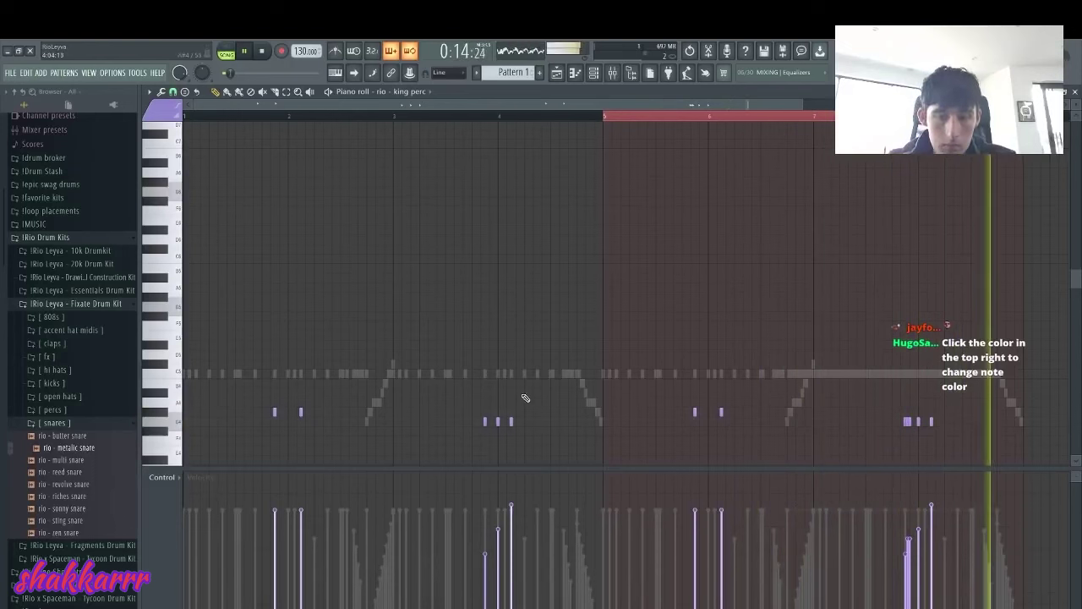
{"action": "left_click_drag", "start_coordinate": [502, 429], "coordinate": [518, 422]}
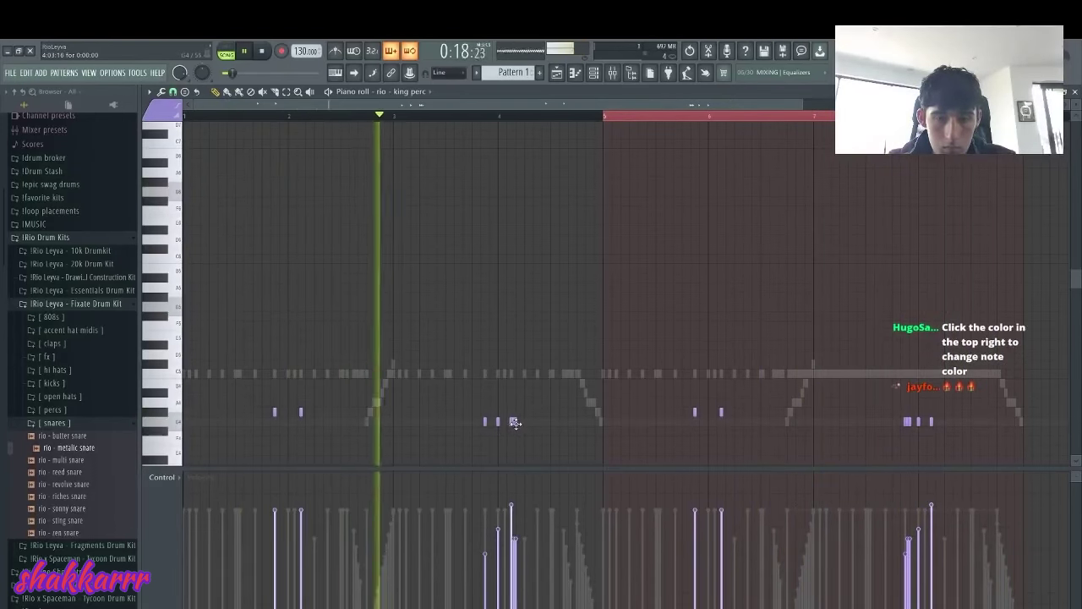
Switch the piano roll to the metalic snare and add C5 hits at steps 11 and 13 of bar 4
{"action": "left_click", "coordinate": [430, 91]}
{"action": "left_click", "coordinate": [439, 159]}
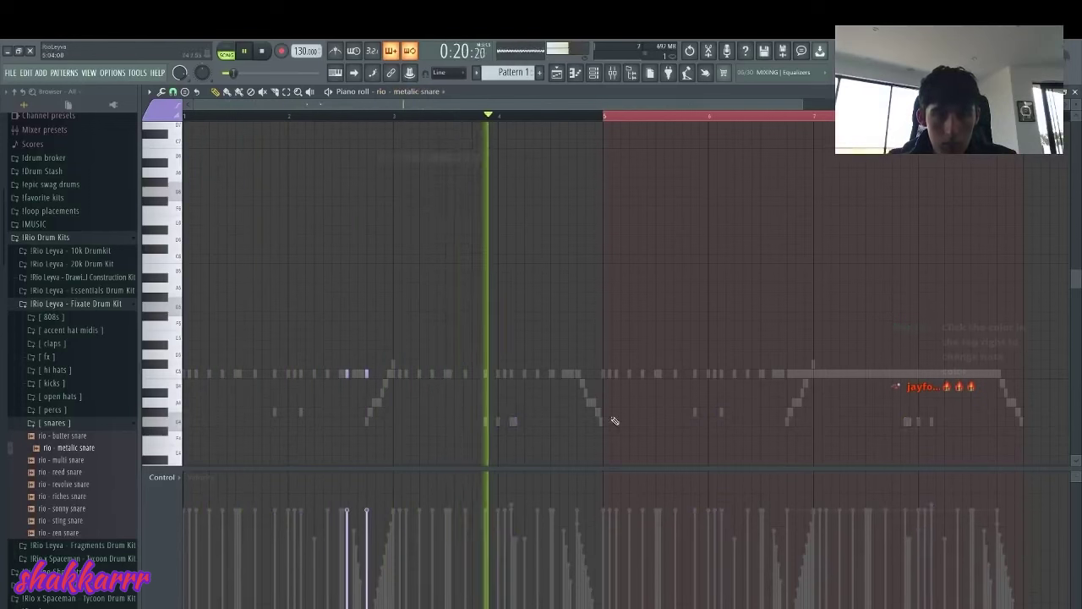
{"action": "key", "text": "space"}
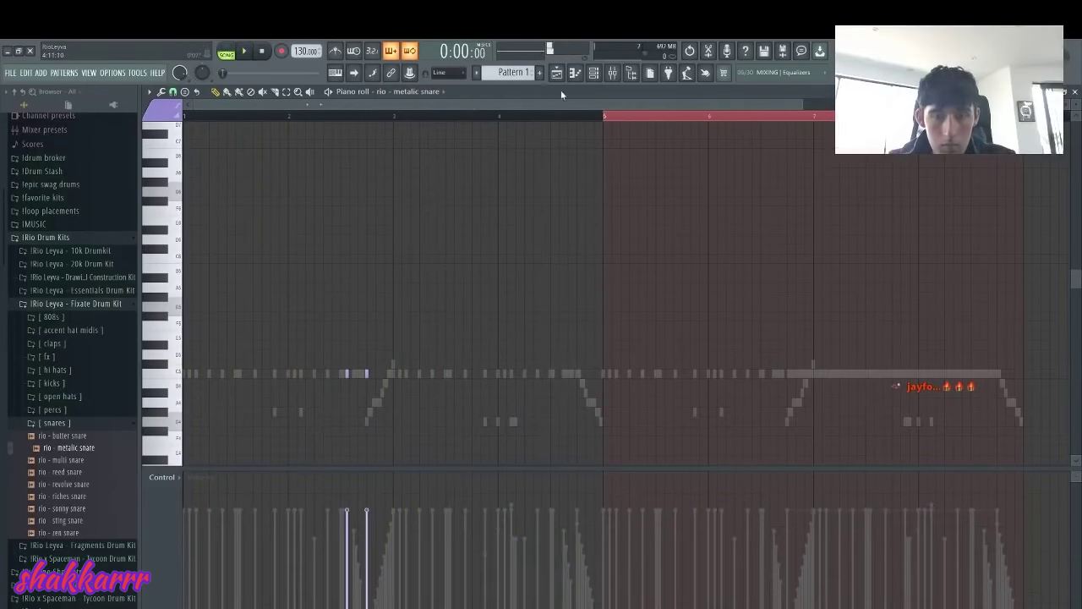
{"action": "key", "text": "space"}
{"action": "left_click", "coordinate": [564, 374]}
{"action": "key", "text": "space"}
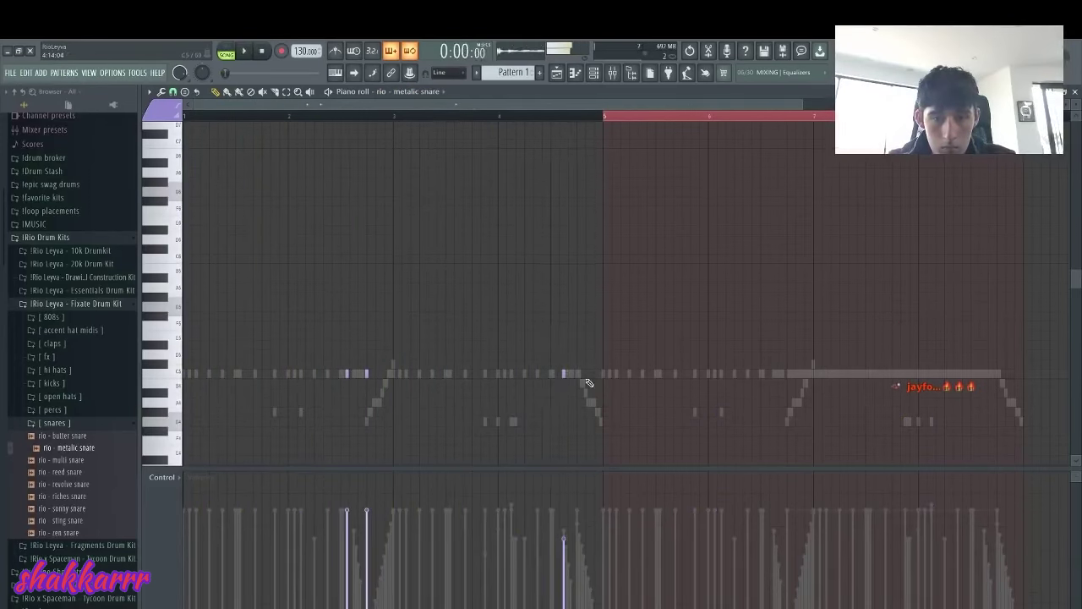
{"action": "left_click", "coordinate": [578, 375]}
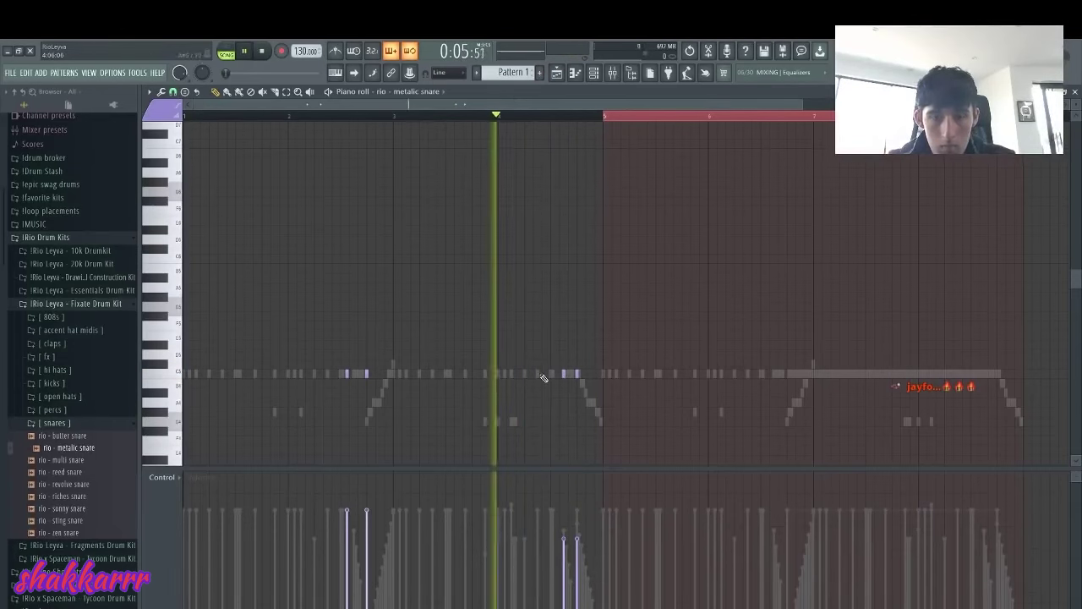
Make the velocities of the two bar 4 snare hits rise, and duplicate the snare pattern into bars 5 to 8
{"action": "left_click", "coordinate": [564, 561]}
{"action": "left_click", "coordinate": [579, 517]}
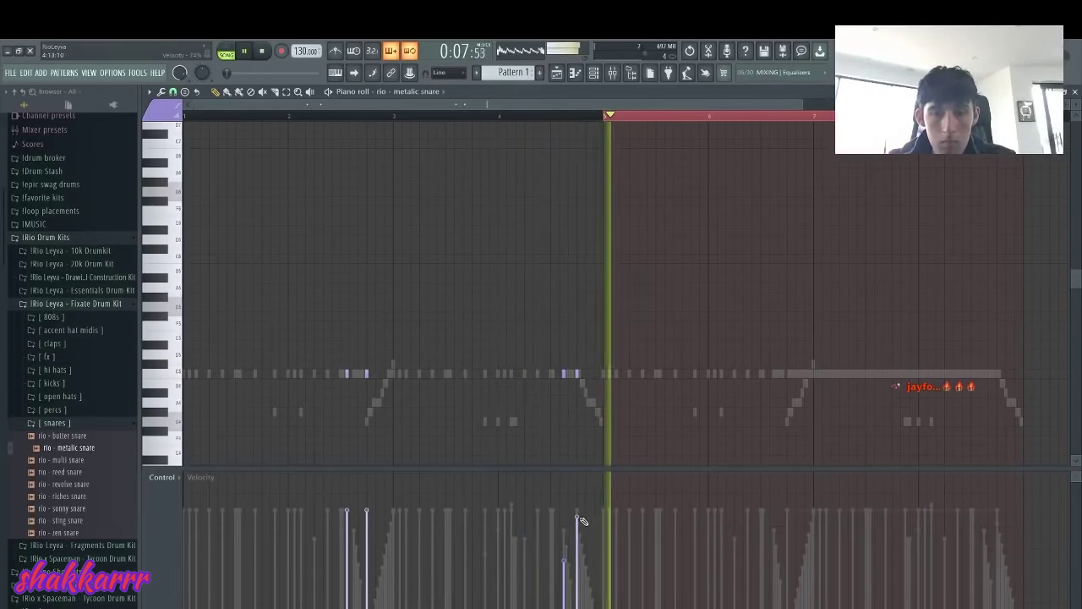
{"action": "key", "text": "ctrl+b"}
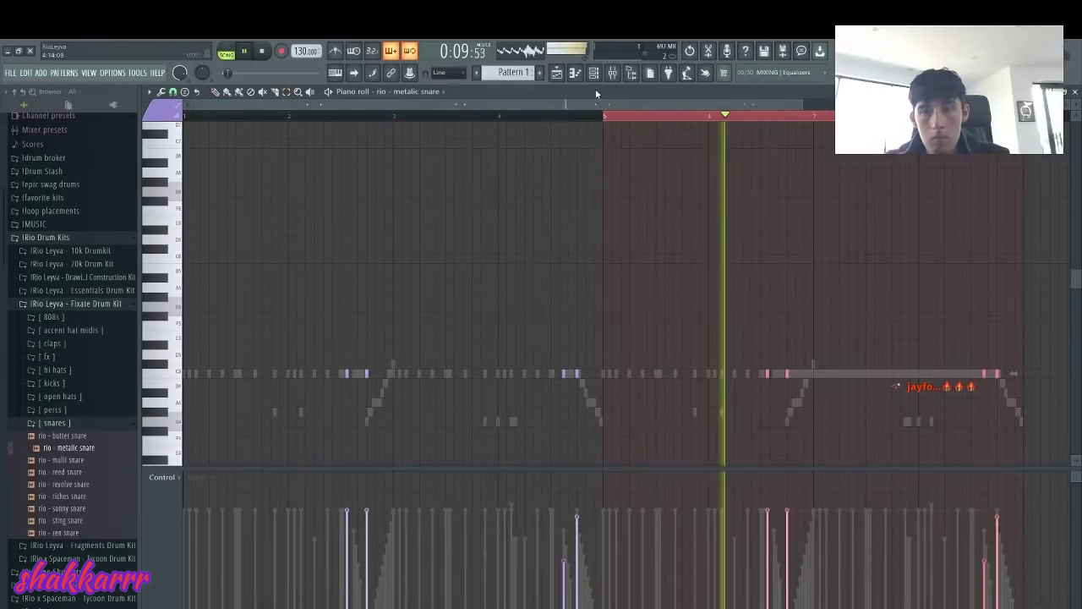
Load the rio - cali open hat sample from the Fixate Drum Kit's open hats and place a hit at step 1 of bar 1
{"action": "key", "text": "F6"}
{"action": "left_click", "coordinate": [31, 397]}
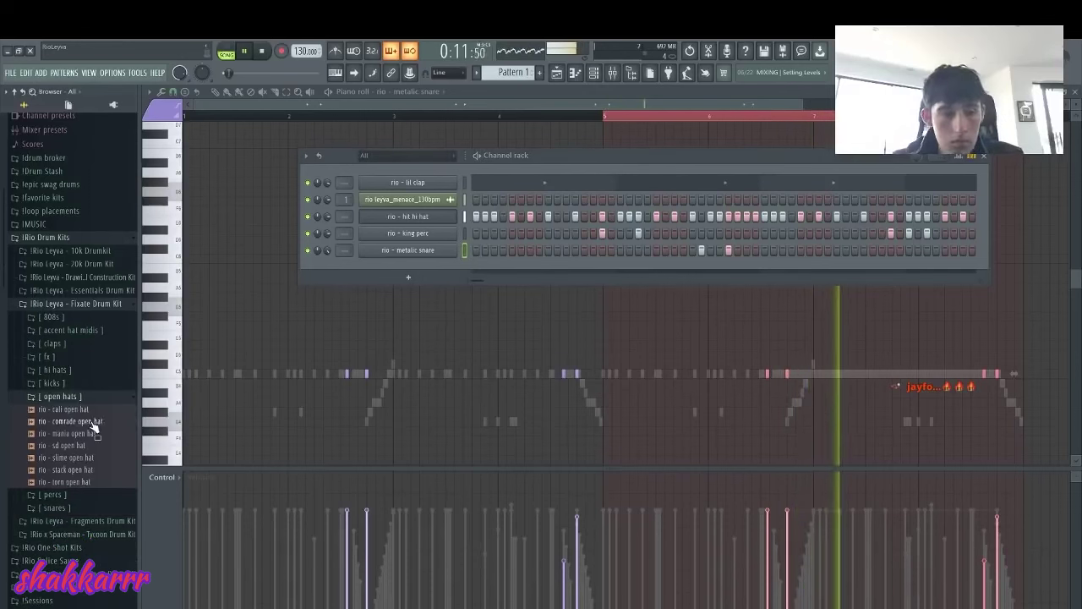
{"action": "left_click_drag", "start_coordinate": [68, 409], "coordinate": [508, 258]}
{"action": "left_click_drag", "start_coordinate": [443, 267], "coordinate": [473, 264]}
{"action": "left_click", "coordinate": [475, 267]}
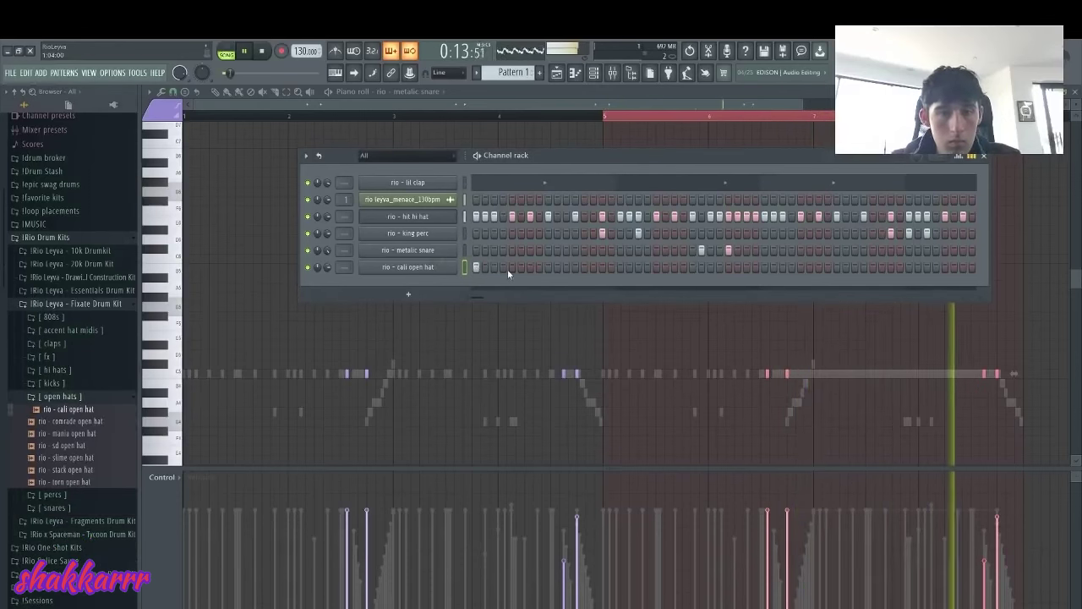
Load the rio - stack open hat sample into a new channel and place hits at step 13 of bars 2 and 3
{"action": "left_click_drag", "start_coordinate": [61, 471], "coordinate": [452, 295]}
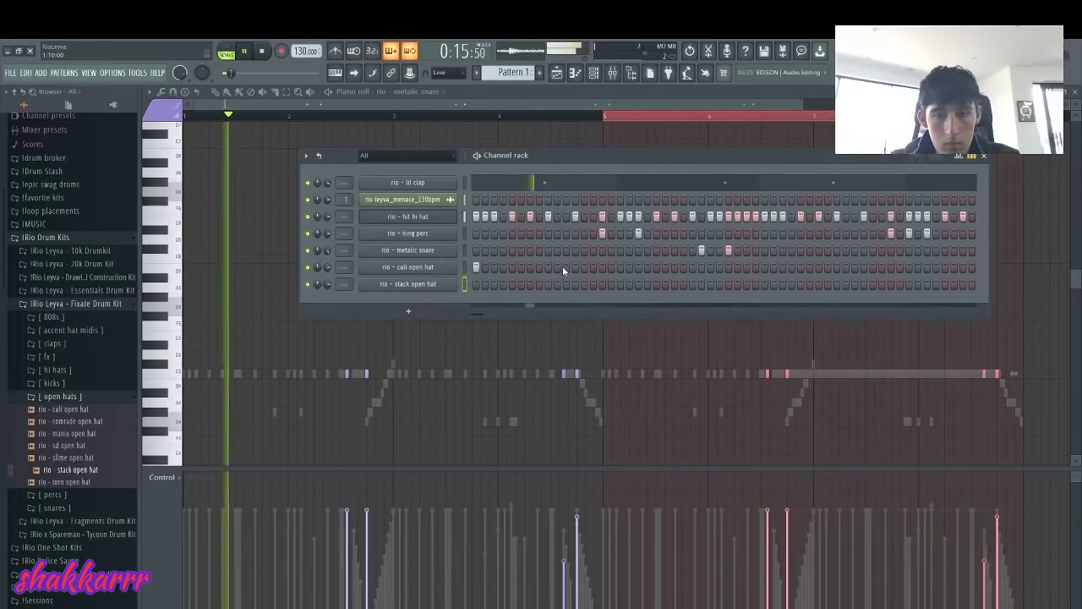
{"action": "left_click", "coordinate": [584, 284]}
{"action": "left_click", "coordinate": [585, 284]}
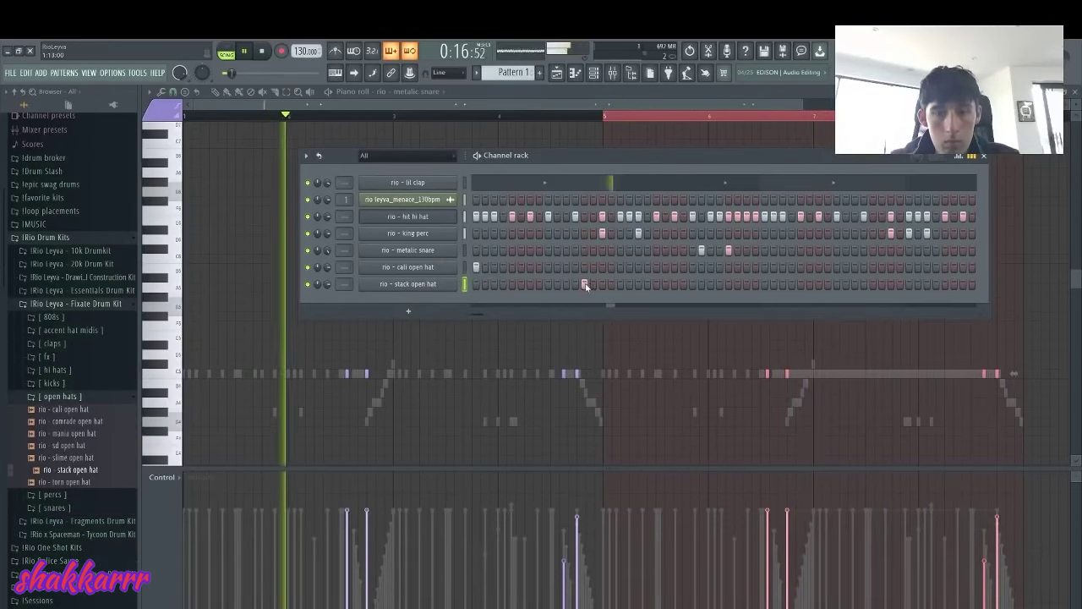
{"action": "left_click", "coordinate": [730, 283]}
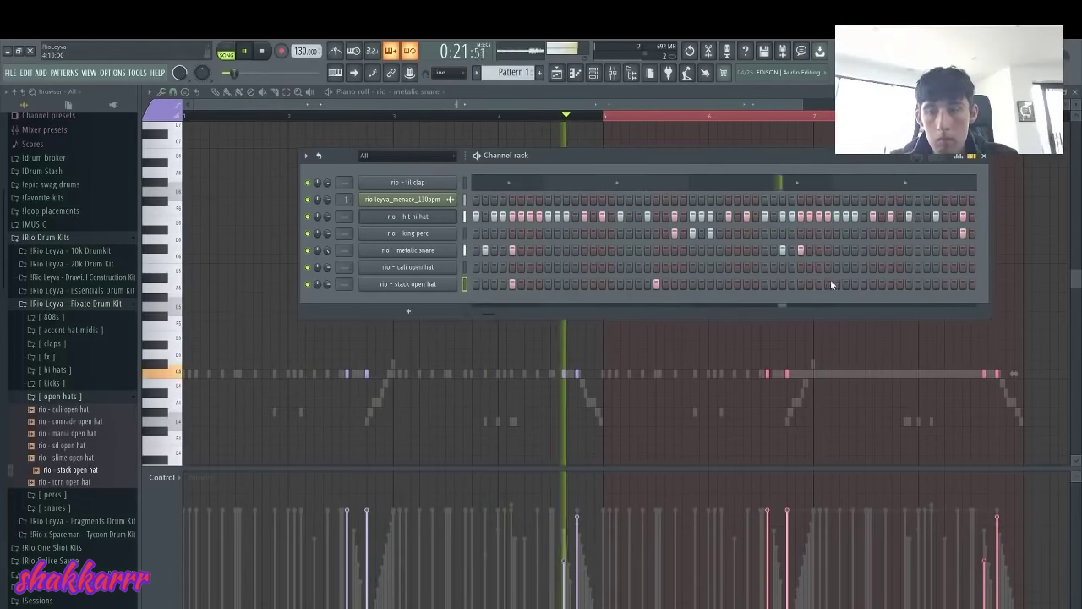
Duplicate the cali open hat's four-bar section in its piano roll so that a hit also starts bar 5
{"action": "right_click", "coordinate": [424, 270]}
{"action": "left_click", "coordinate": [483, 268]}
{"action": "left_click_drag", "start_coordinate": [594, 115], "coordinate": [188, 117]}
{"action": "key", "text": "ctrl+b"}
Select bars 9 to 25 in the playlist for playback and bring the channel rack back up
{"action": "left_click", "coordinate": [554, 72]}
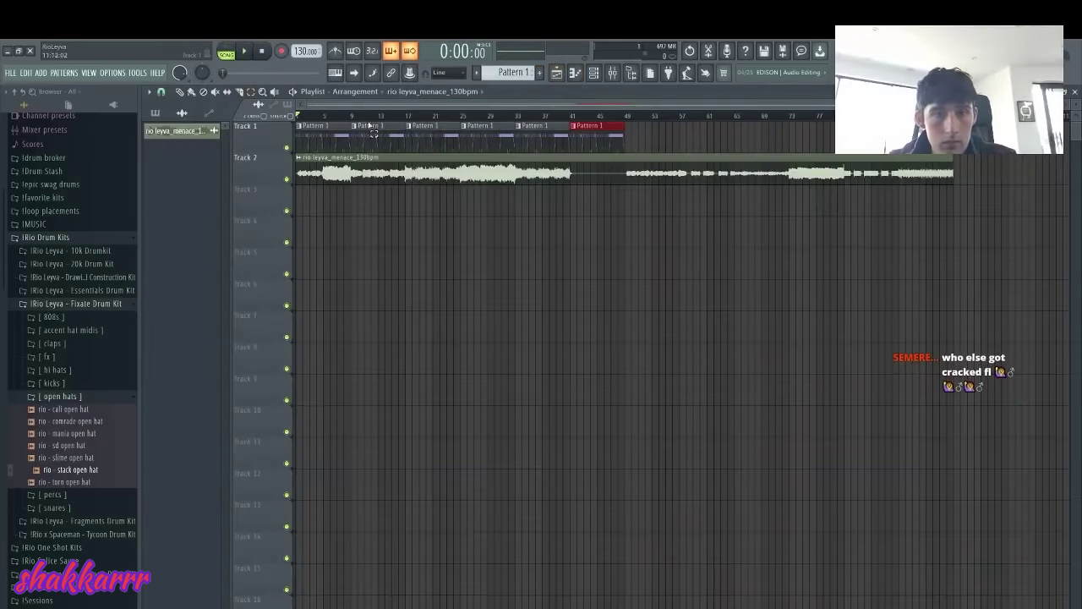
{"action": "left_click_drag", "start_coordinate": [353, 125], "coordinate": [470, 127]}
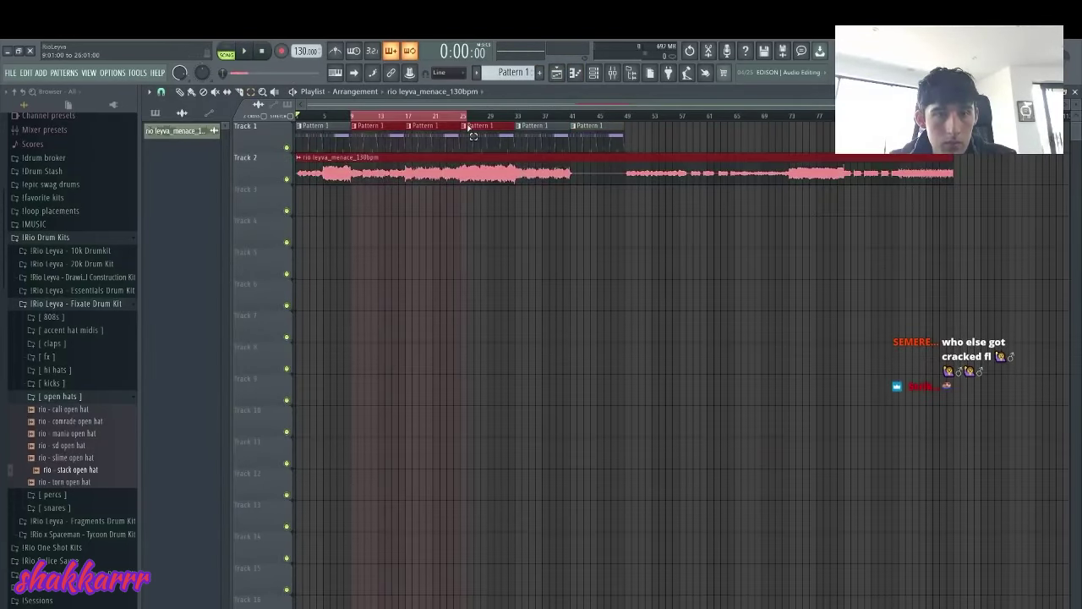
{"action": "left_click", "coordinate": [598, 75]}
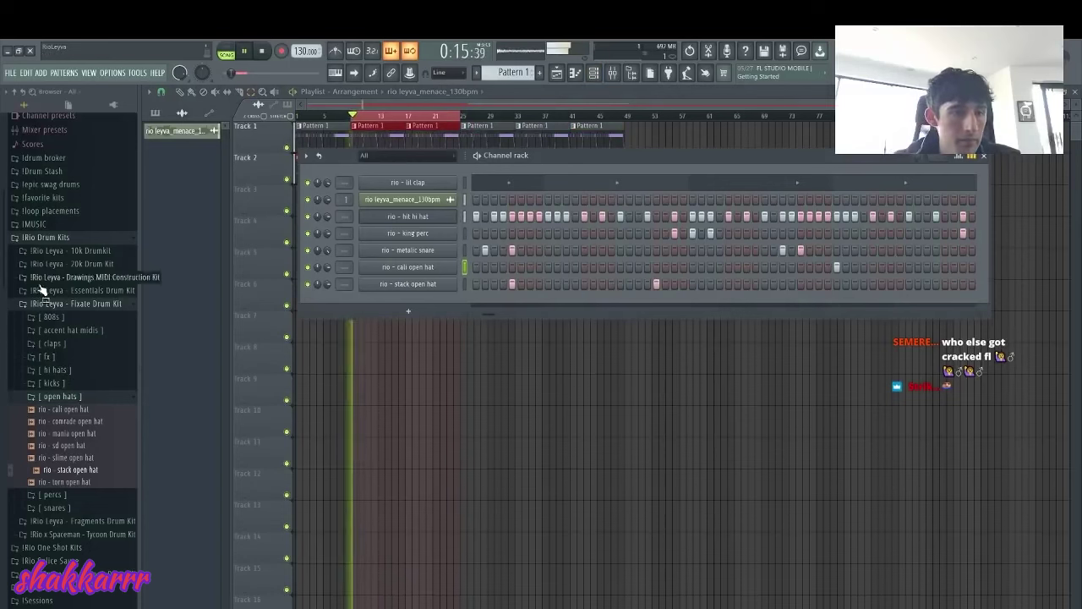
Stop playback and load the rio - spinz 808 sample from the 10k Drumkit's 808s into a new channel
{"action": "scroll", "coordinate": [42, 290], "scroll_direction": "up", "scroll_amount": 2}
{"action": "key", "text": "space"}
{"action": "left_click", "coordinate": [68, 314]}
{"action": "left_click", "coordinate": [42, 327]}
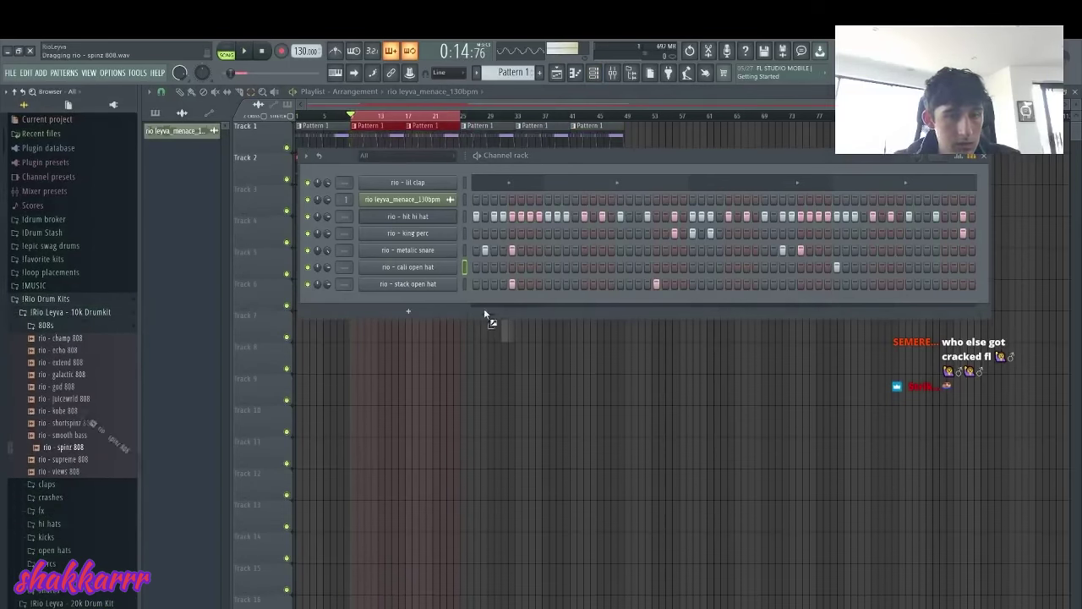
{"action": "left_click_drag", "start_coordinate": [436, 305], "coordinate": [436, 305]}
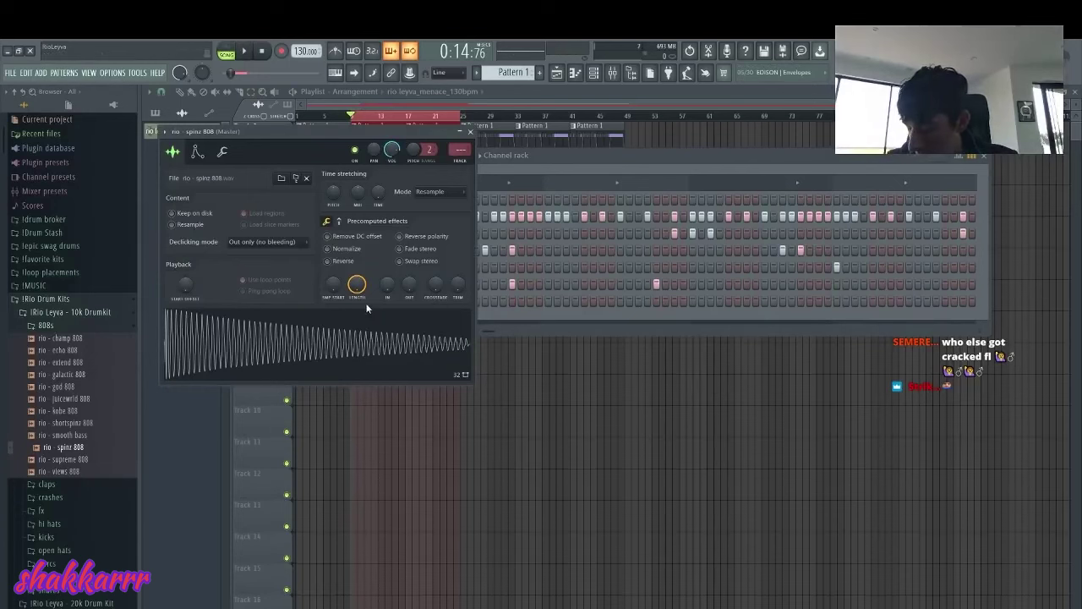
Boost the spinz 808's gain to 16%, make it cut itself, and enable its volume envelope with full hold and 0% sustain
{"action": "left_click_drag", "start_coordinate": [333, 253], "coordinate": [332, 241]}
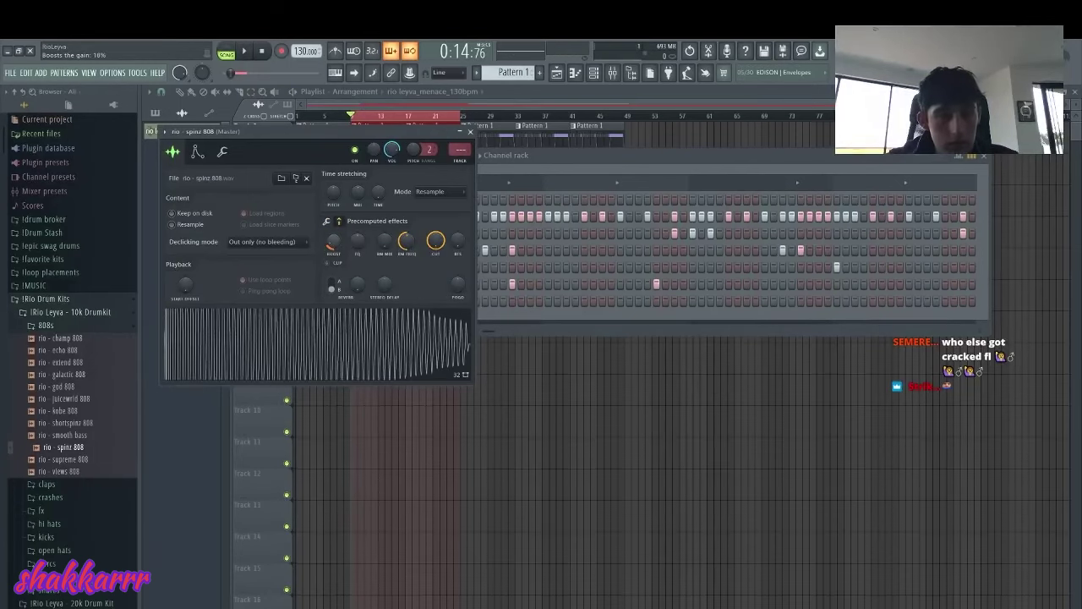
{"action": "left_click", "coordinate": [230, 154]}
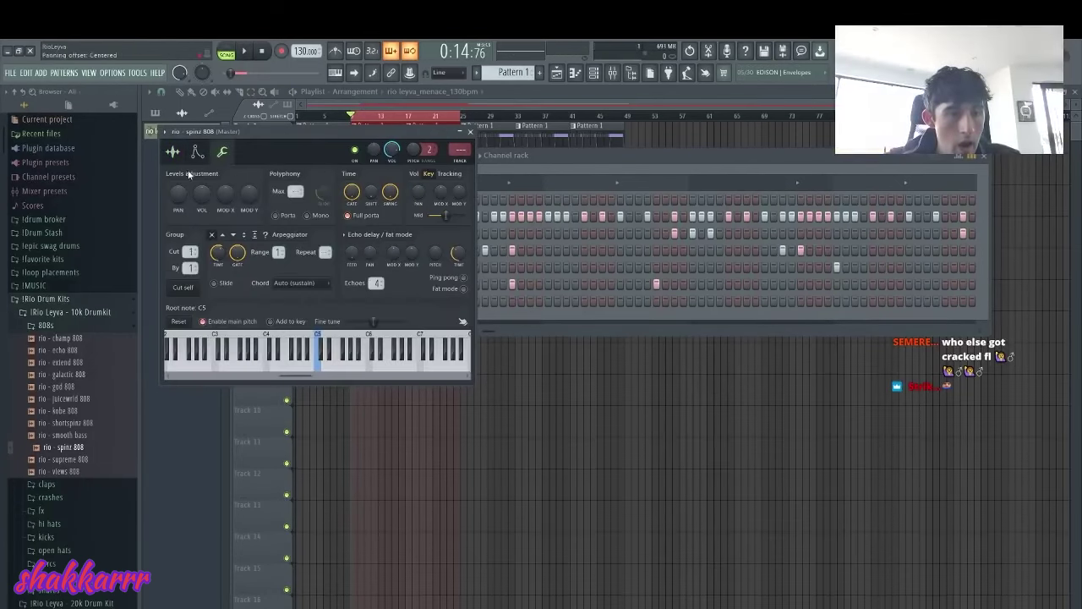
{"action": "left_click", "coordinate": [197, 151]}
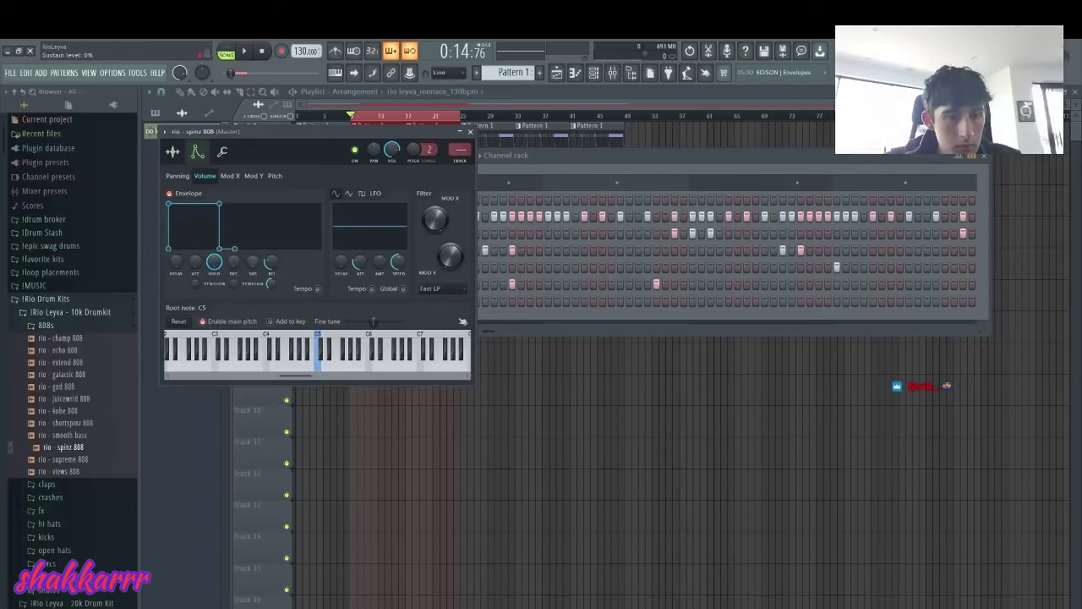
Open the spinz 808 channel in the piano roll and place its opening note on G5 at bar 1, auditioning it against the beat
{"action": "left_click", "coordinate": [510, 302]}
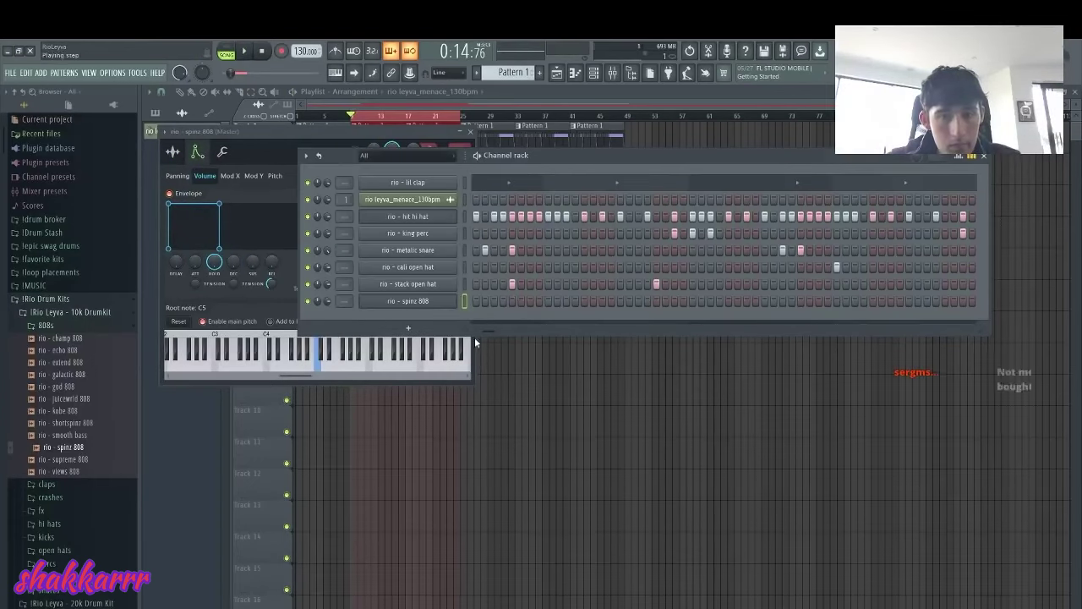
{"action": "right_click", "coordinate": [476, 304]}
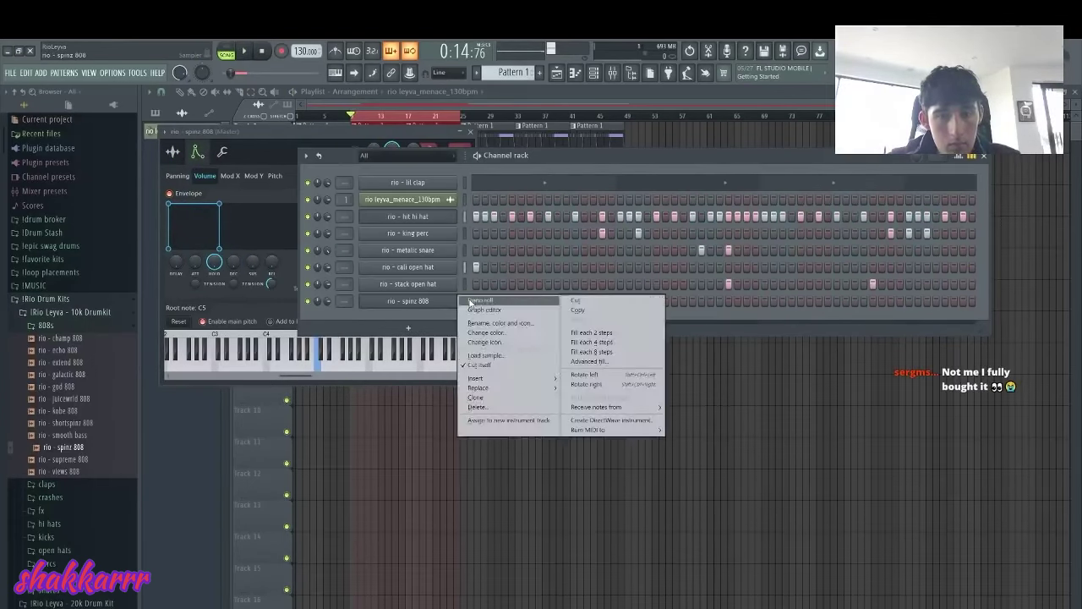
{"action": "left_click", "coordinate": [470, 305]}
{"action": "key", "text": "space"}
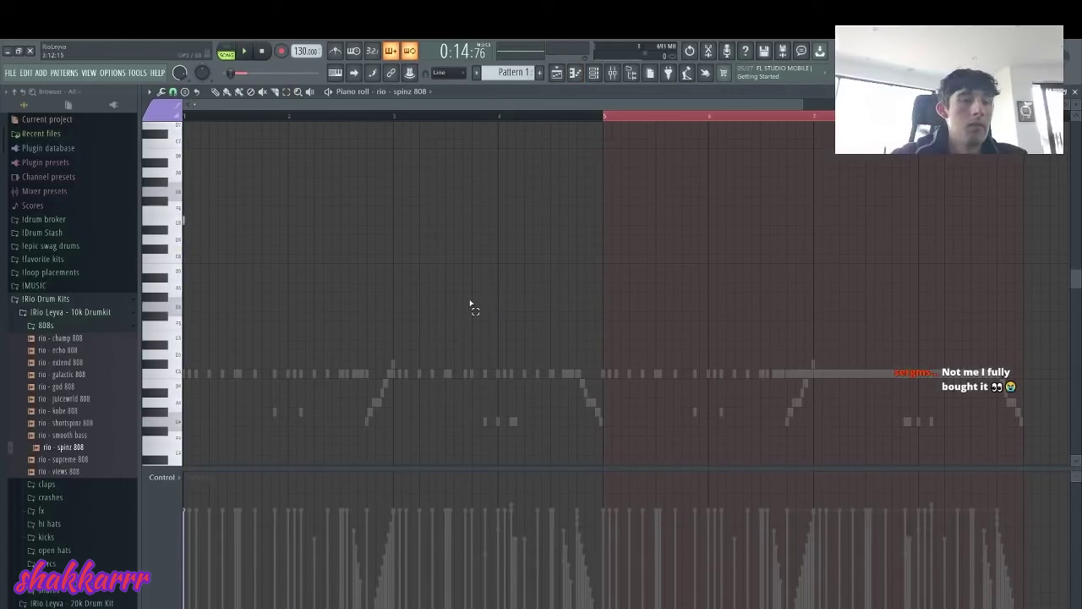
{"action": "key", "text": "space"}
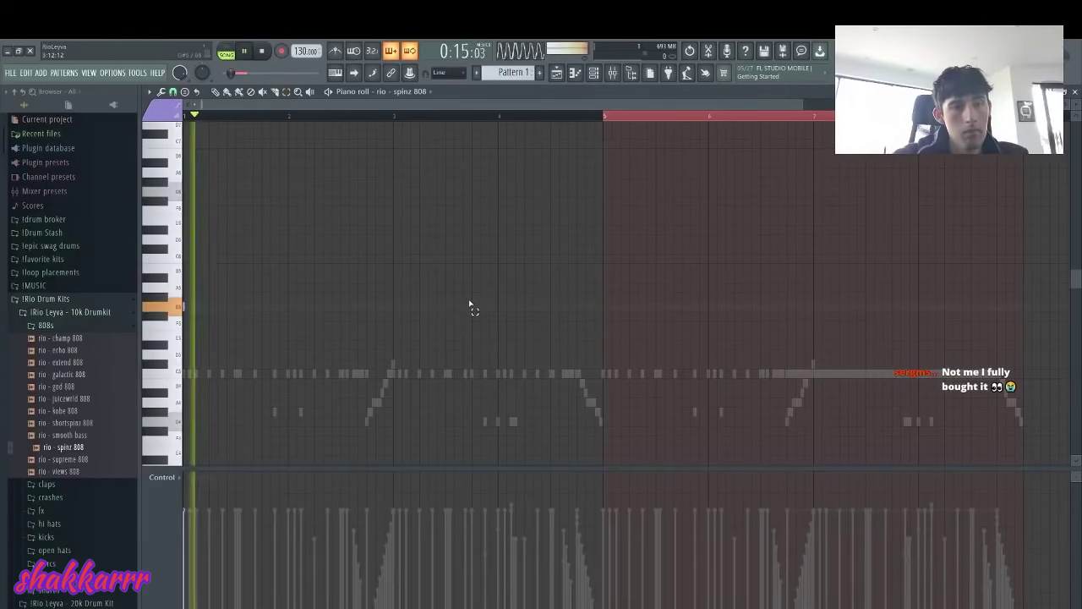
{"action": "key", "text": "space"}
{"action": "left_click", "coordinate": [521, 114]}
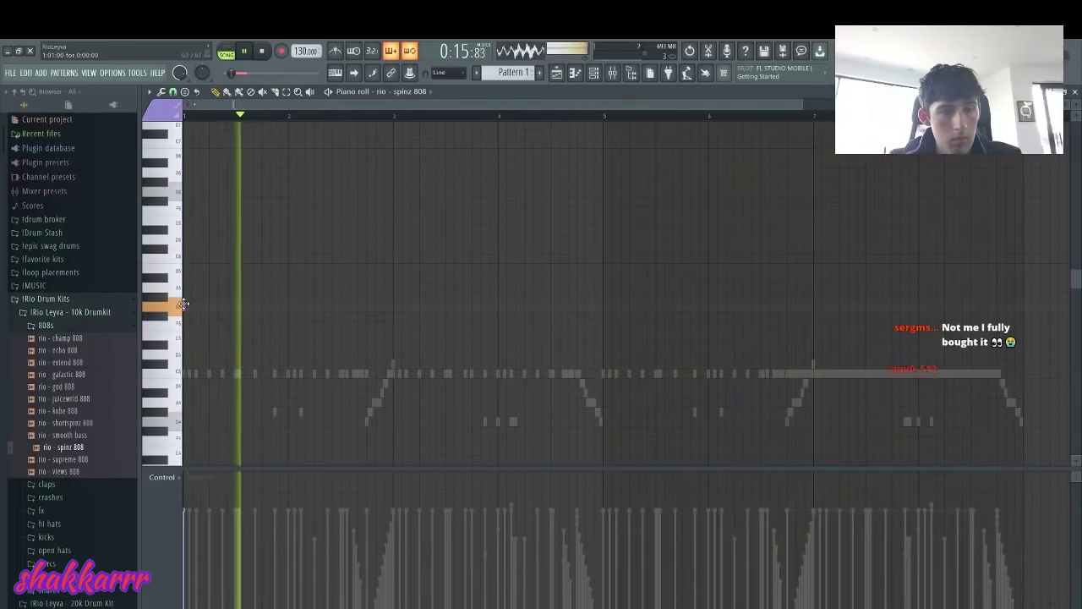
{"action": "key", "text": "space"}
{"action": "key", "text": "space"}
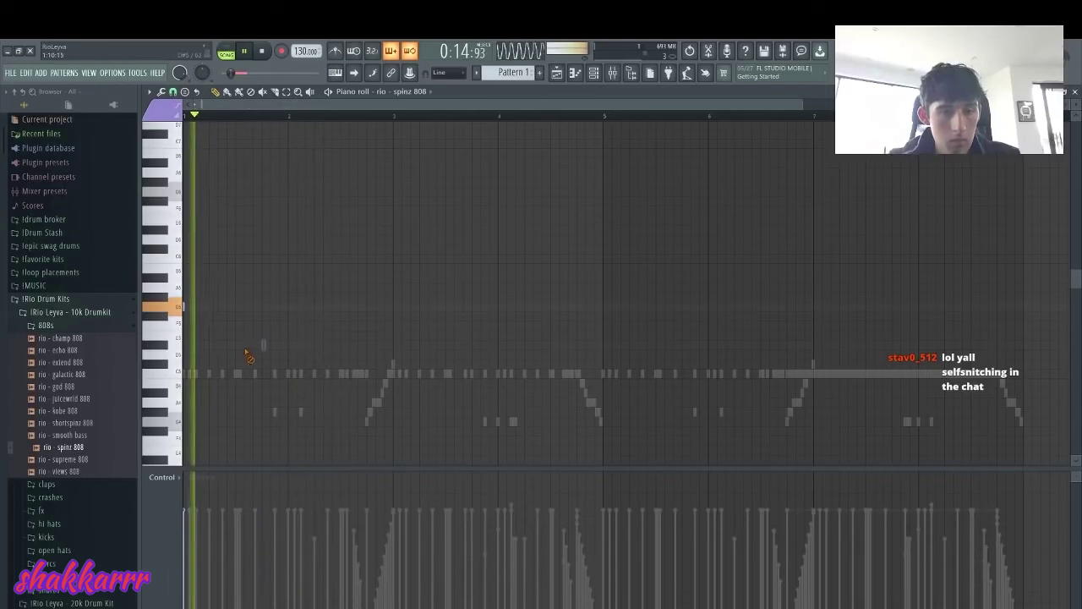
Add D#5 808 notes on step 13 of bar 1 and step 5 of bar 2, lengthening the bar 2 note to eight steps
{"action": "left_click", "coordinate": [289, 347]}
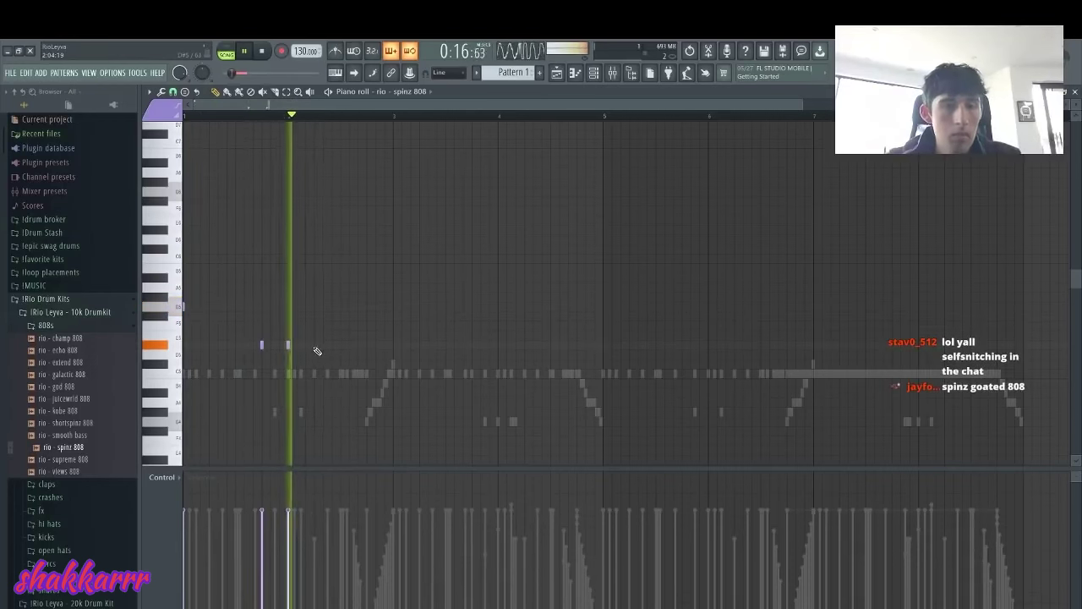
{"action": "left_click", "coordinate": [315, 347]}
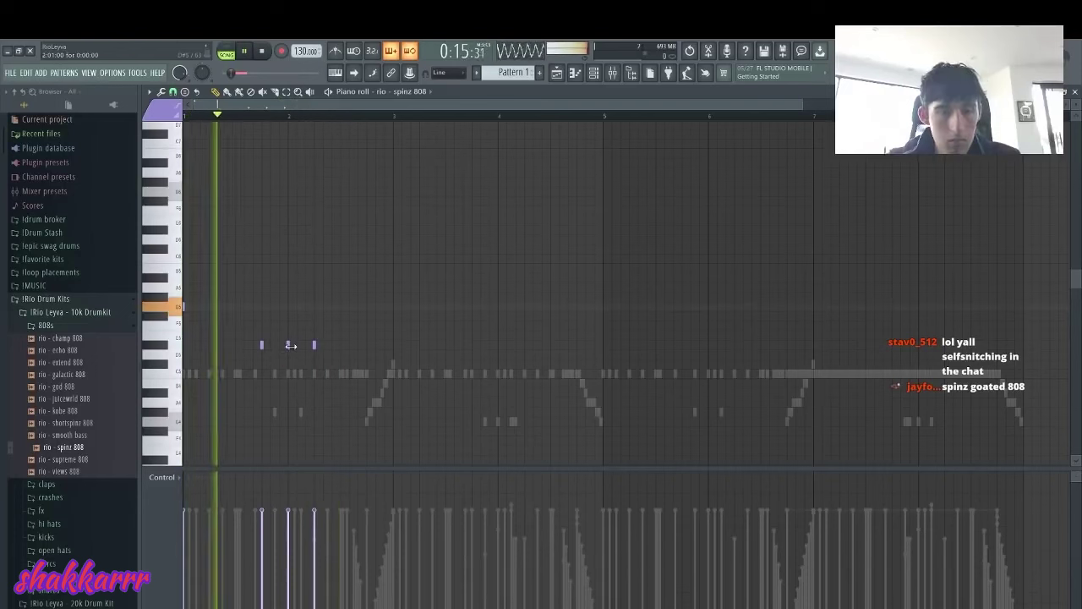
{"action": "right_click", "coordinate": [287, 345]}
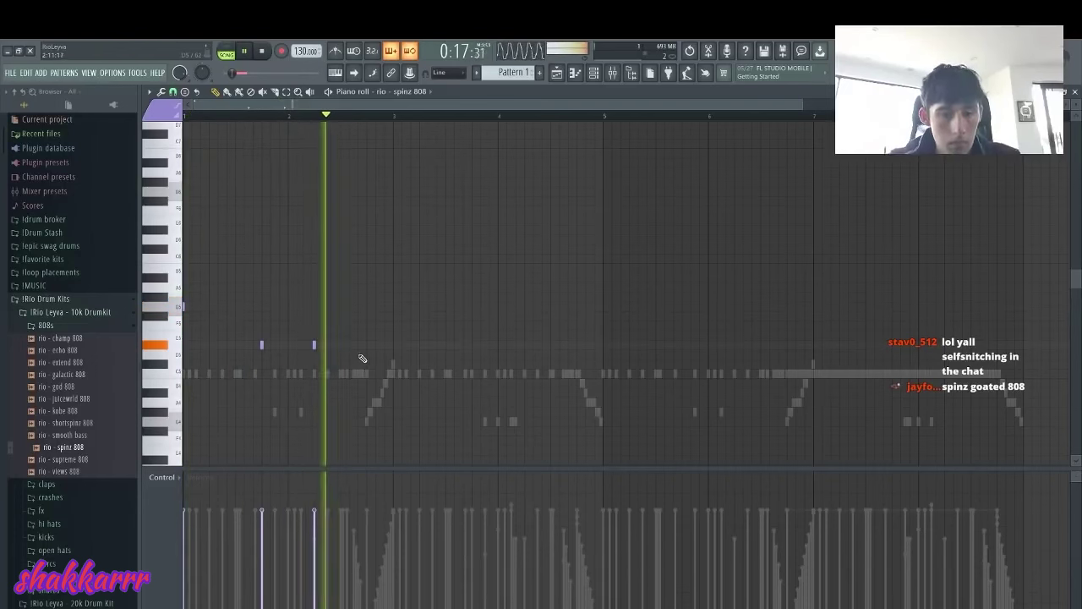
{"action": "key", "text": "space"}
{"action": "left_click_drag", "start_coordinate": [317, 347], "coordinate": [369, 350]}
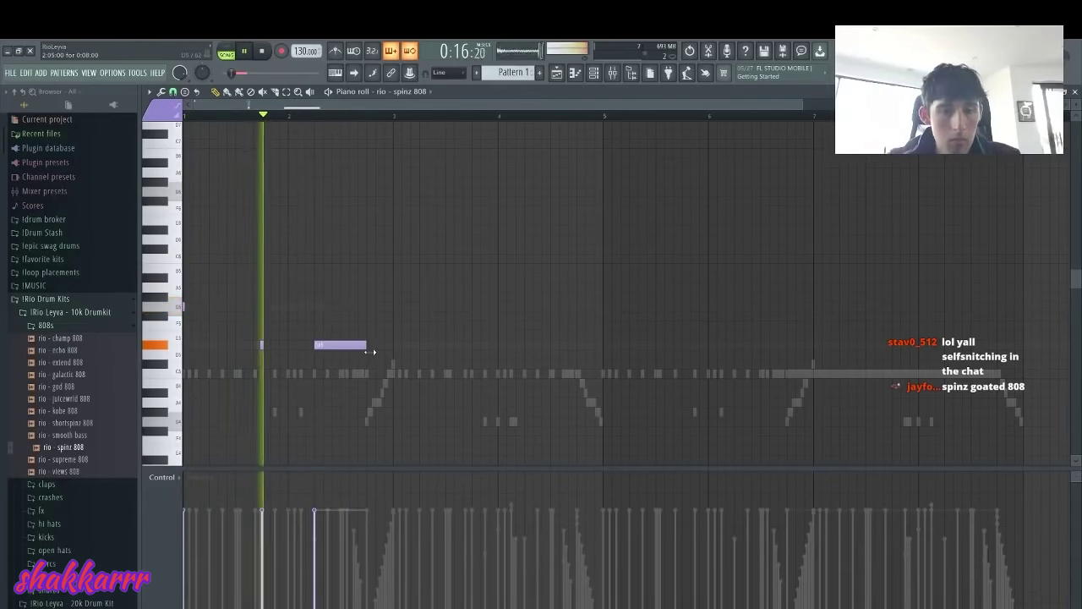
Duplicate the two-bar 808 pattern into bars 3 and 4 and add a G5 hit on step 9 of bar 3
{"action": "key", "text": "ctrl+b"}
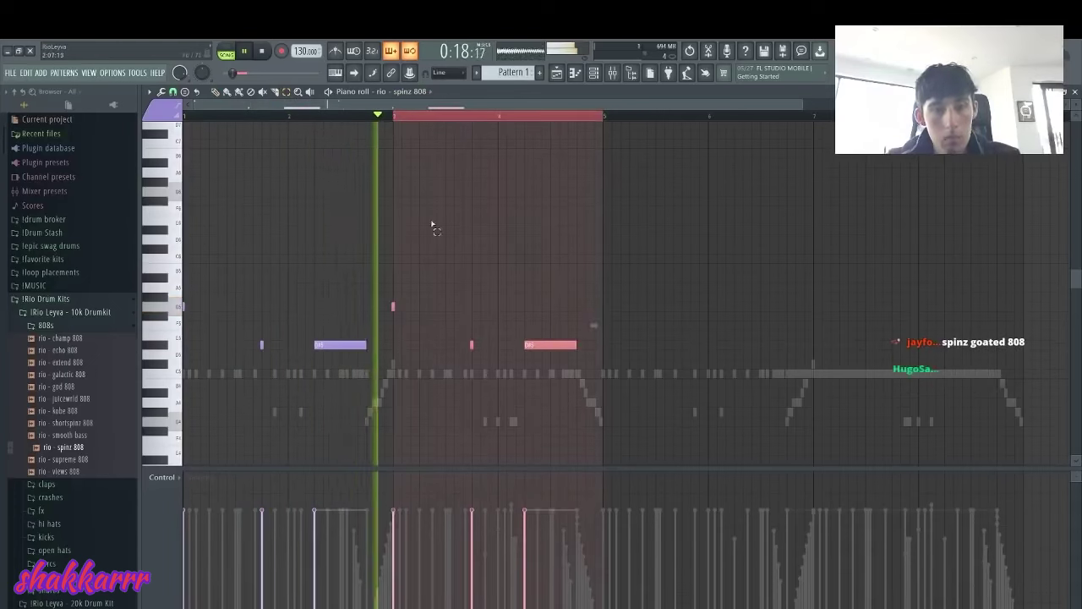
{"action": "left_click", "coordinate": [514, 227]}
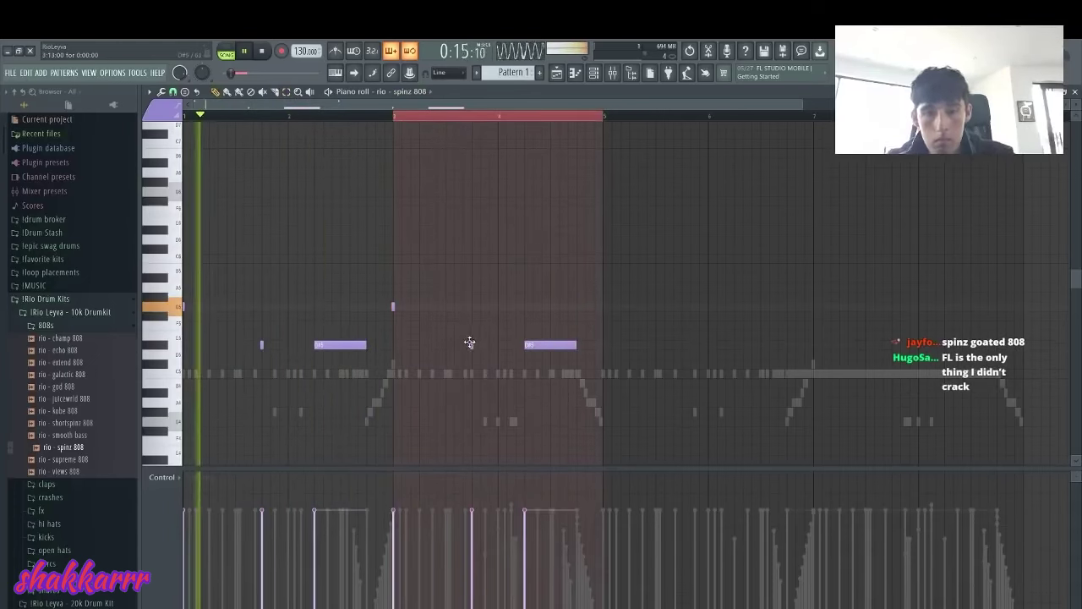
{"action": "left_click", "coordinate": [444, 307]}
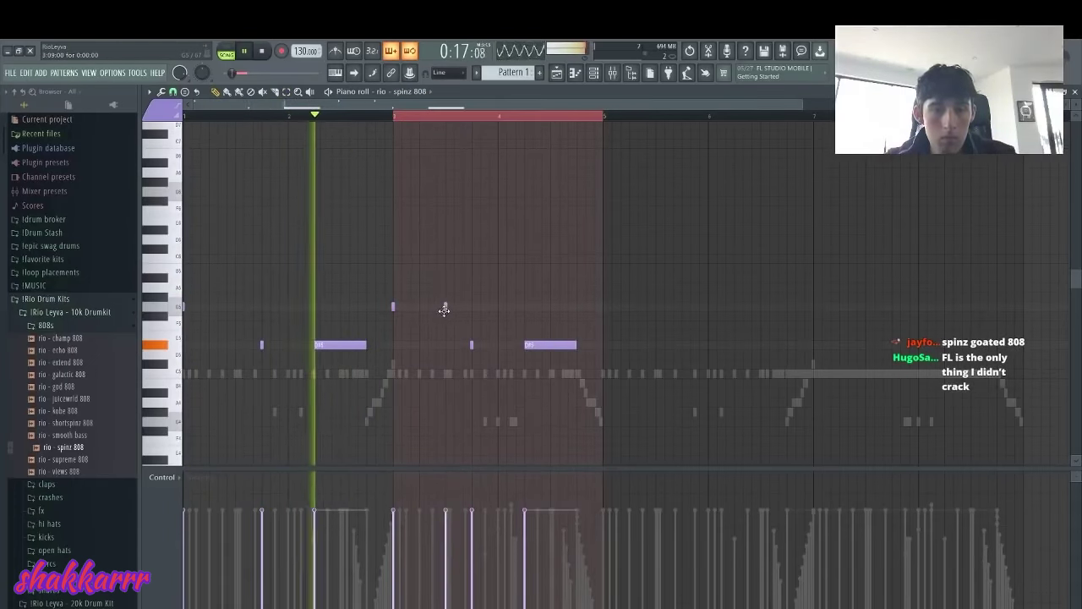
Select all the 808 notes, raise their velocity slightly, and clear the selection
{"action": "key", "text": "ctrl+a"}
{"action": "scroll", "coordinate": [446, 309], "scroll_direction": "up", "scroll_amount": 2}
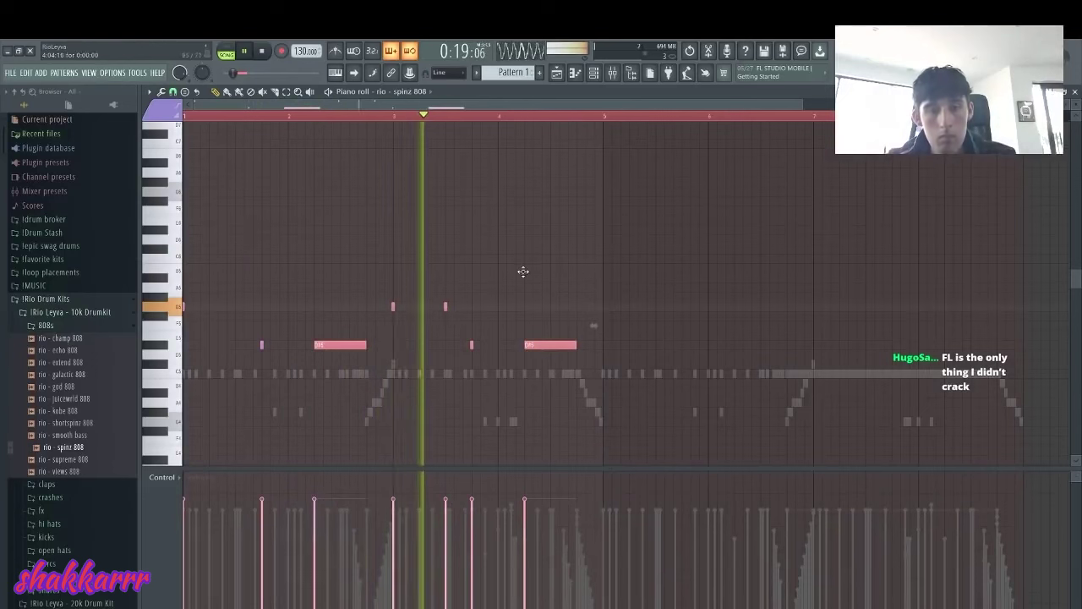
{"action": "left_click", "coordinate": [521, 272], "text": "ctrl"}
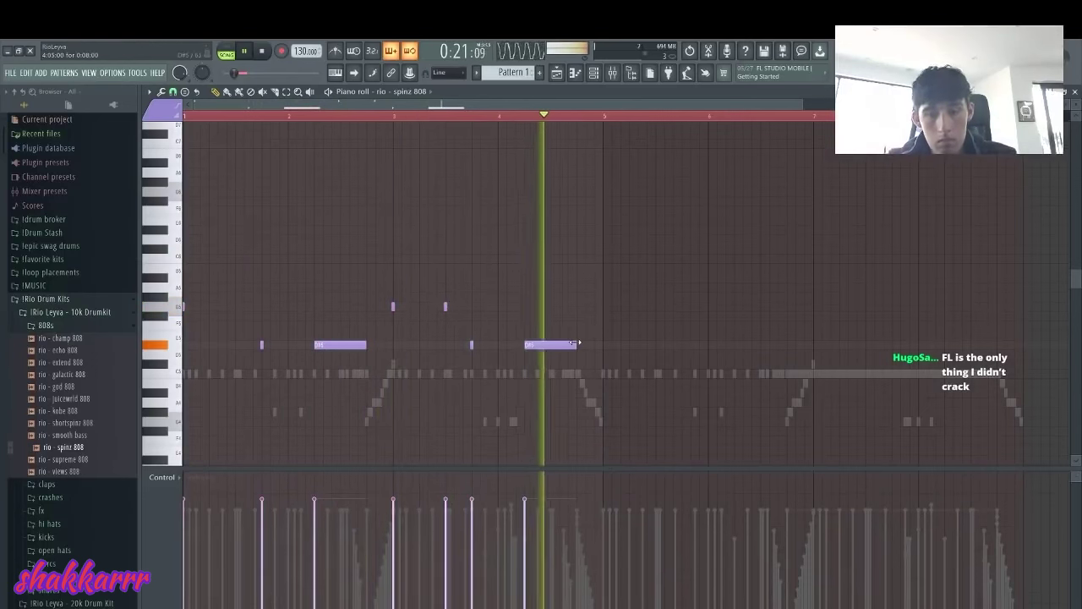
Shorten bar 4's long D#5 note to four steps and follow it with a roll of three one-step D#5 notes
{"action": "left_click_drag", "start_coordinate": [576, 346], "coordinate": [551, 354]}
{"action": "left_click", "coordinate": [561, 346]}
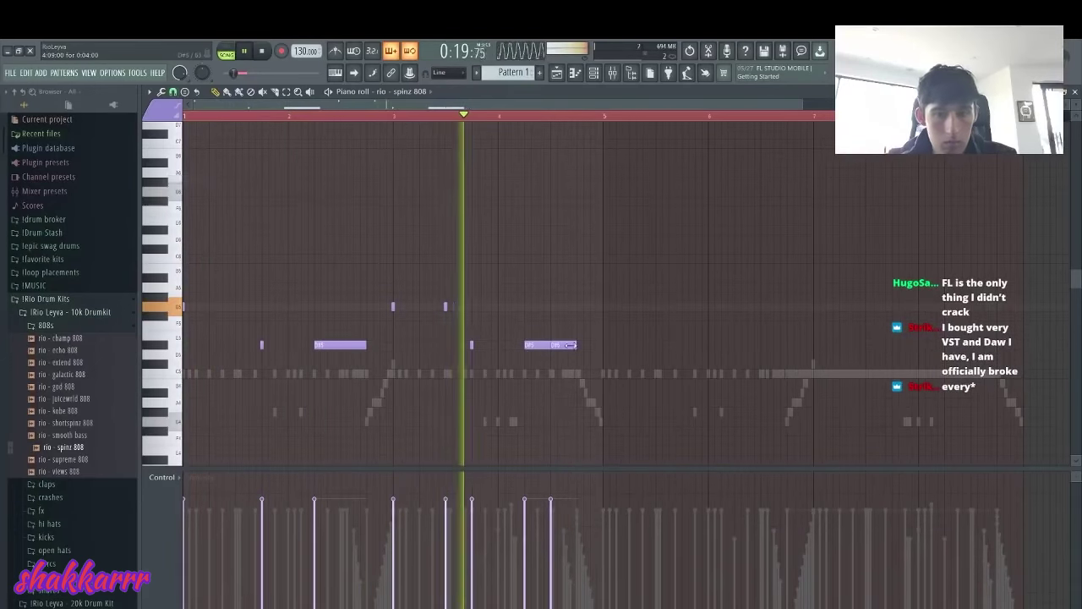
{"action": "left_click_drag", "start_coordinate": [567, 347], "coordinate": [556, 353]}
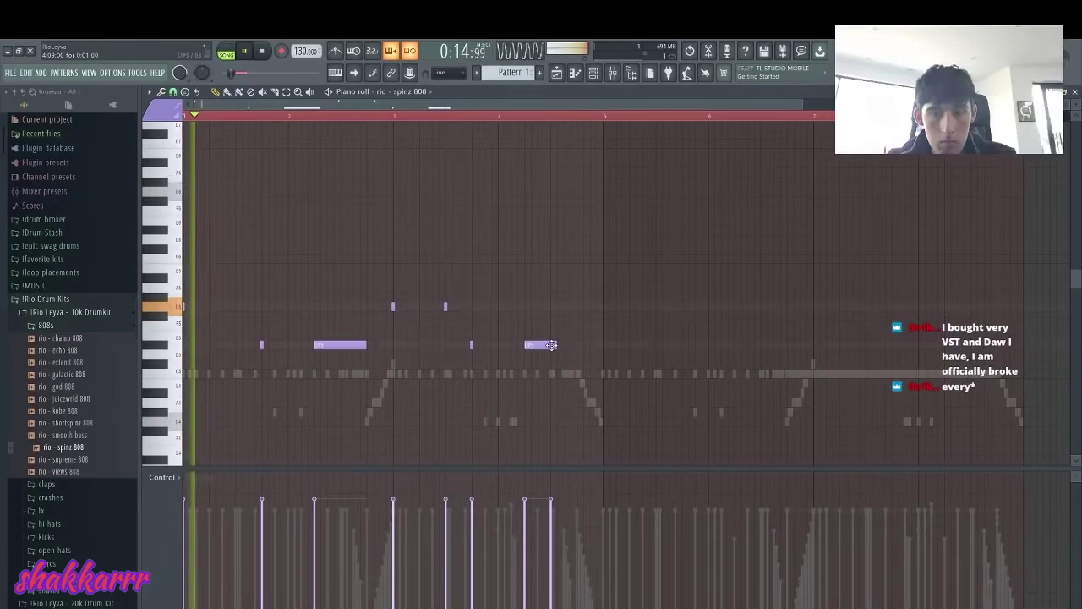
{"action": "left_click", "coordinate": [559, 345]}
{"action": "left_click", "coordinate": [567, 346]}
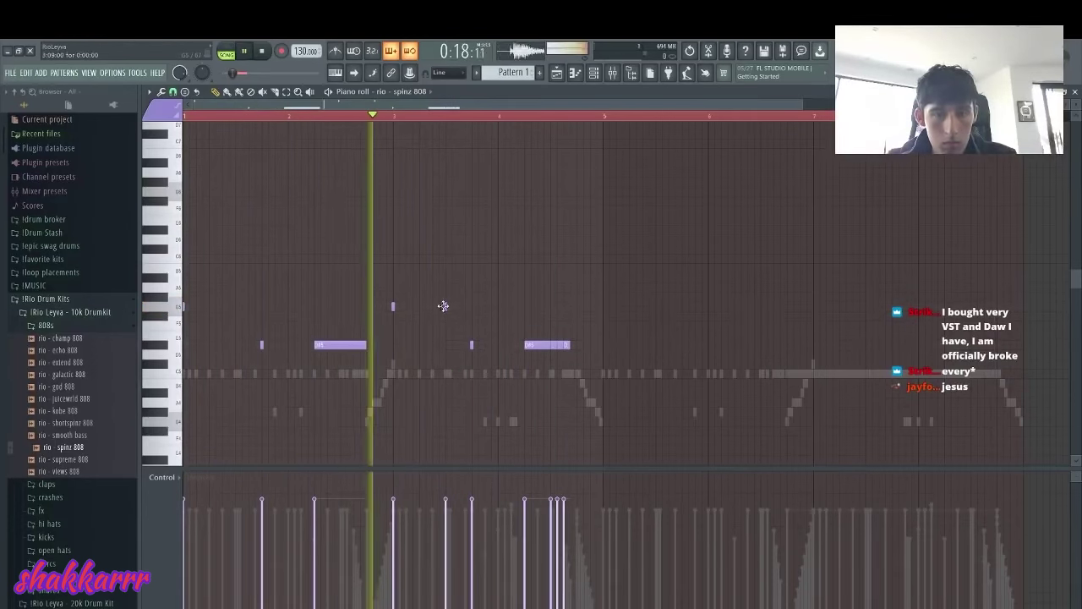
Rework the G5 hits in bar 3 so that they fall on steps 1 and 5
{"action": "right_click", "coordinate": [392, 306]}
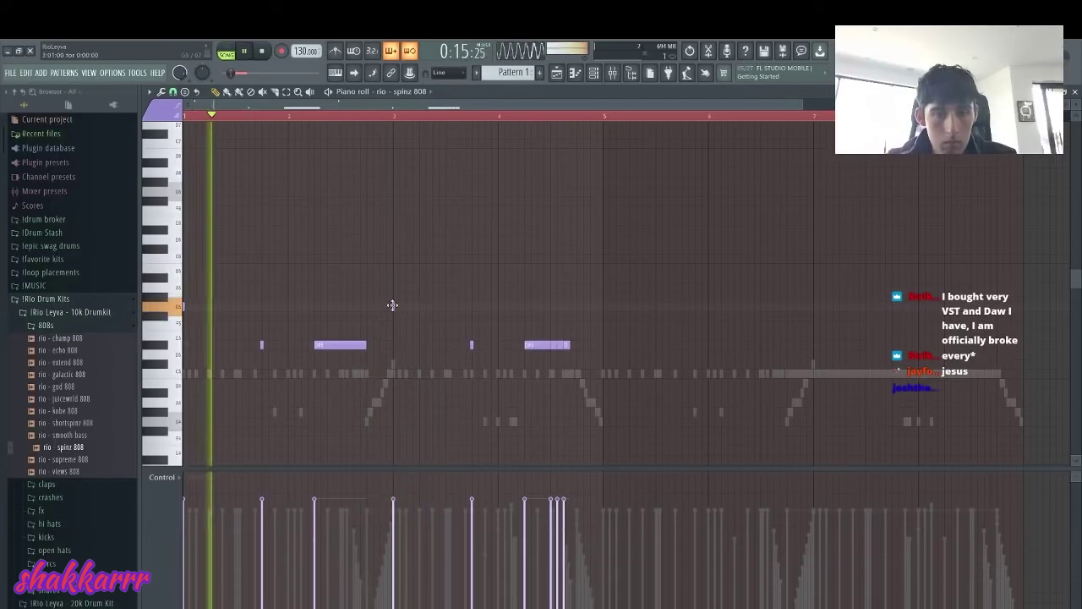
{"action": "left_click", "coordinate": [392, 307]}
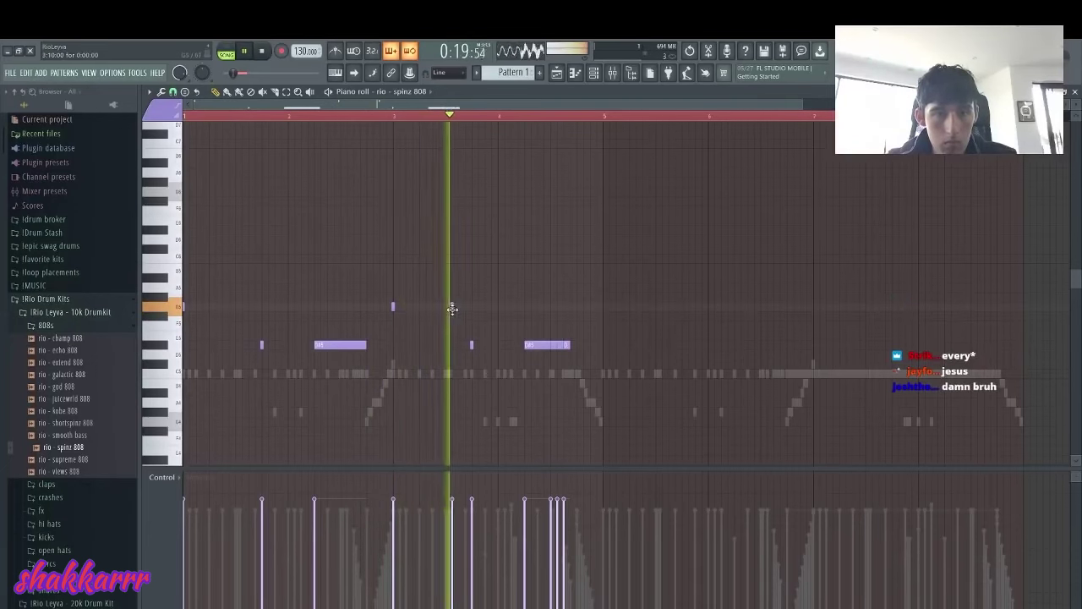
{"action": "left_click", "coordinate": [452, 307]}
{"action": "left_click", "coordinate": [374, 113]}
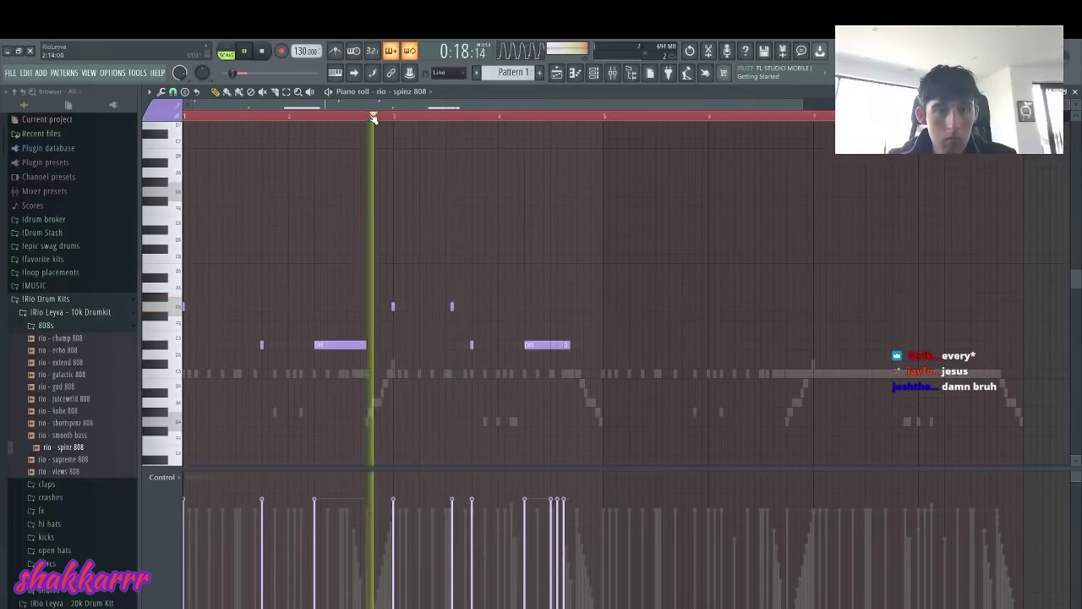
{"action": "right_click", "coordinate": [453, 307]}
{"action": "left_click", "coordinate": [419, 308]}
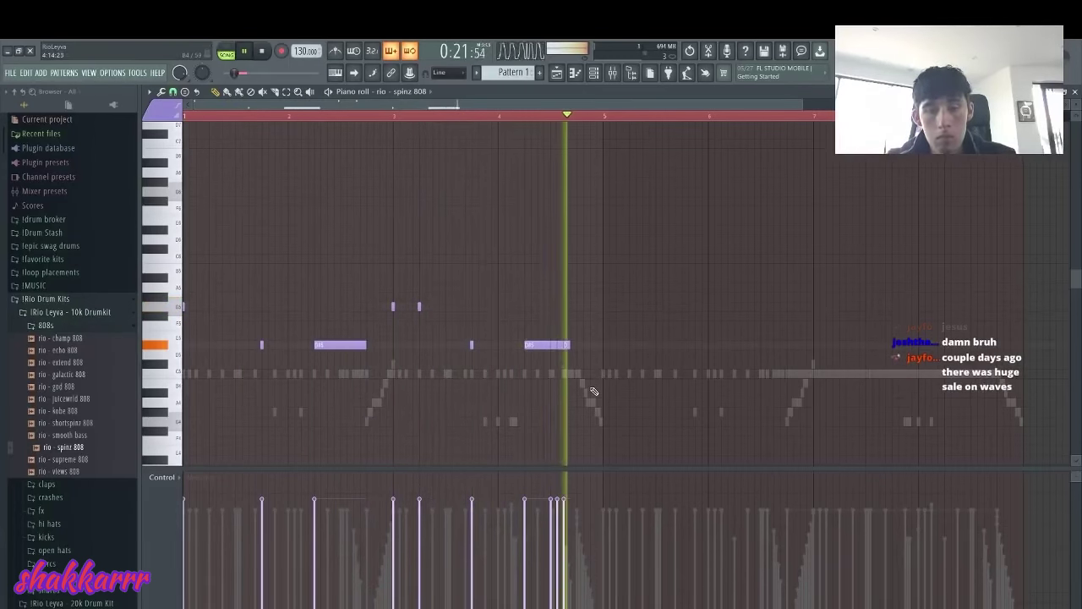
Replace bar 4's four-step D#5 note with two short D#5 hits on steps 6 and 7
{"action": "right_click", "coordinate": [540, 346]}
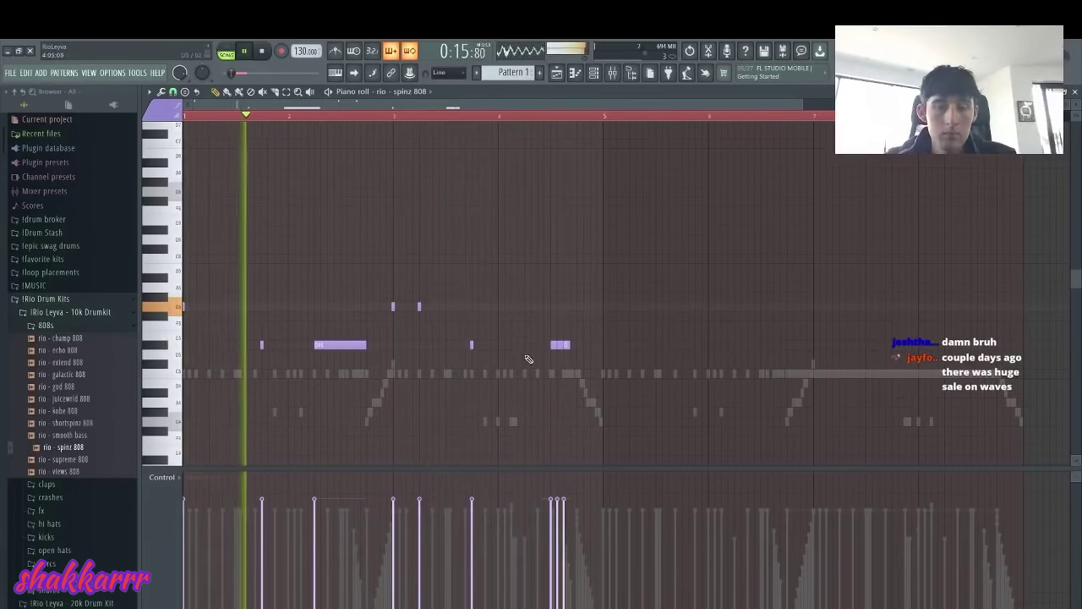
{"action": "left_click", "coordinate": [539, 353]}
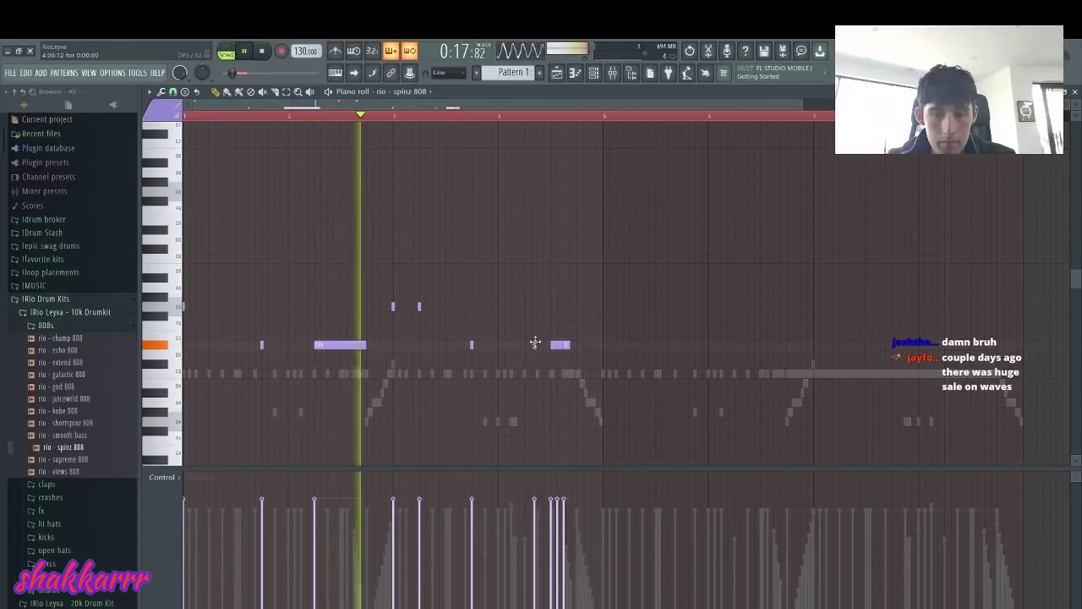
{"action": "left_click", "coordinate": [531, 345]}
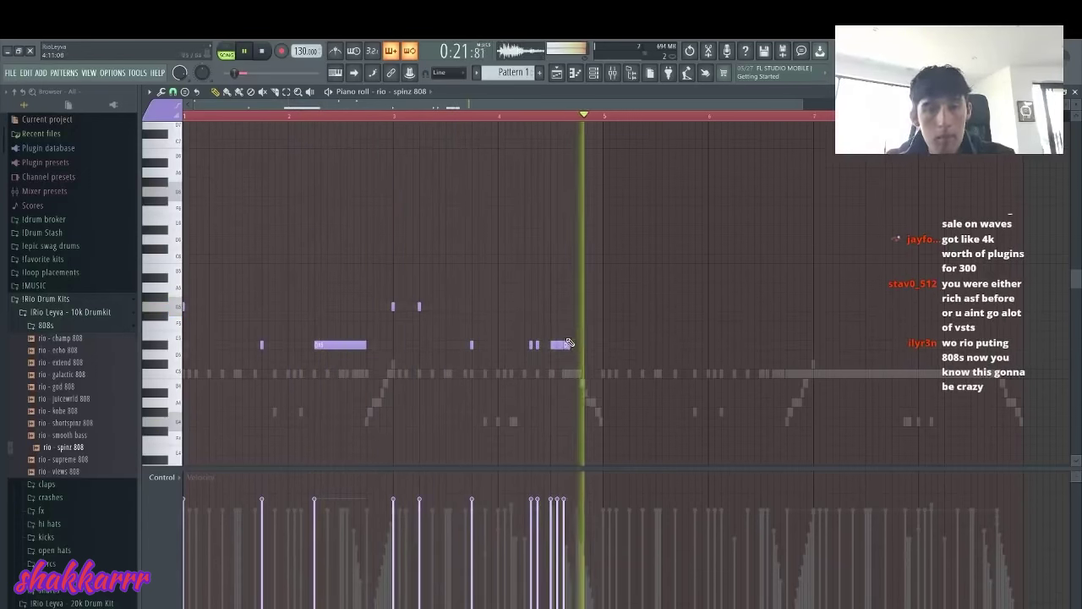
Duplicate the four-bar 808 pattern into bars 5 to 8, varying it with bar 7's second G5 on step 7 and one fewer short hit in bar 8
{"action": "left_click", "coordinate": [795, 233], "text": "ctrl"}
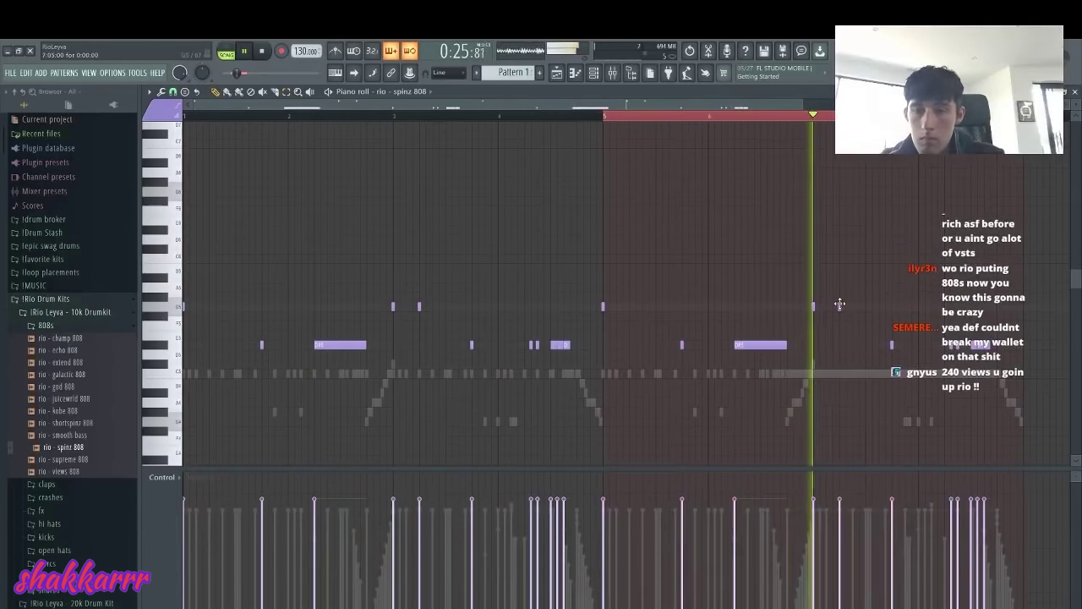
{"action": "left_click", "coordinate": [840, 304]}
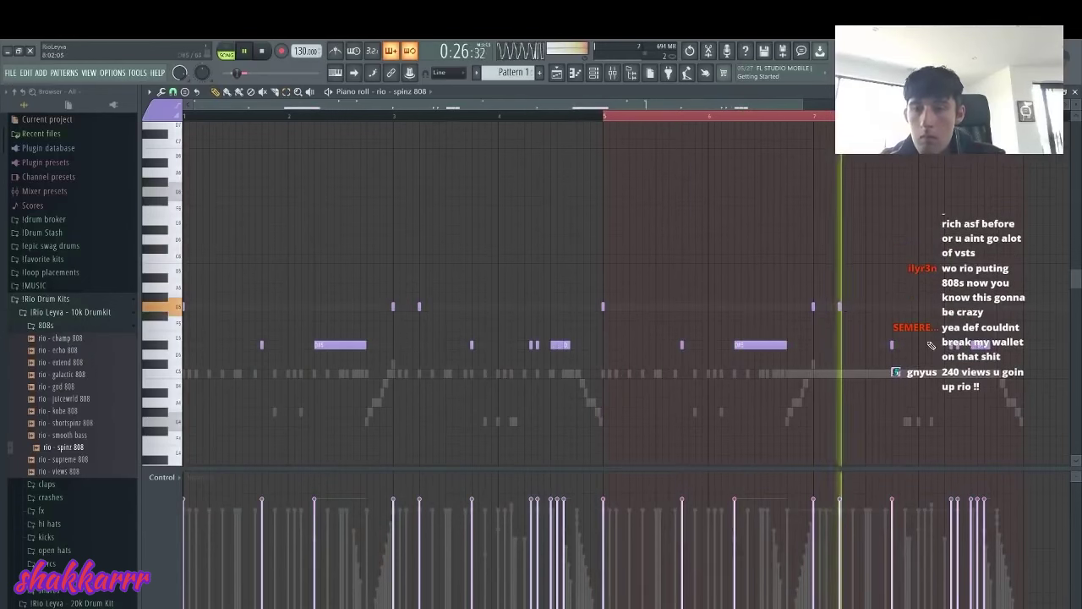
{"action": "left_click", "coordinate": [760, 118]}
{"action": "right_click", "coordinate": [840, 306]}
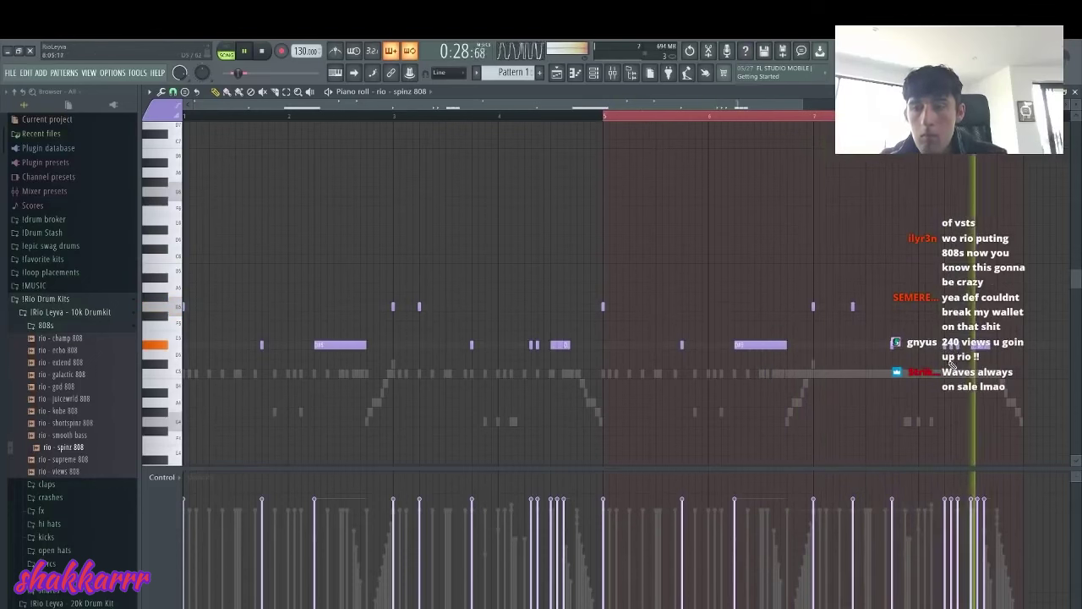
{"action": "left_click", "coordinate": [885, 117]}
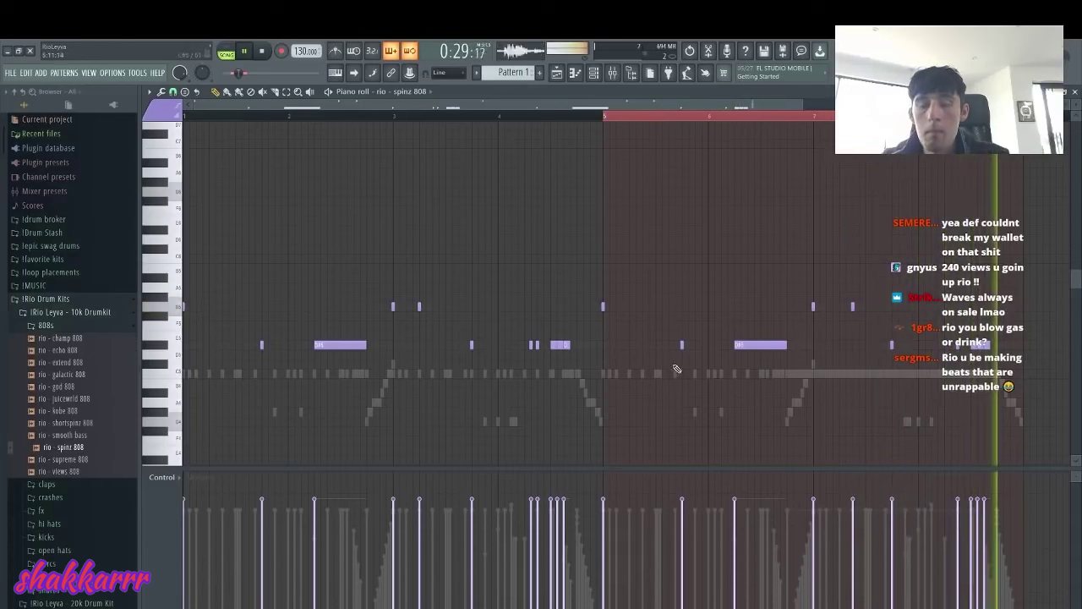
Bring up the channel rack and clone the spinz 808 channel
{"action": "key", "text": "F6"}
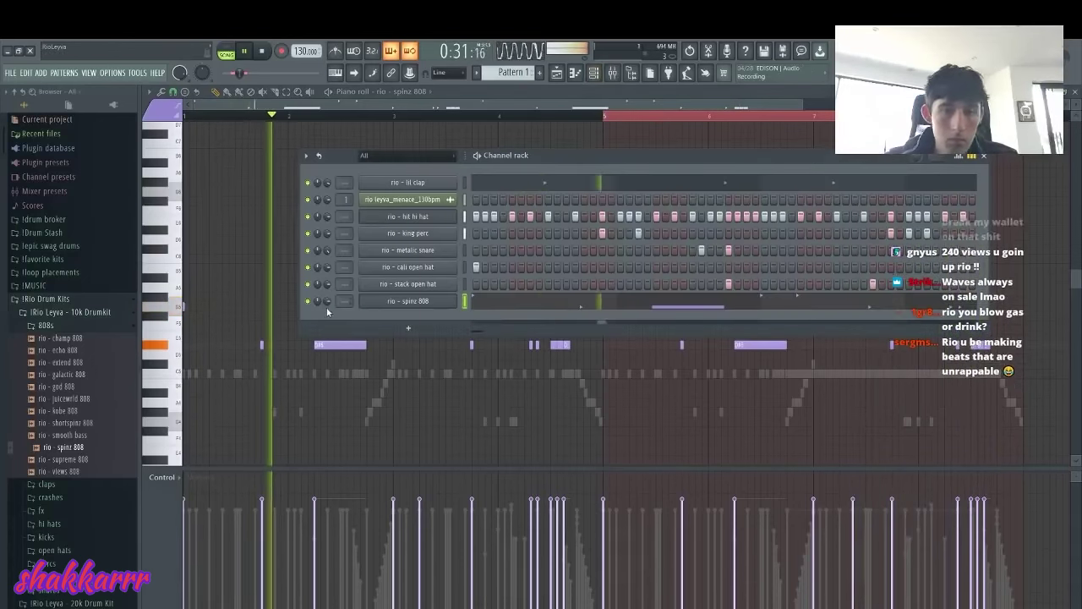
{"action": "right_click", "coordinate": [412, 300]}
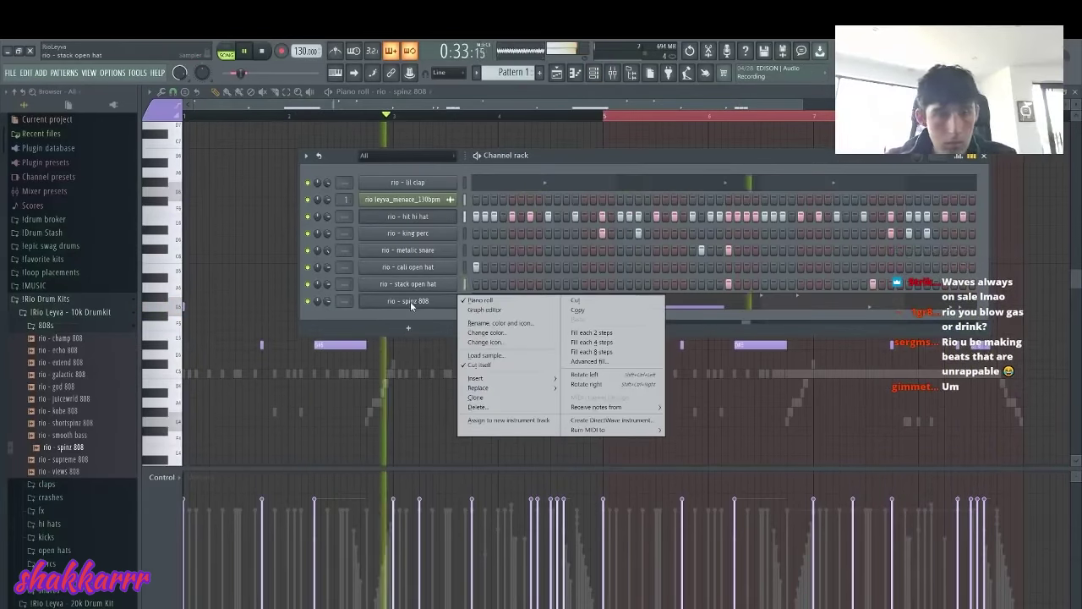
{"action": "left_click", "coordinate": [486, 404]}
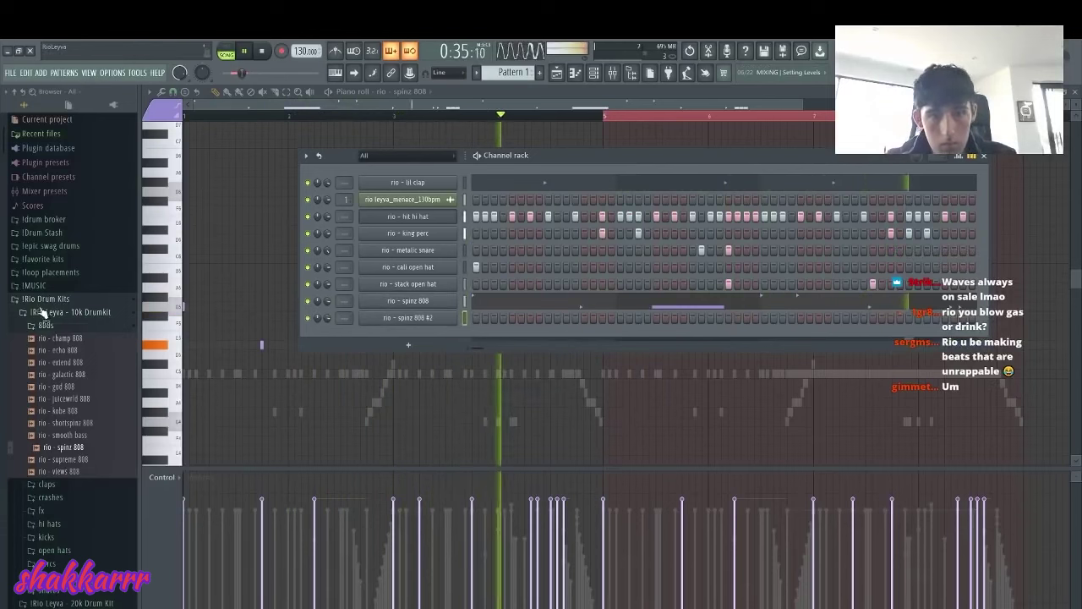
Load the 808 5 - Run it Up sample from the Drum Stash's 808 folder into the cloned channel
{"action": "left_click", "coordinate": [60, 234]}
{"action": "left_click", "coordinate": [39, 271]}
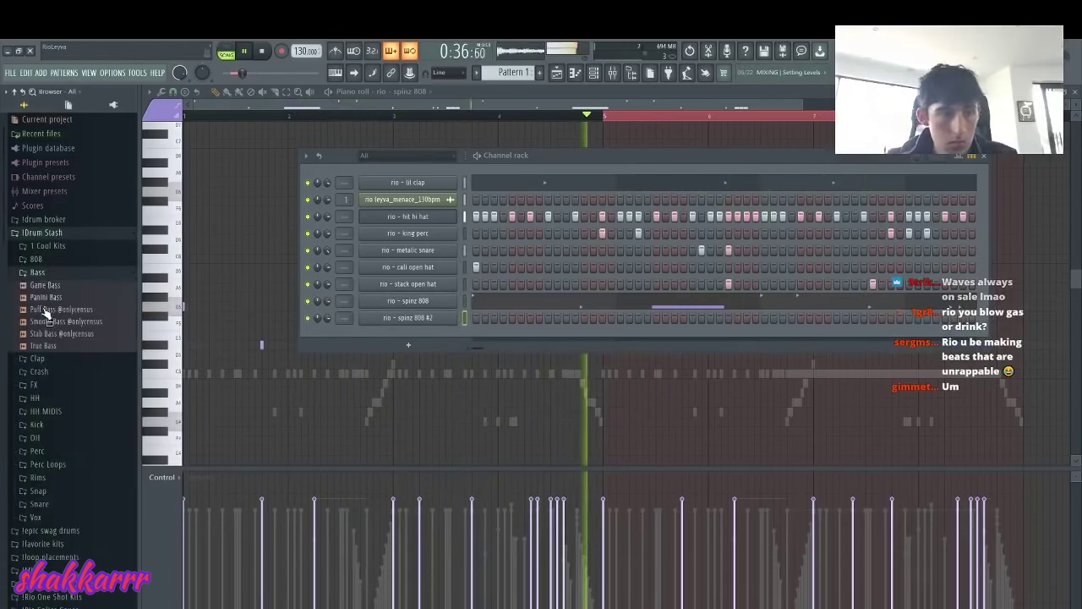
{"action": "left_click", "coordinate": [35, 259]}
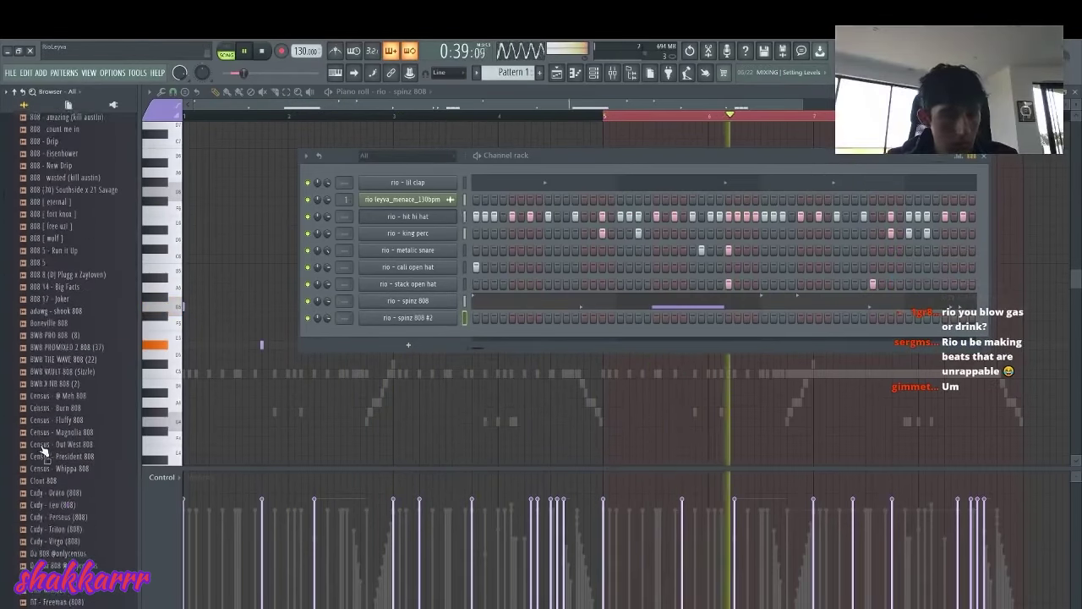
{"action": "scroll", "coordinate": [43, 448], "scroll_direction": "up", "scroll_amount": 5}
{"action": "left_click_drag", "start_coordinate": [55, 453], "coordinate": [464, 315]}
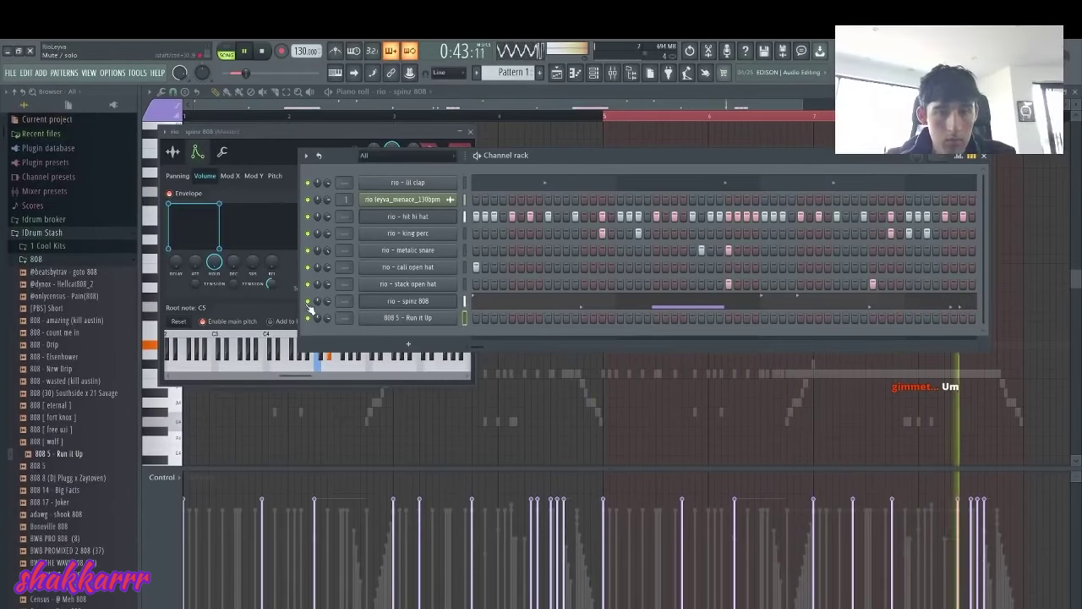
Mute spinz 808; in Run it Up, delete bar 2's D#5, stretch bar 1's D#5 to three beats and move bar 3's second G5 to step 9
{"action": "right_click", "coordinate": [307, 302]}
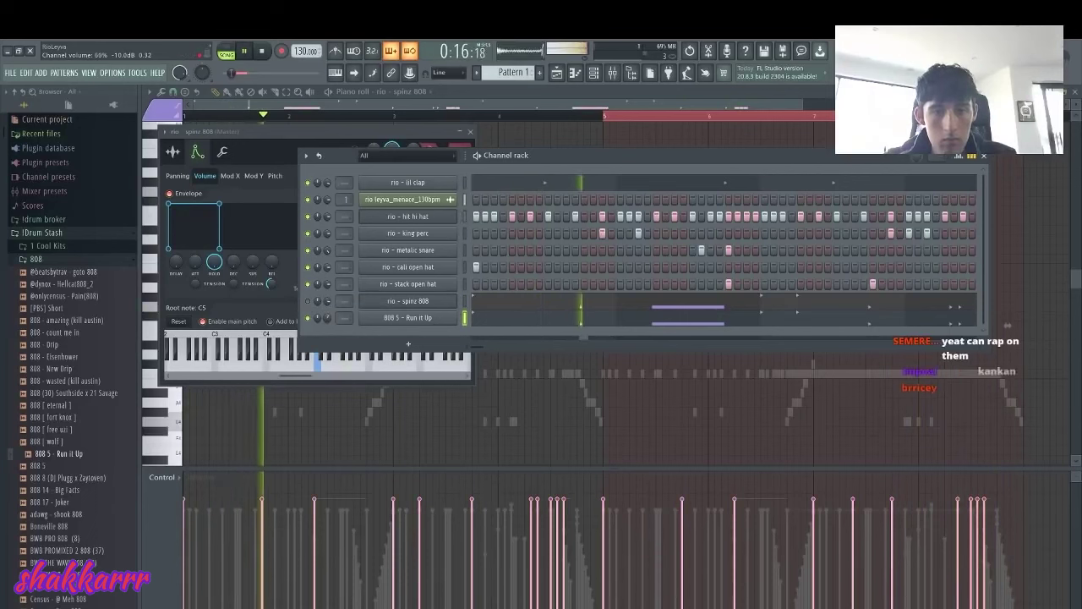
{"action": "left_click", "coordinate": [525, 322]}
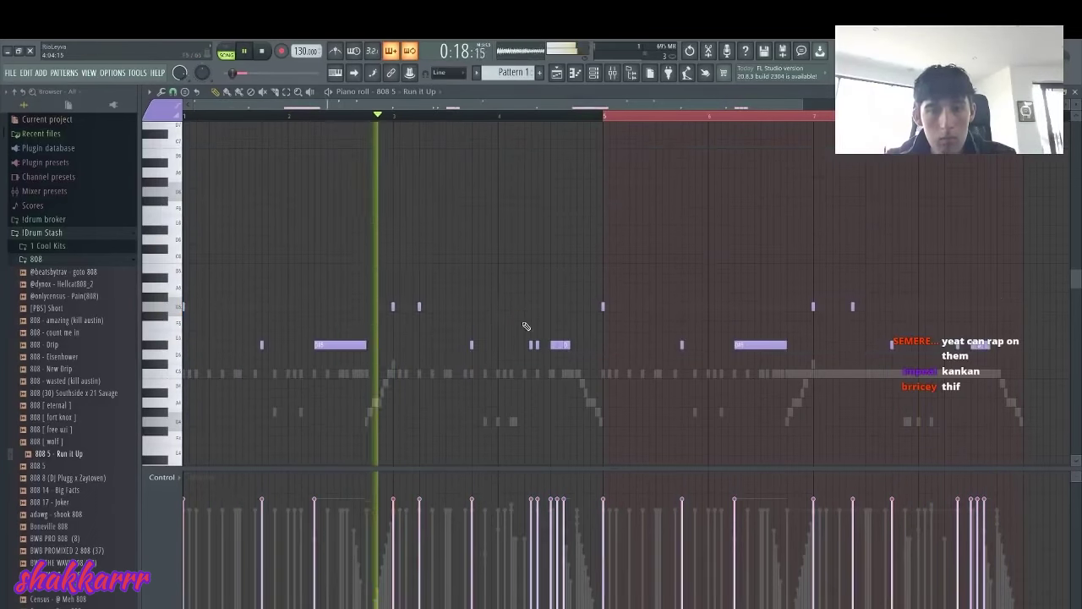
{"action": "right_click", "coordinate": [321, 346]}
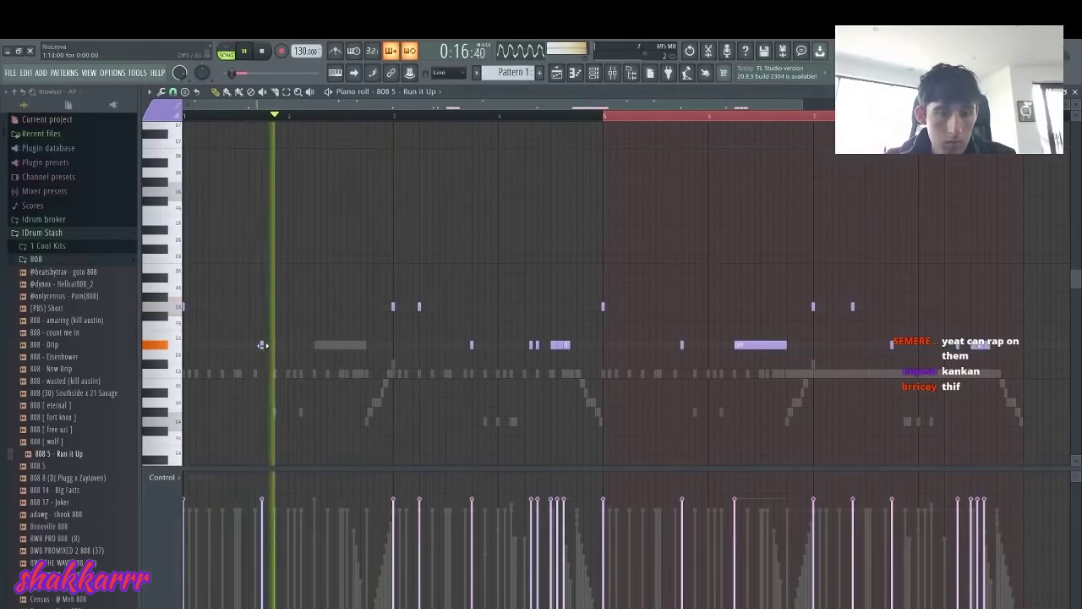
{"action": "left_click_drag", "start_coordinate": [263, 345], "coordinate": [341, 350]}
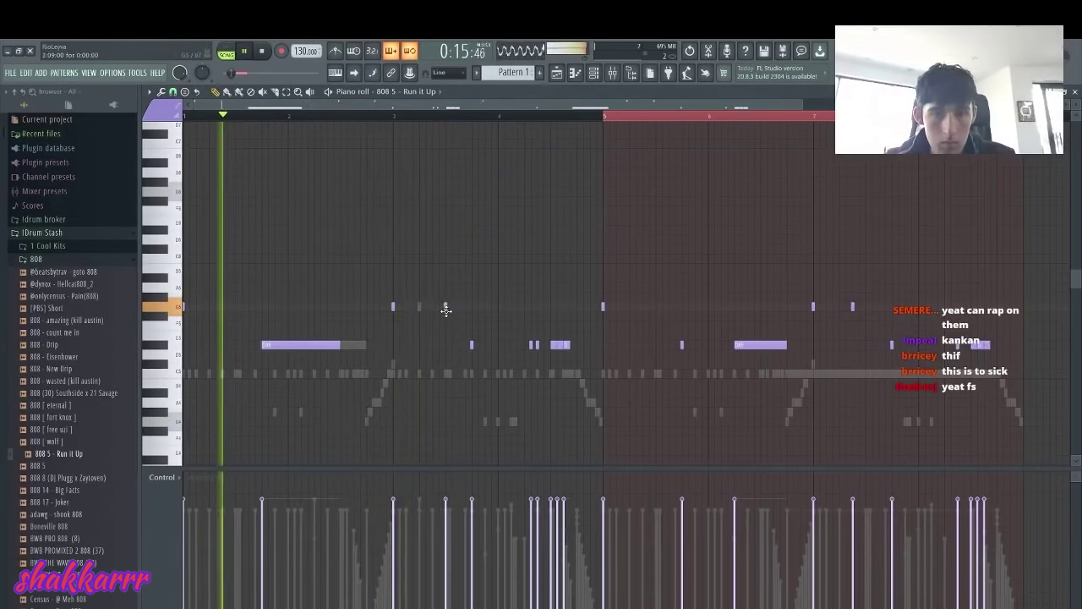
In the 808 5 - Run it Up piano roll, lengthen bar 4's last D#5 note to two steps
{"action": "left_click", "coordinate": [599, 76]}
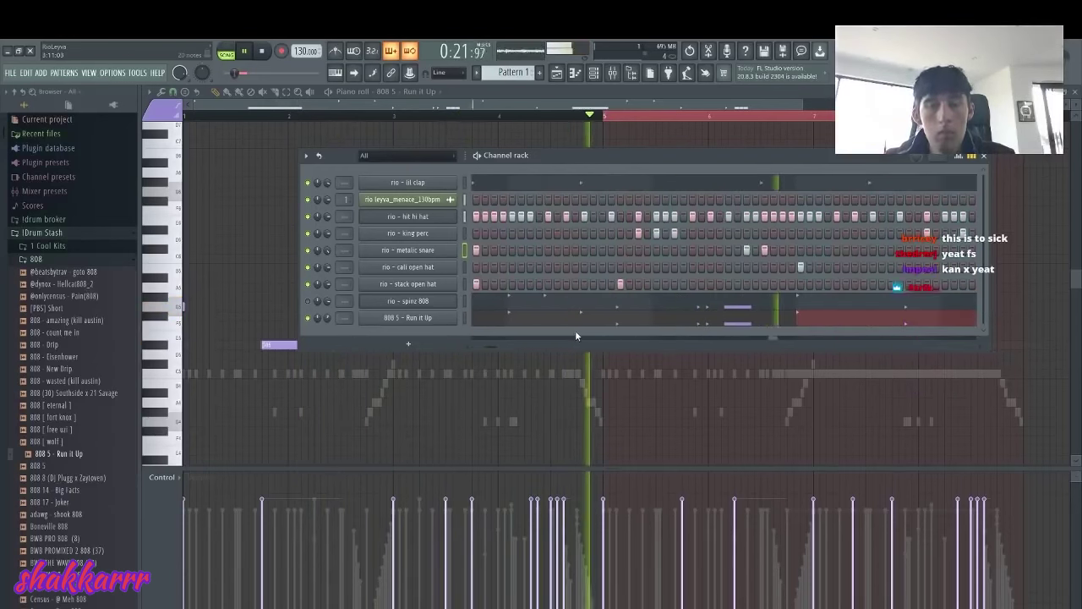
{"action": "key", "text": "space"}
{"action": "left_click", "coordinate": [704, 323]}
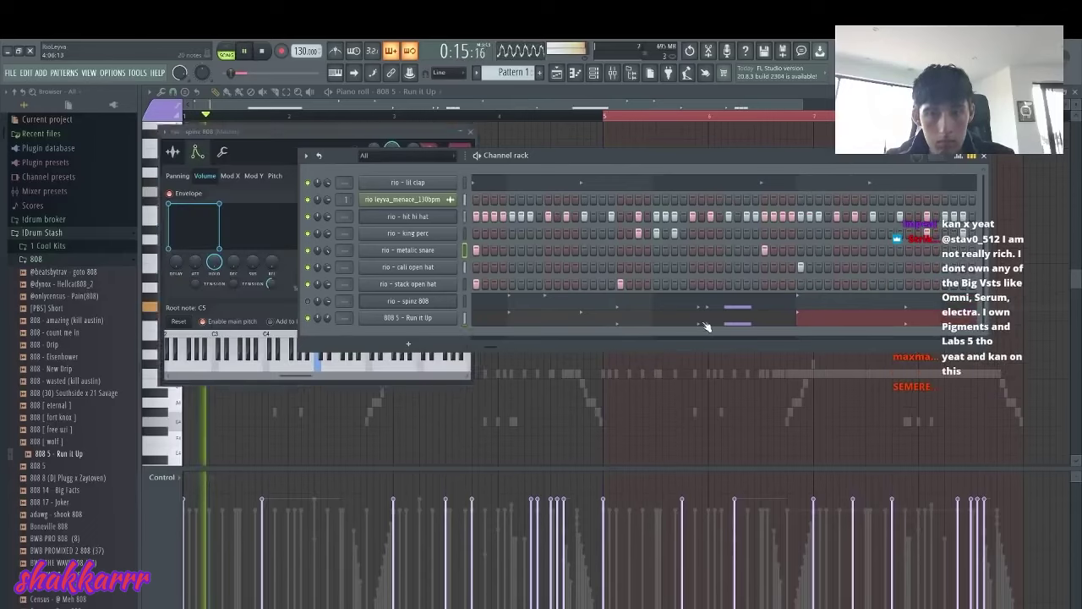
{"action": "left_click", "coordinate": [702, 323]}
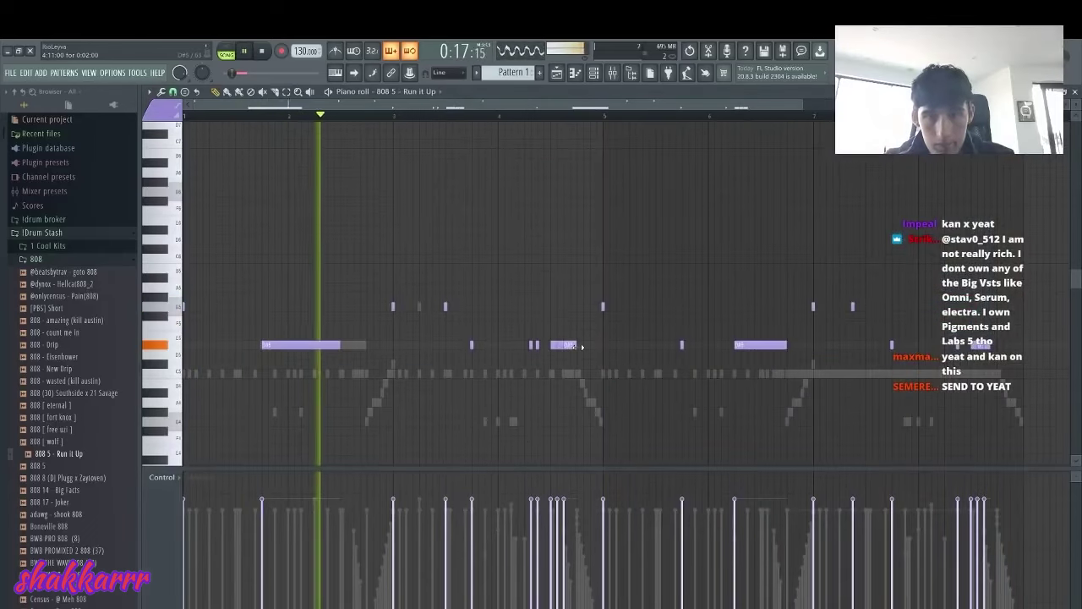
Replace the 808 5 - Run it Up notes in bars 5 to 8 with a duplicate of bars 1 to 4
{"action": "left_click_drag", "start_coordinate": [1008, 368], "coordinate": [587, 225]}
{"action": "key", "text": "Delete"}
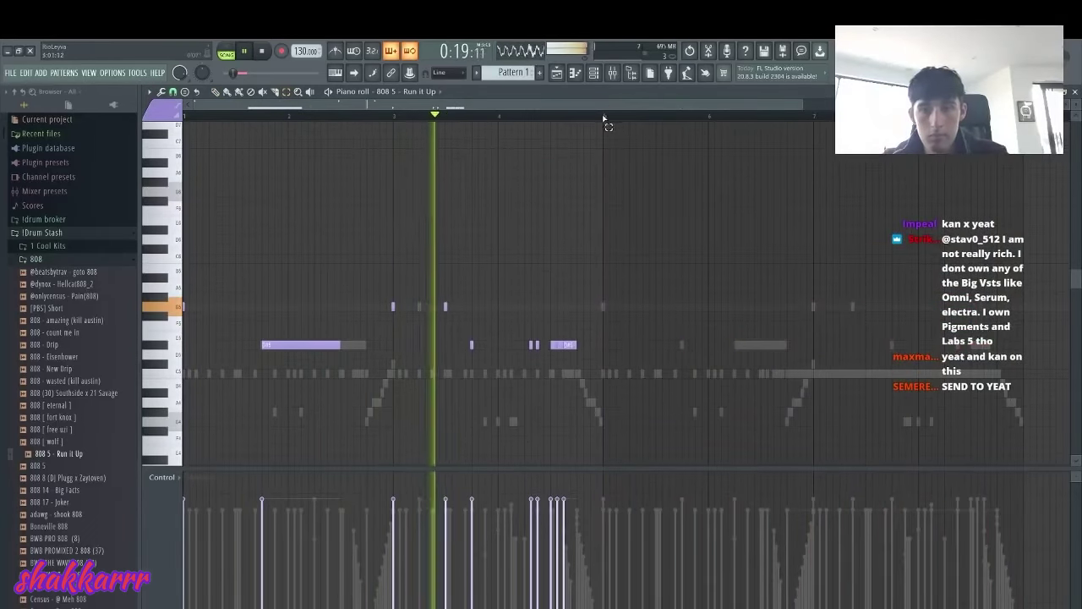
{"action": "left_click_drag", "start_coordinate": [604, 116], "coordinate": [186, 109]}
{"action": "key", "text": "ctrl+b"}
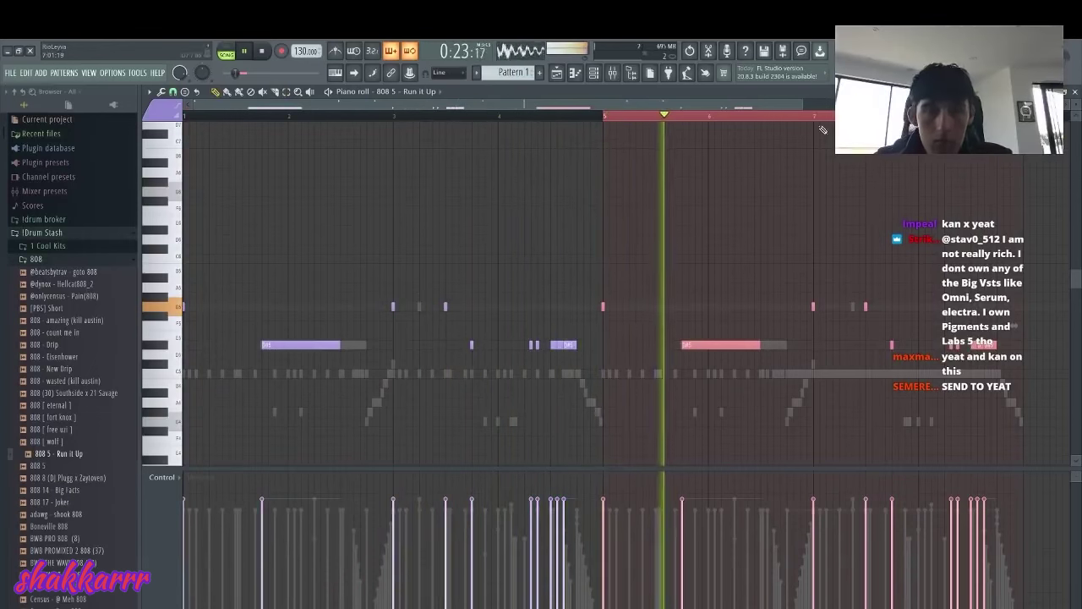
Open the hit hi hat piano roll and delete the descending roll at the end of bar 4
{"action": "left_click", "coordinate": [595, 72]}
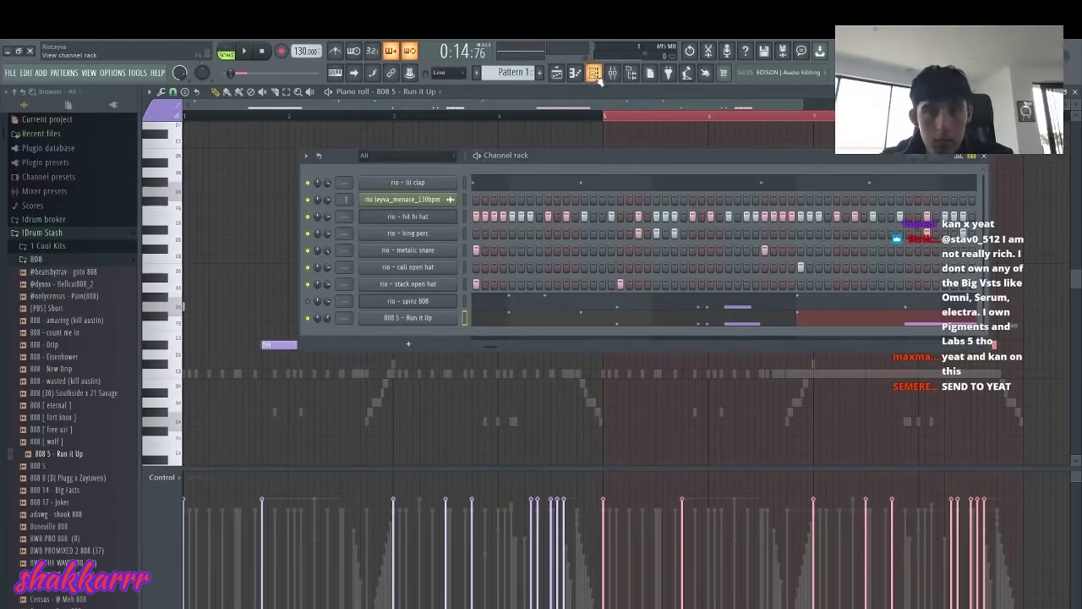
{"action": "right_click", "coordinate": [450, 221]}
{"action": "left_click", "coordinate": [489, 218]}
{"action": "key", "text": "space"}
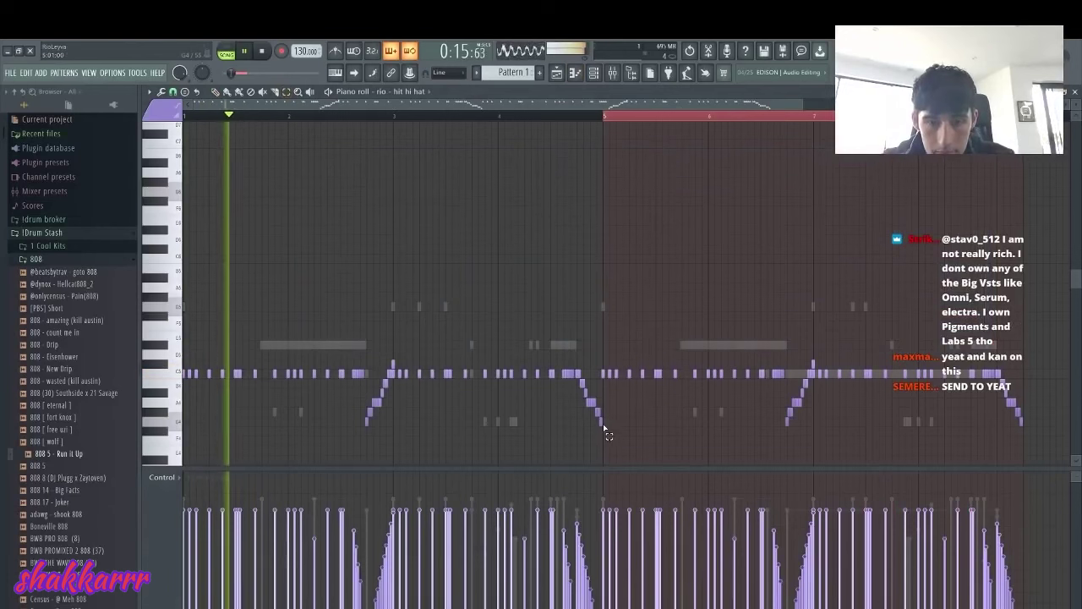
{"action": "left_click_drag", "start_coordinate": [603, 424], "coordinate": [581, 347]}
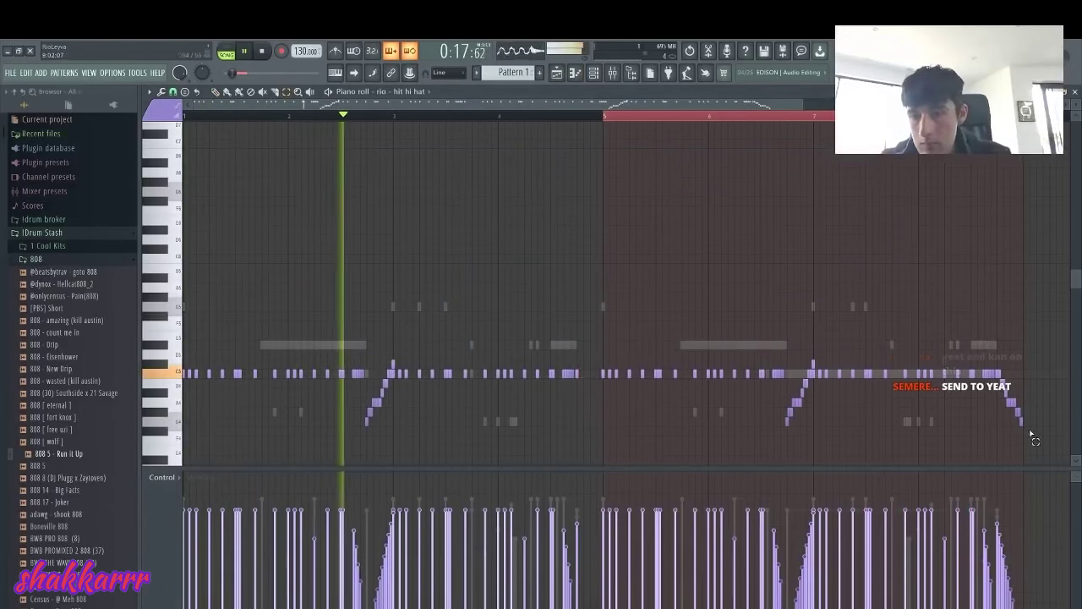
Replace the hi-hat notes in bars 5 to 8 with a duplicate of bars 1 to 4 and clear the time selection
{"action": "left_click_drag", "start_coordinate": [1037, 444], "coordinate": [602, 232]}
{"action": "key", "text": "Delete"}
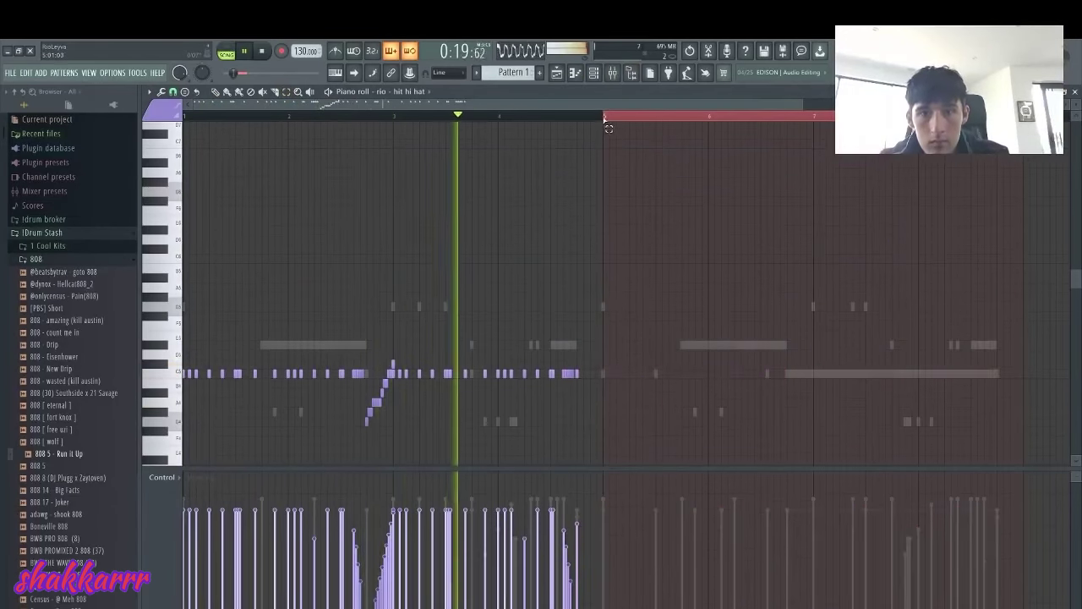
{"action": "left_click_drag", "start_coordinate": [604, 120], "coordinate": [4, 157]}
{"action": "key", "text": "ctrl+b"}
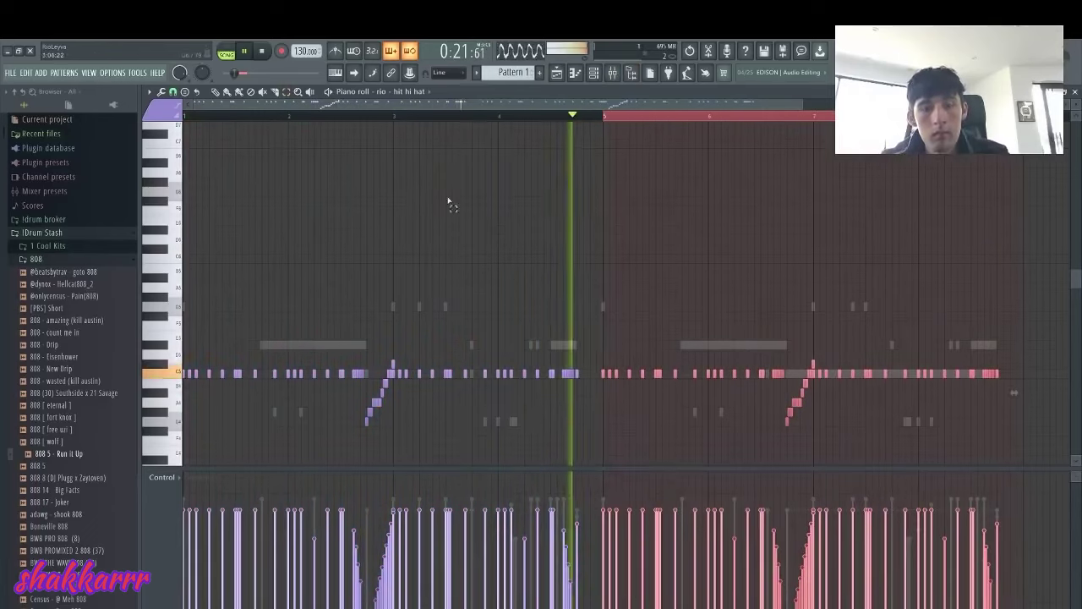
{"action": "left_click", "coordinate": [672, 118], "text": "ctrl"}
Bring up the playlist and set its snap to Beat
{"action": "left_click", "coordinate": [557, 73]}
{"action": "left_click", "coordinate": [557, 73]}
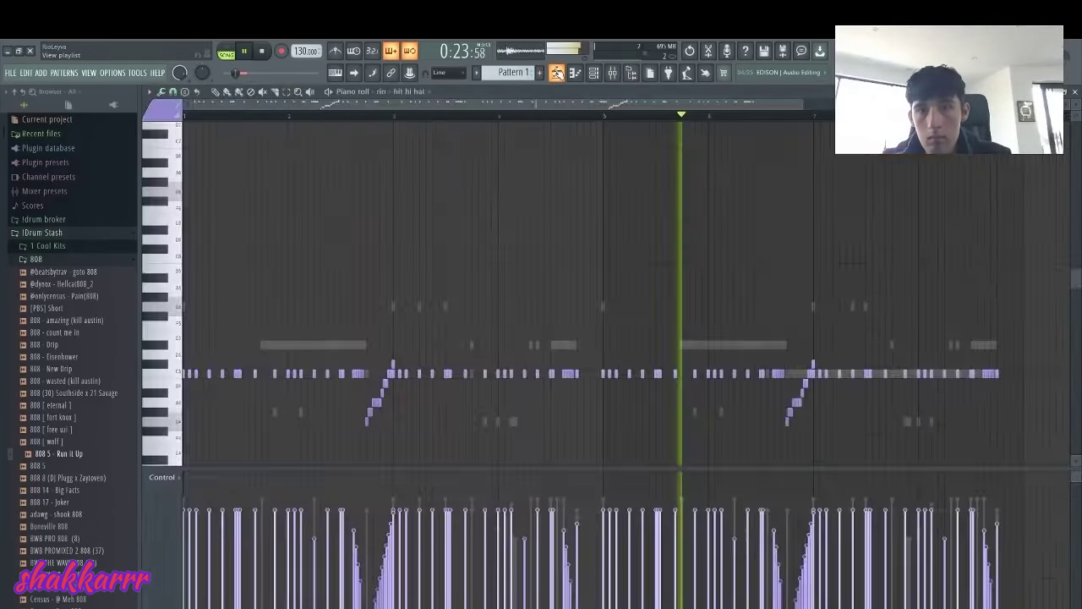
{"action": "left_click", "coordinate": [557, 72]}
{"action": "key", "text": "space"}
{"action": "left_click_drag", "start_coordinate": [1063, 105], "coordinate": [423, 110]}
{"action": "key", "text": "space"}
{"action": "left_click_drag", "start_coordinate": [341, 107], "coordinate": [379, 103]}
{"action": "left_click", "coordinate": [161, 91]}
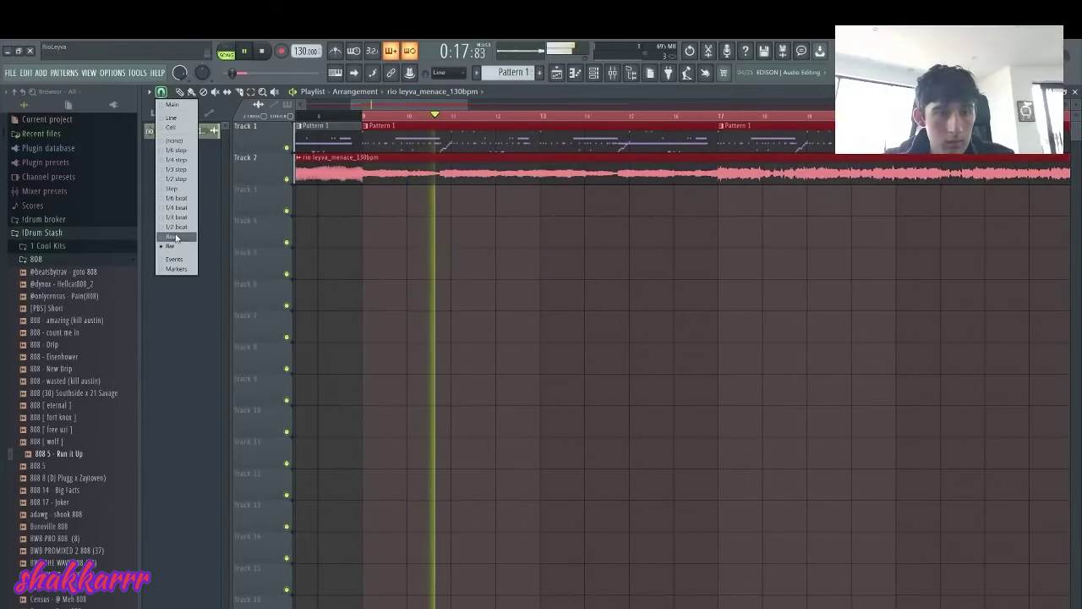
{"action": "left_click", "coordinate": [163, 239]}
Split the rio leyva_menace_130bpm clip at bar 13, trim its first part to end two steps earlier, and audition the gap
{"action": "left_click", "coordinate": [533, 180]}
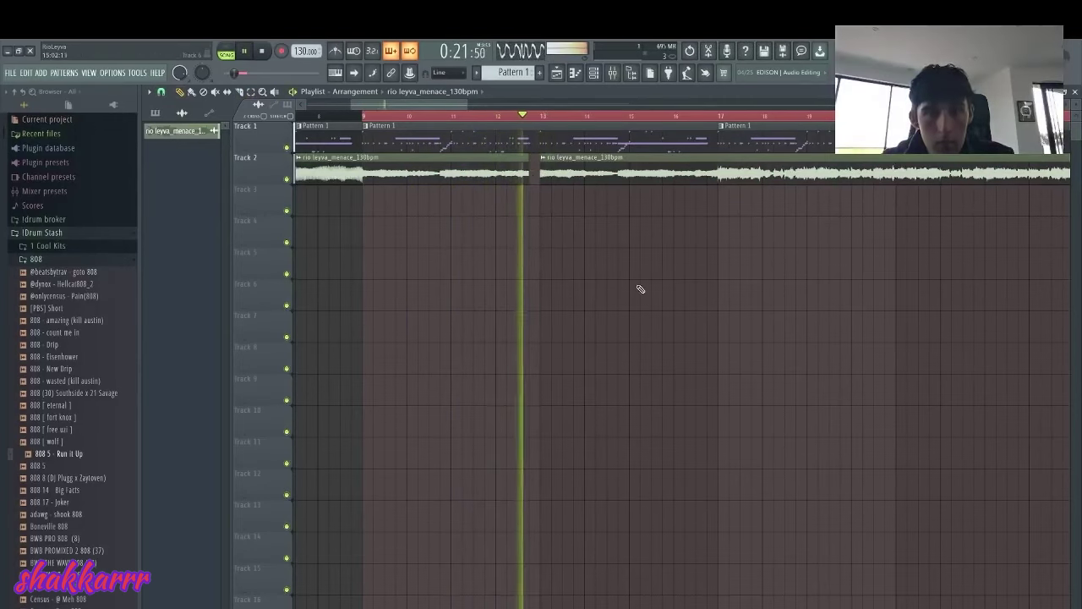
{"action": "key", "text": "space"}
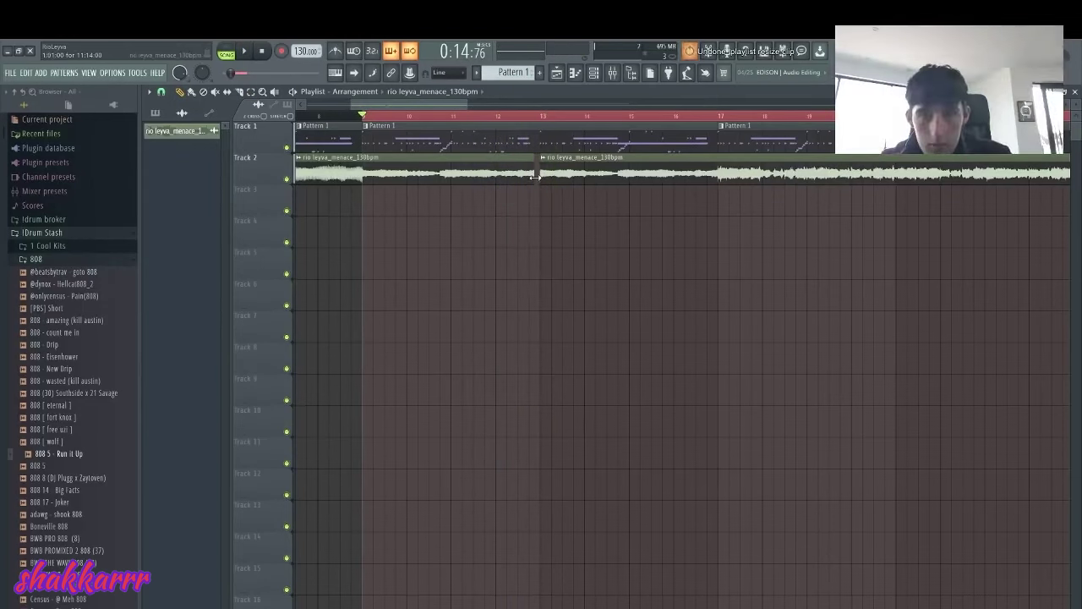
{"action": "left_click", "coordinate": [495, 112]}
{"action": "key", "text": "space"}
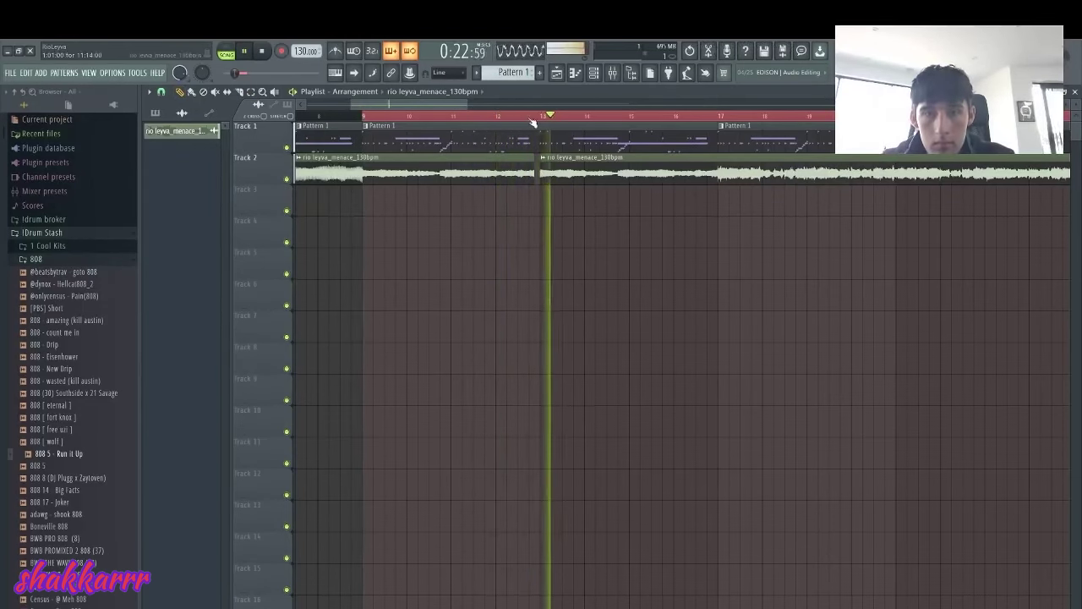
Try extending bar 4's last D#5 note in 808 5 - Run it Up to four steps and play it back
{"action": "left_click", "coordinate": [592, 73]}
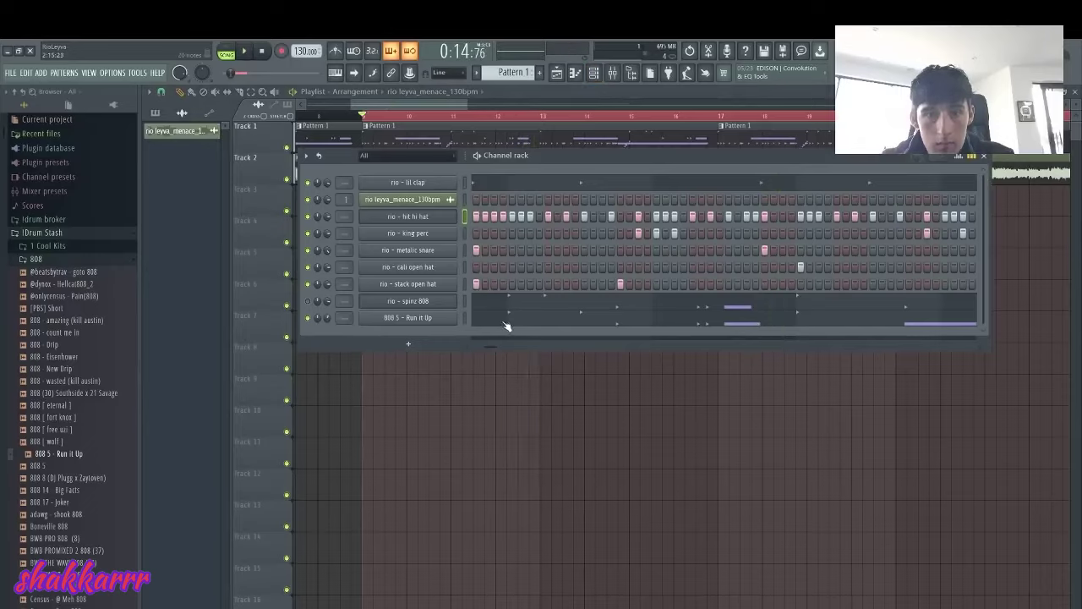
{"action": "left_click", "coordinate": [506, 324]}
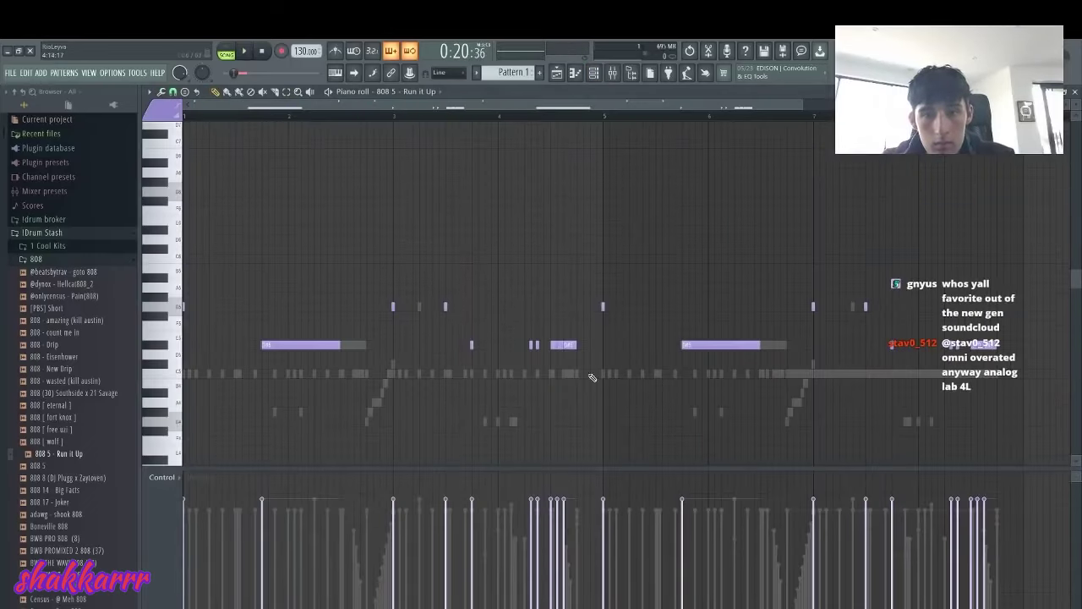
{"action": "left_click_drag", "start_coordinate": [575, 345], "coordinate": [591, 345]}
{"action": "key", "text": "space"}
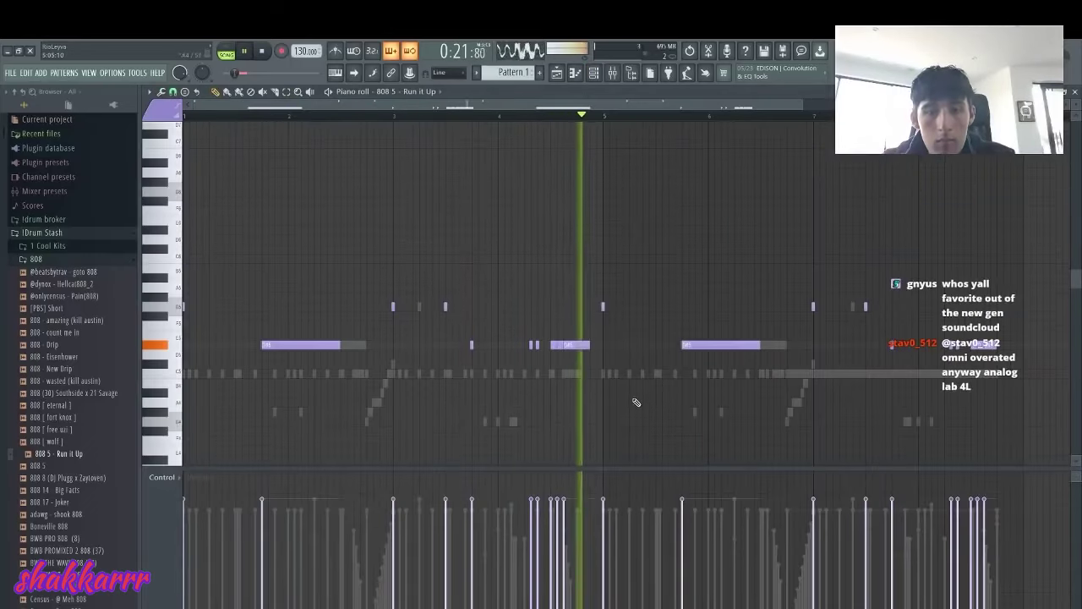
Undo the D#5 note's lengthening and the loop clip's trim, closing the gap before bar 13
{"action": "key", "text": "space"}
{"action": "key", "text": "space"}
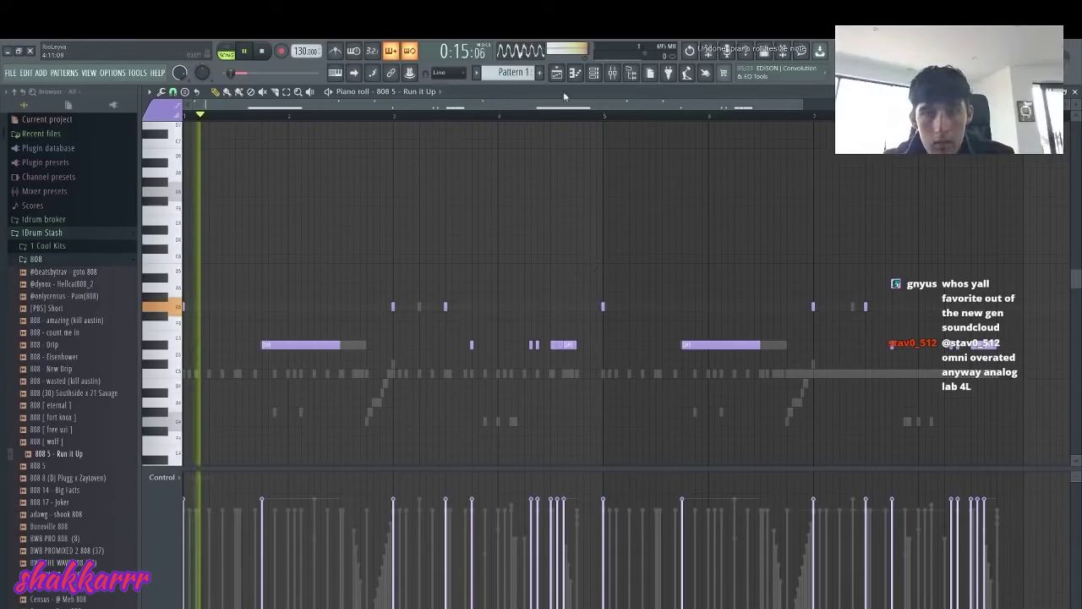
{"action": "key", "text": "F5"}
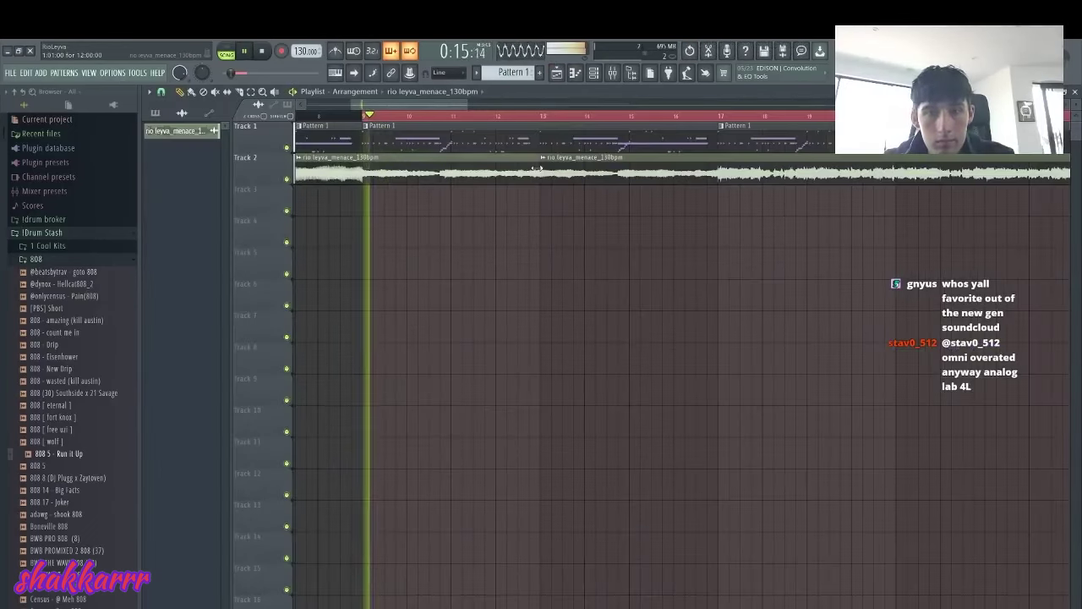
Copy the Run it Up notes into spinz 808, unmute it in Run it Up's place, and swap its sample for 808 [ fort knox ]
{"action": "left_click", "coordinate": [631, 73]}
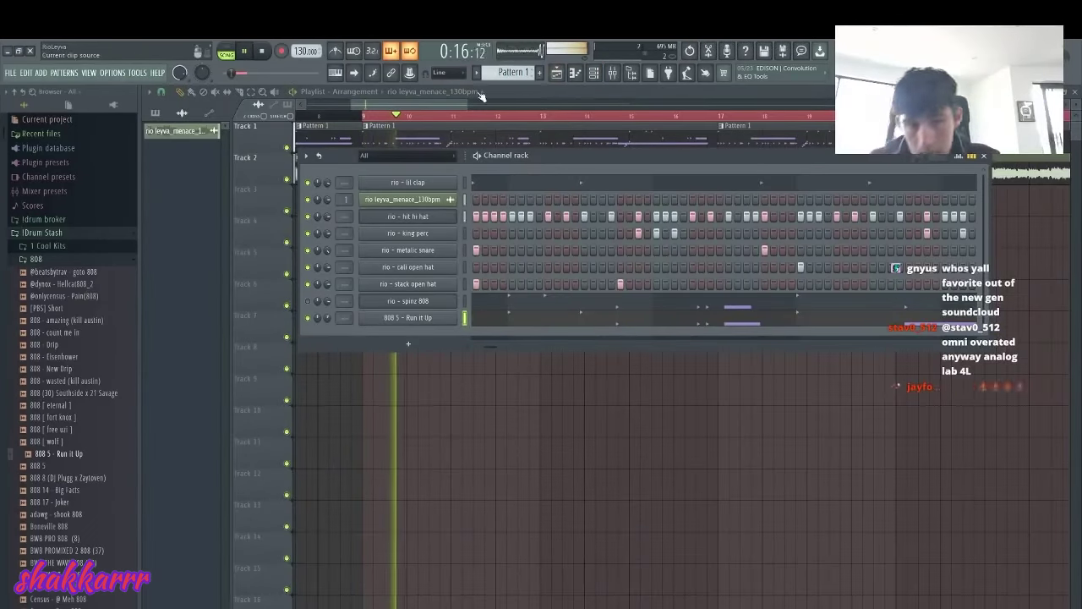
{"action": "left_click", "coordinate": [465, 302]}
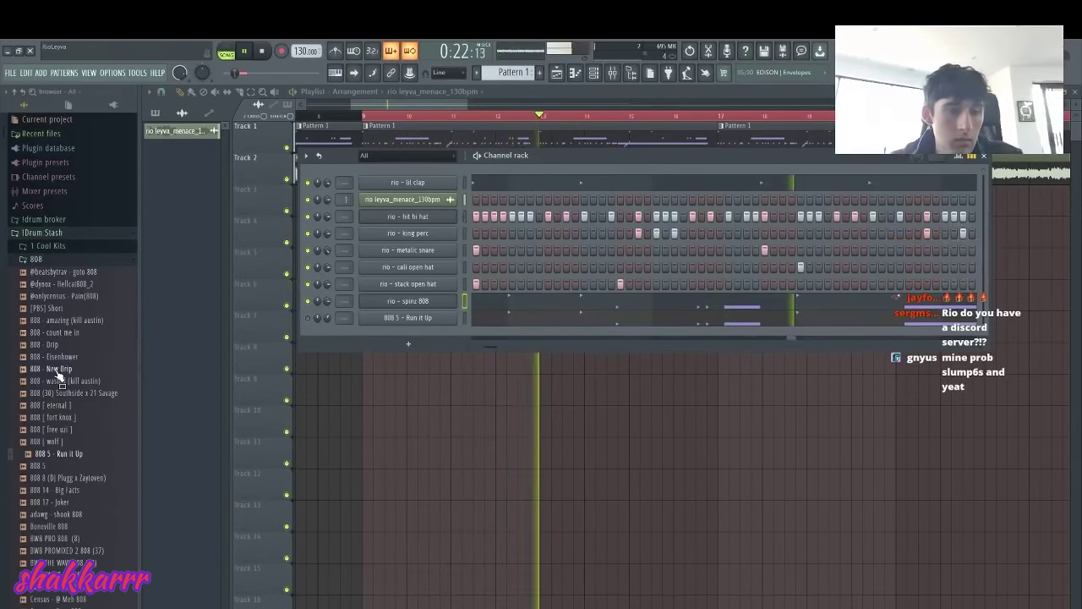
{"action": "left_click", "coordinate": [61, 418]}
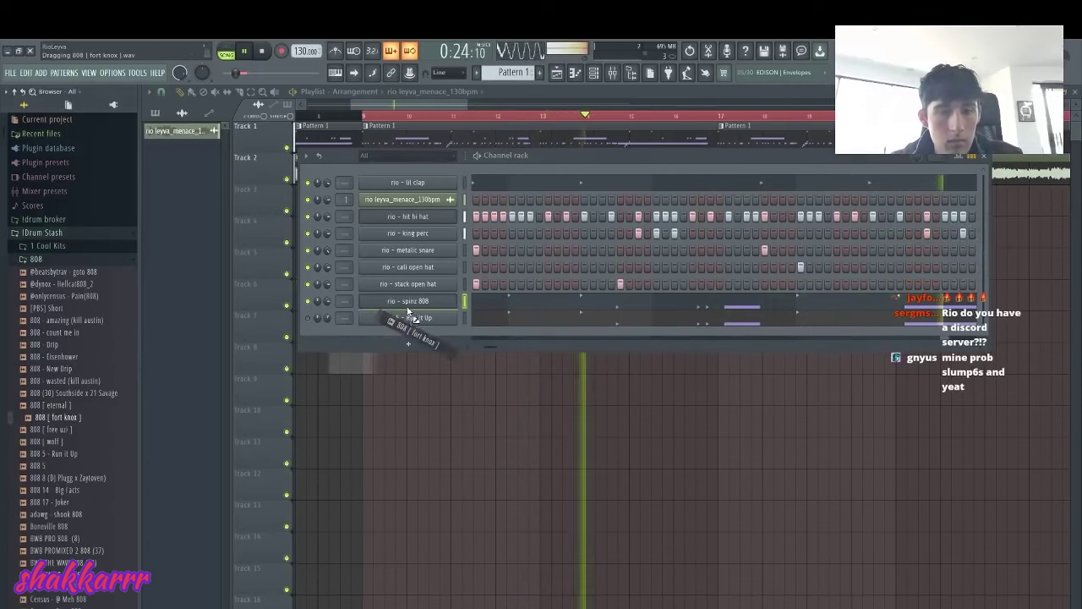
{"action": "left_click_drag", "start_coordinate": [413, 315], "coordinate": [399, 302]}
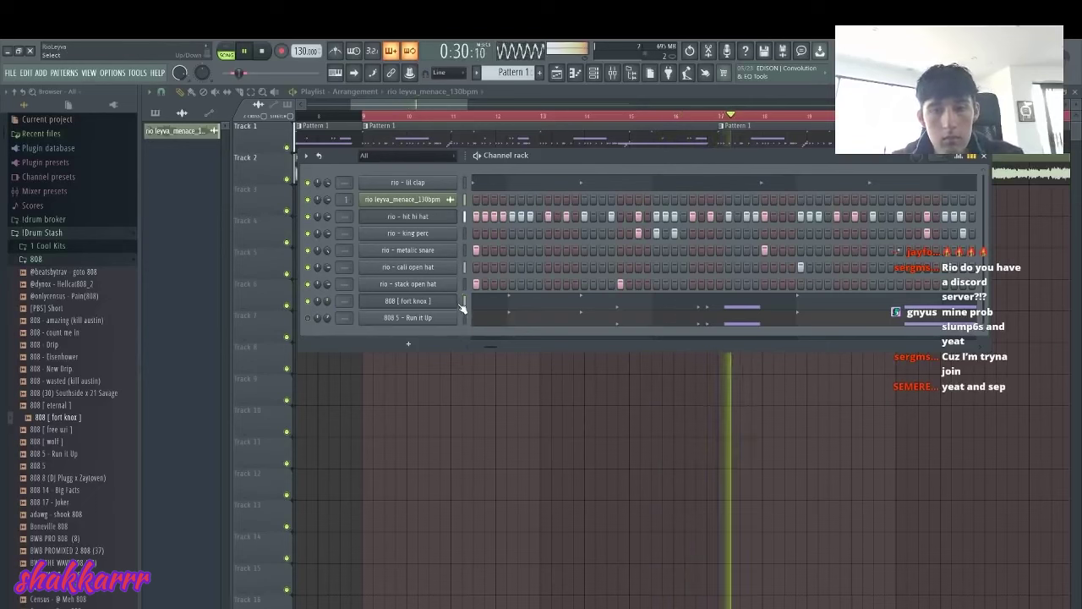
Clear the playlist's time selection and play the arrangement from bar 33
{"action": "left_click_drag", "start_coordinate": [467, 104], "coordinate": [726, 163]}
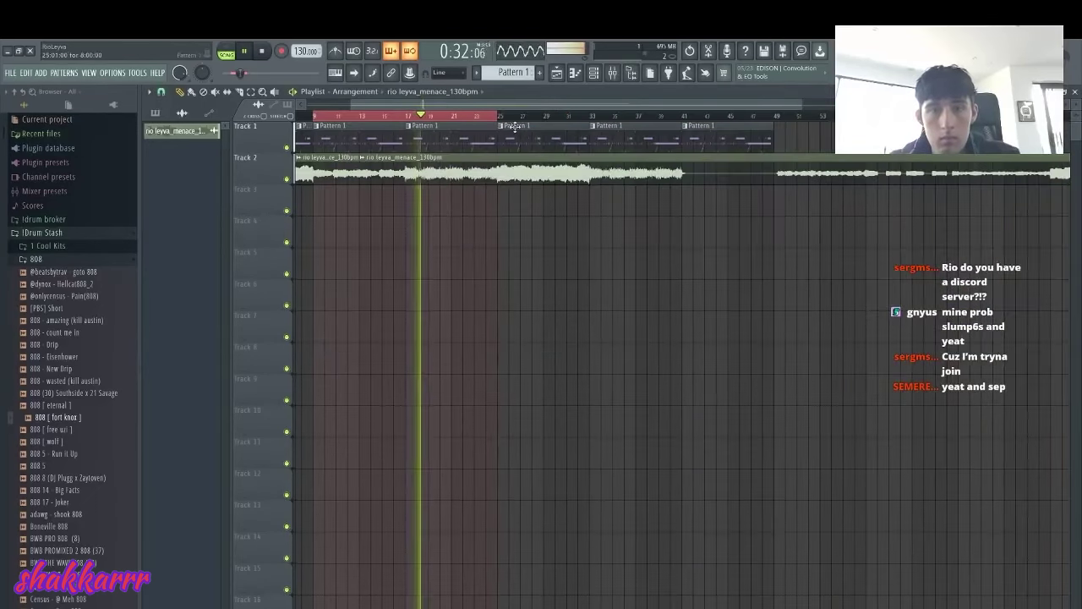
{"action": "left_click", "coordinate": [494, 119], "text": "ctrl"}
{"action": "left_click", "coordinate": [593, 116]}
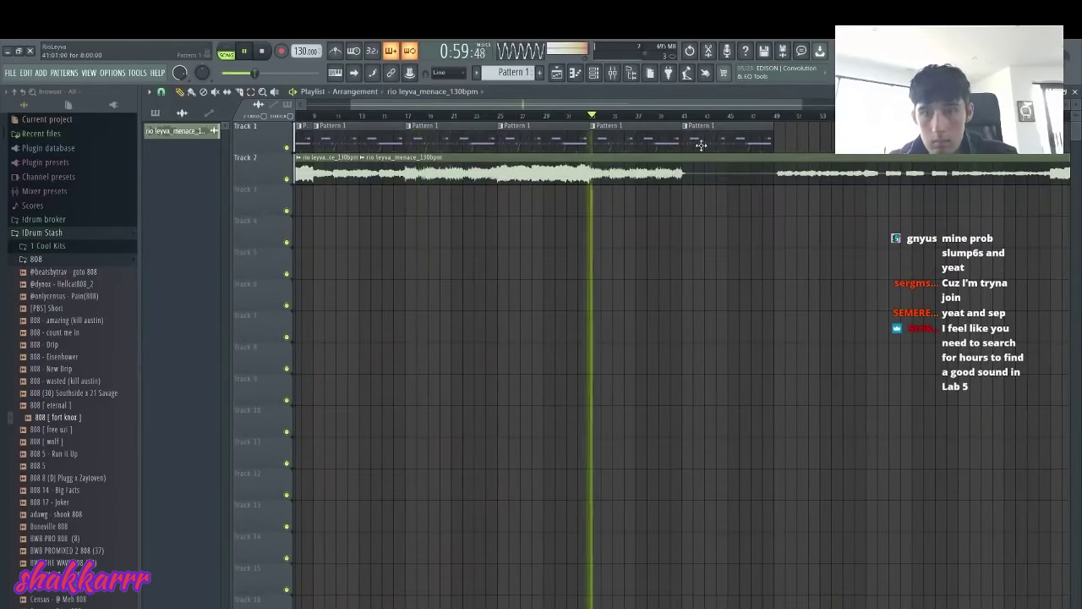
Unmute 808 5 - Run it Up, stop playback, and route the eight drum and 808 channels to mixer tracks 2 to 9
{"action": "left_click", "coordinate": [595, 74]}
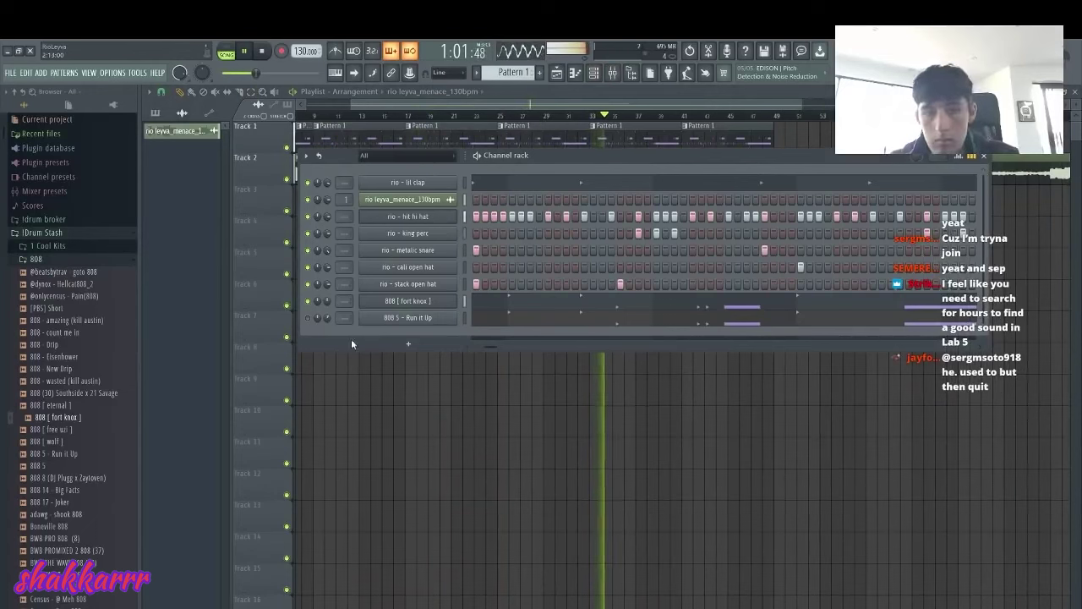
{"action": "left_click", "coordinate": [36, 259]}
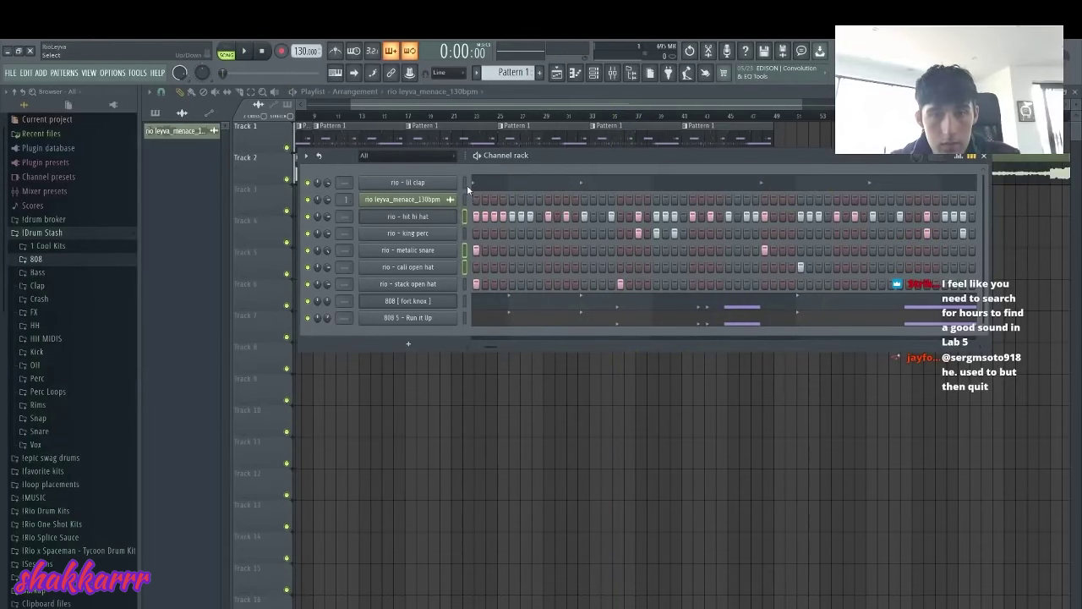
{"action": "left_click", "coordinate": [627, 71]}
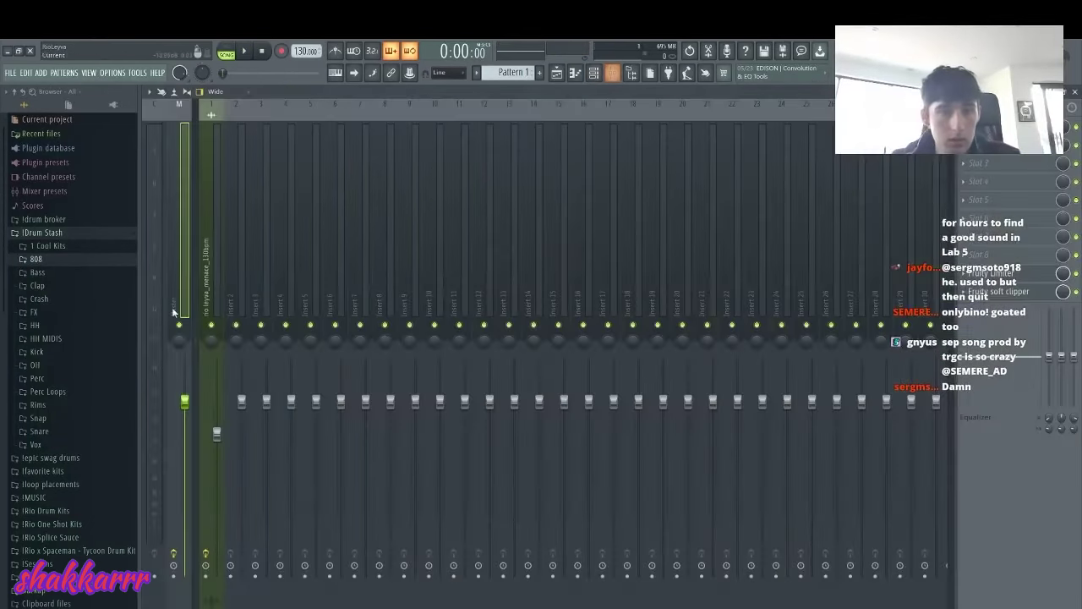
{"action": "left_click", "coordinate": [241, 265]}
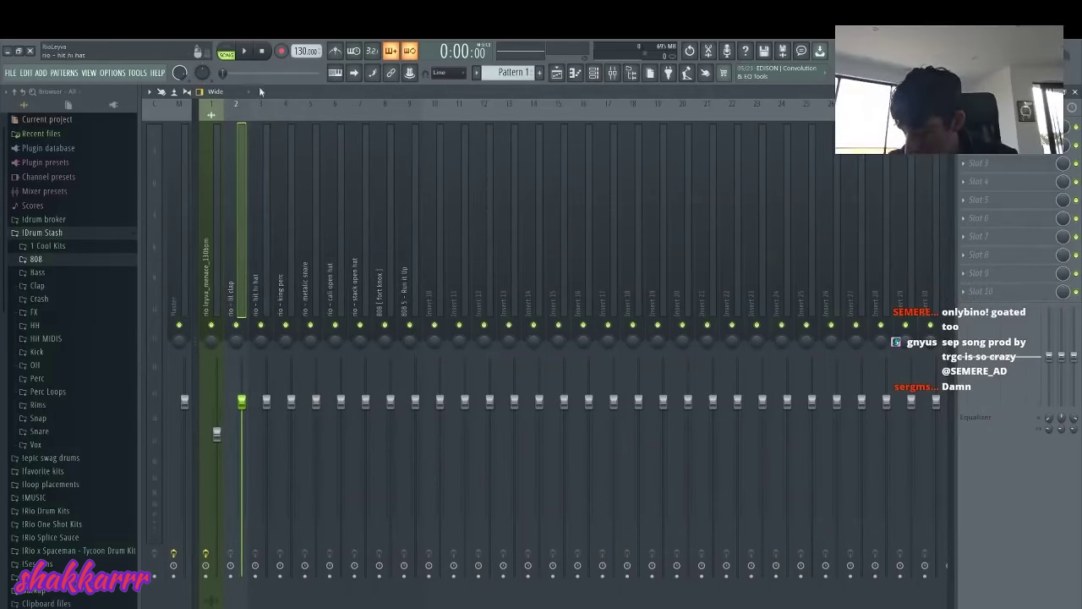
Play the arrangement and balance the mixer by lowering rio - metalic snare and 808 [ fort knox ] slightly and raising the loop
{"action": "left_click", "coordinate": [215, 306]}
{"action": "key", "text": "space"}
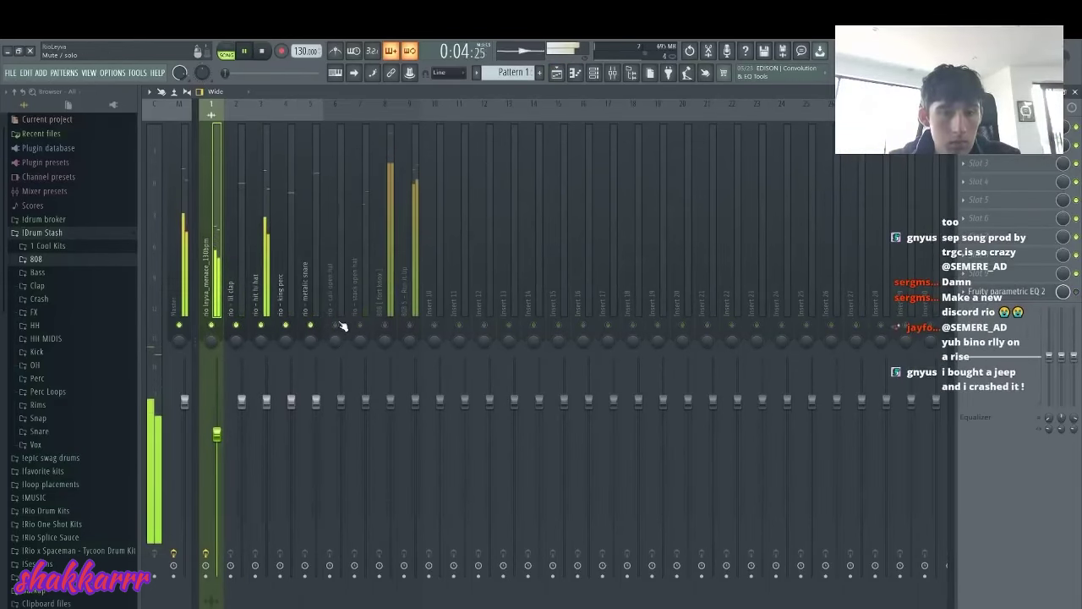
{"action": "left_click", "coordinate": [316, 401]}
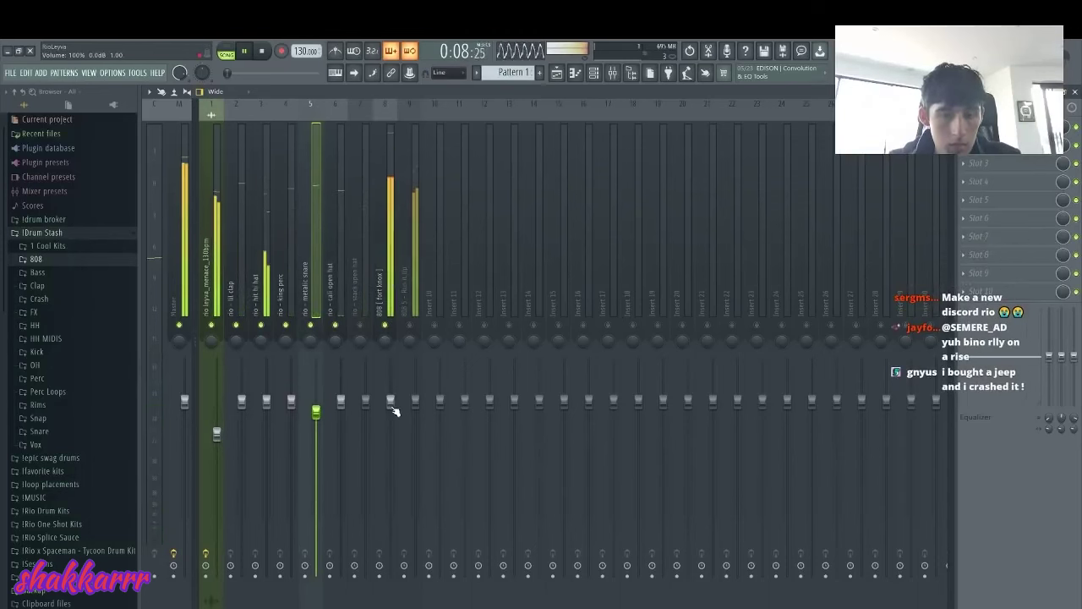
{"action": "left_click_drag", "start_coordinate": [391, 406], "coordinate": [391, 418]}
{"action": "left_click", "coordinate": [218, 269]}
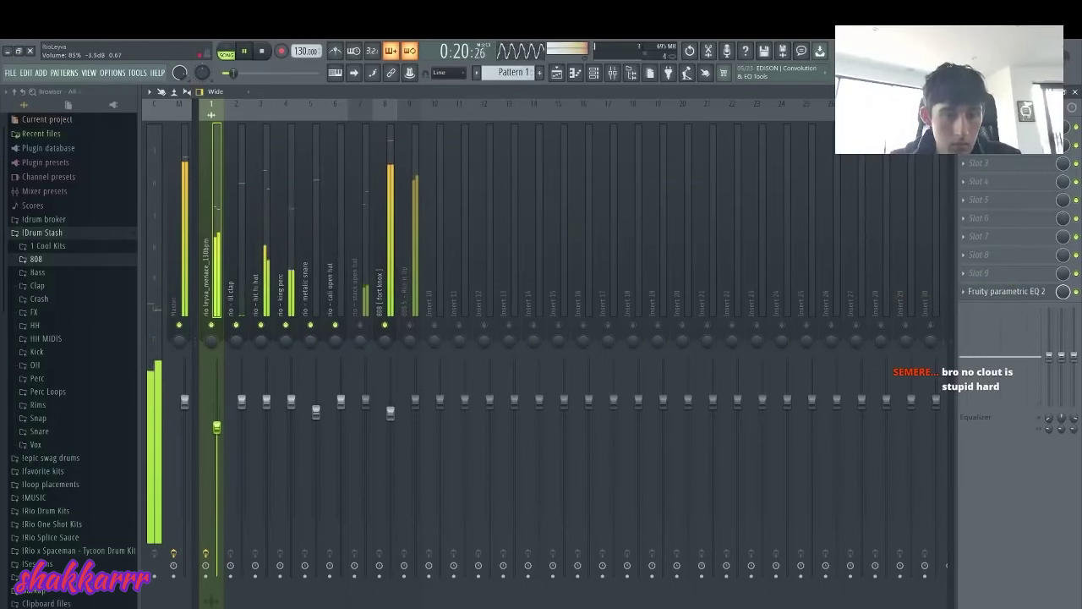
Rebalance the levels of both 808s and the loop, raising 808 5 - Run it Up and lowering the loop, with all tracks unmuted
{"action": "left_click", "coordinate": [391, 412]}
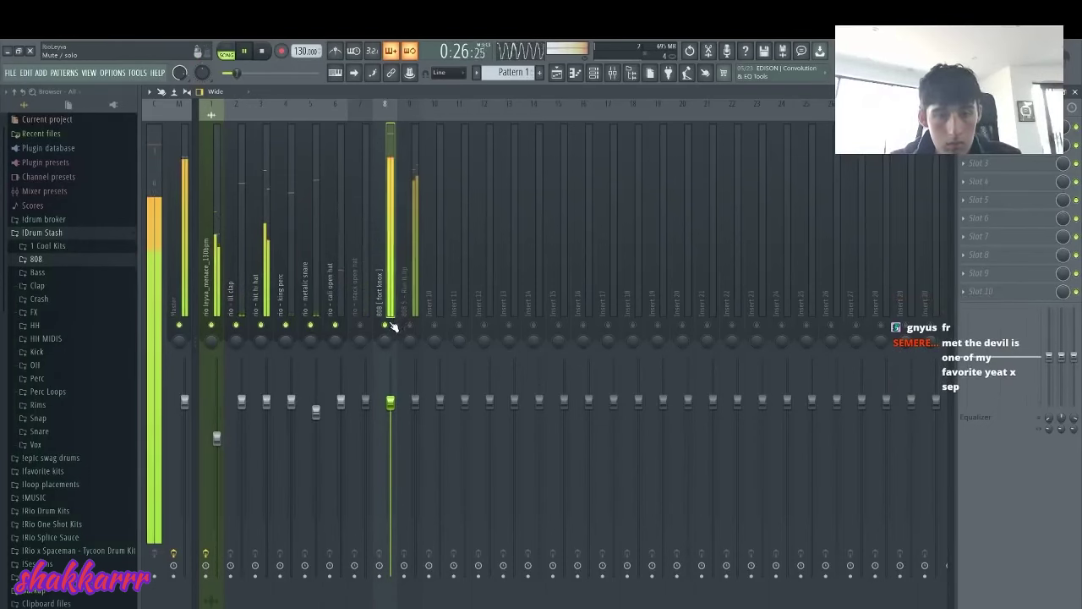
{"action": "left_click", "coordinate": [415, 401]}
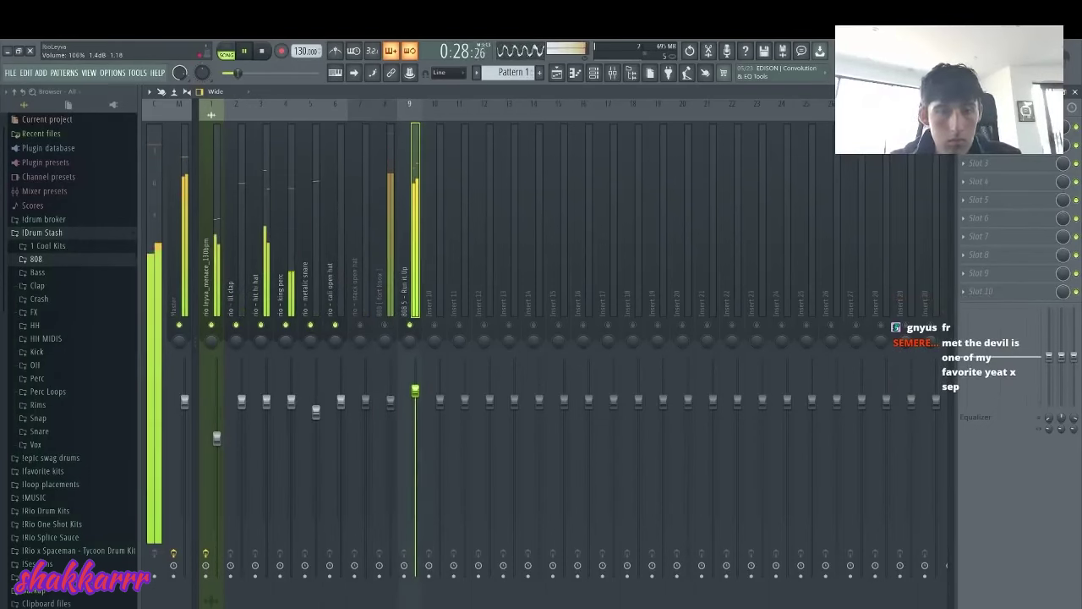
{"action": "left_click_drag", "start_coordinate": [216, 437], "coordinate": [218, 448]}
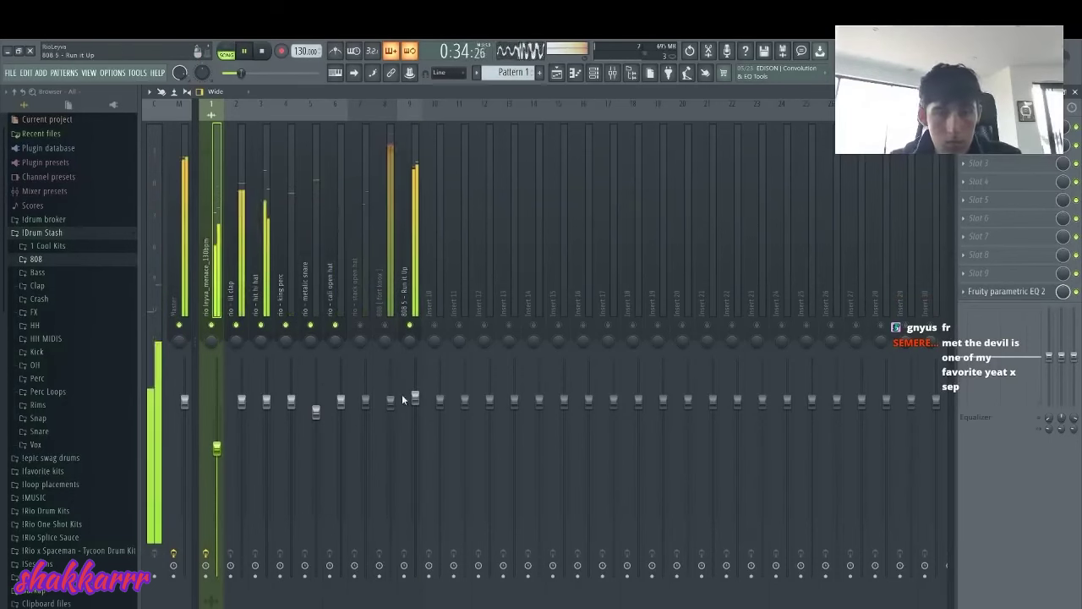
{"action": "left_click", "coordinate": [415, 396]}
{"action": "right_click", "coordinate": [387, 325]}
{"action": "key", "text": "space"}
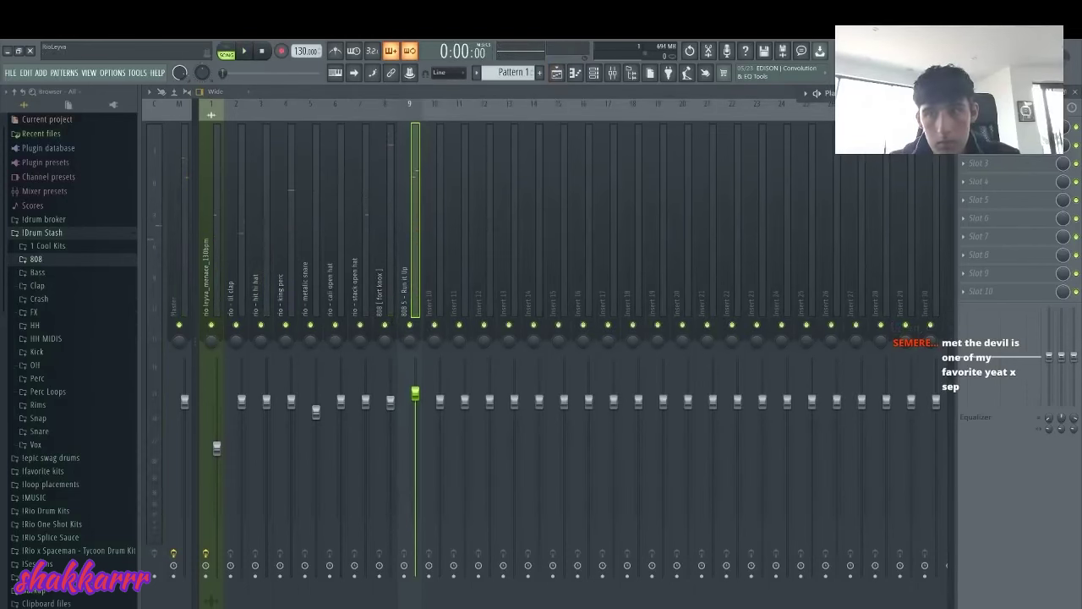
Split Pattern 1 by channel and place the eight resulting patterns at bar 1 on playlist tracks 3 to 10
{"action": "key", "text": "F5"}
{"action": "left_click", "coordinate": [478, 73]}
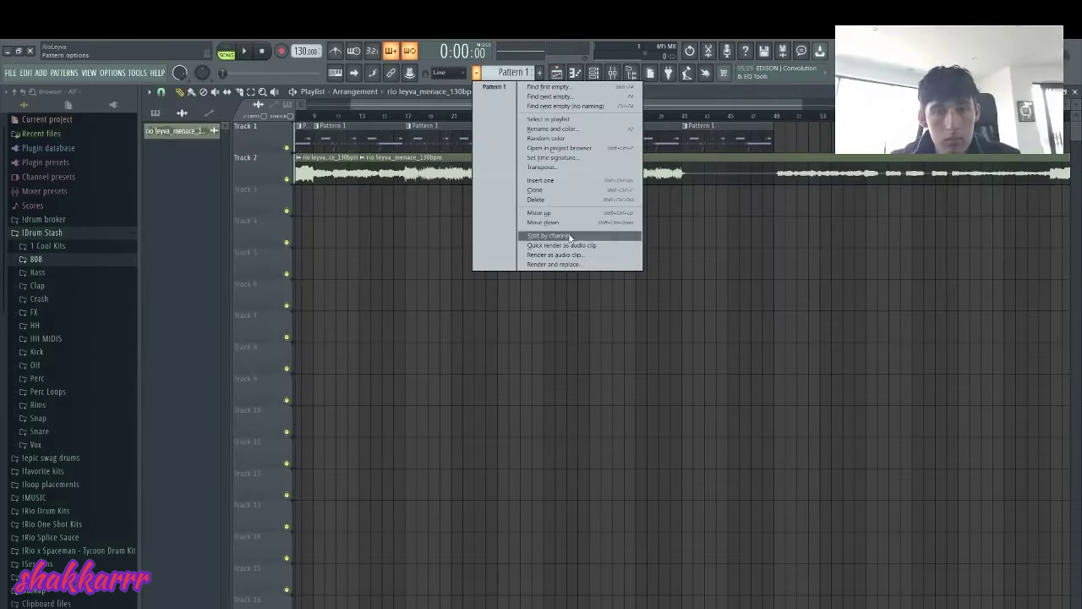
{"action": "left_click", "coordinate": [558, 236]}
{"action": "left_click", "coordinate": [183, 133]}
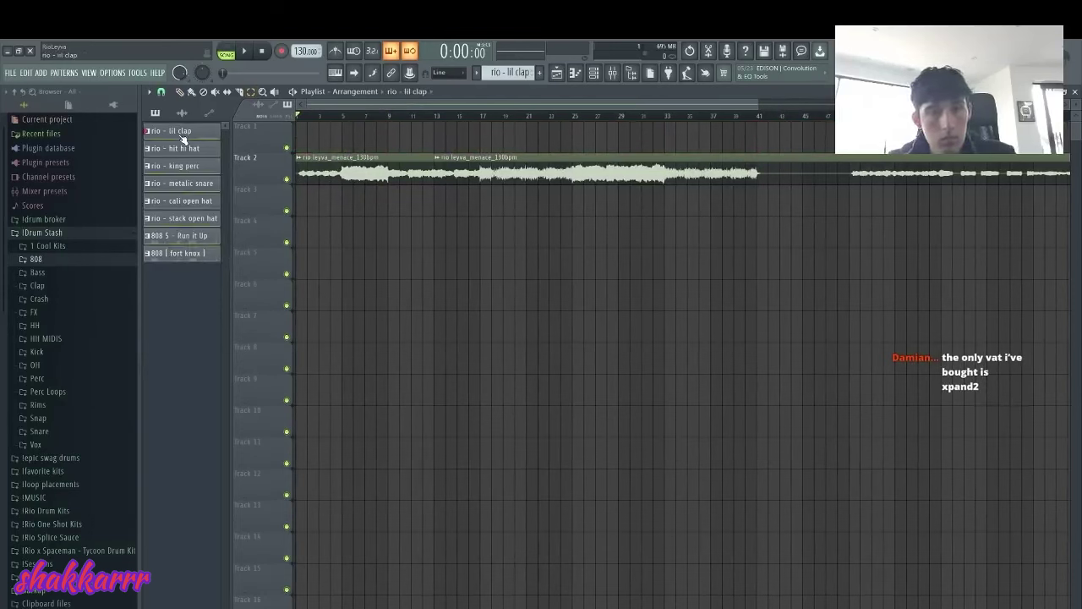
{"action": "left_click_drag", "start_coordinate": [298, 218], "coordinate": [306, 198]}
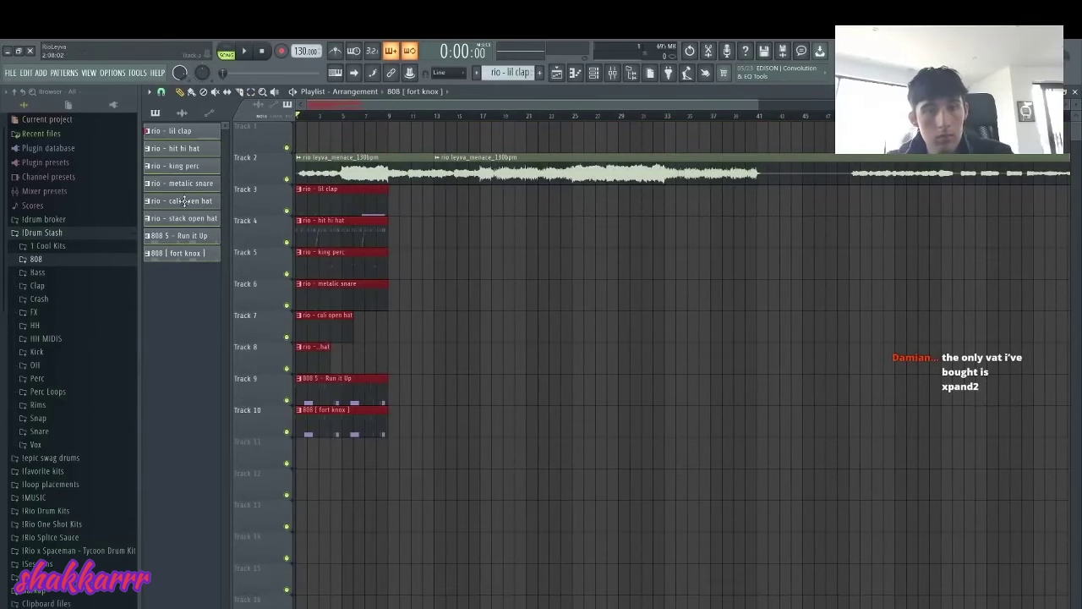
Duplicate the eight clips four times up to bar 41 and delete the first set before bar 9
{"action": "left_click", "coordinate": [163, 94]}
{"action": "left_click", "coordinate": [187, 245]}
{"action": "key", "text": "ctrl+b"}
{"action": "key", "text": "ctrl+b"}
{"action": "key", "text": "ctrl+b"}
{"action": "key", "text": "ctrl+b"}
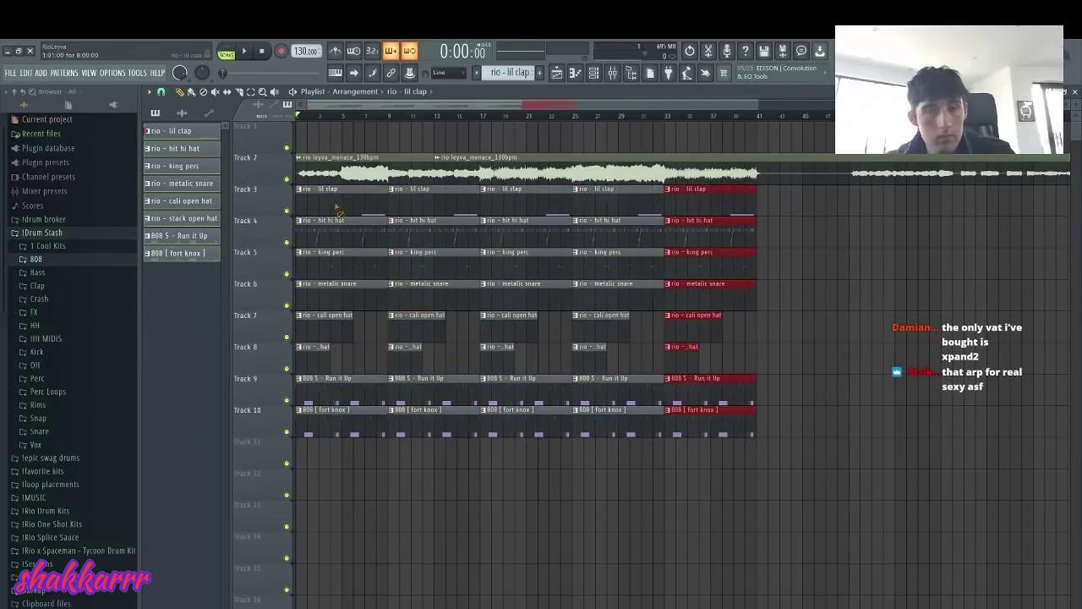
{"action": "left_click_drag", "start_coordinate": [338, 207], "coordinate": [324, 420]}
Create an automation clip for the mix level of the loop track's Fruity parametric EQ 2, keeping the EQ on until bar 9
{"action": "key", "text": "space"}
{"action": "left_click", "coordinate": [614, 73]}
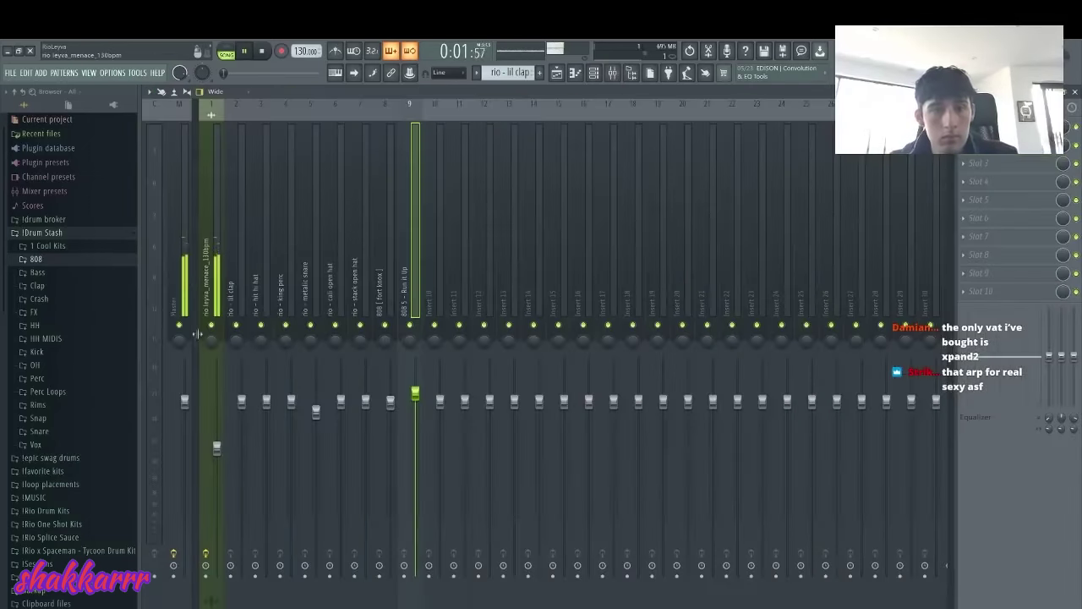
{"action": "right_click", "coordinate": [1063, 303]}
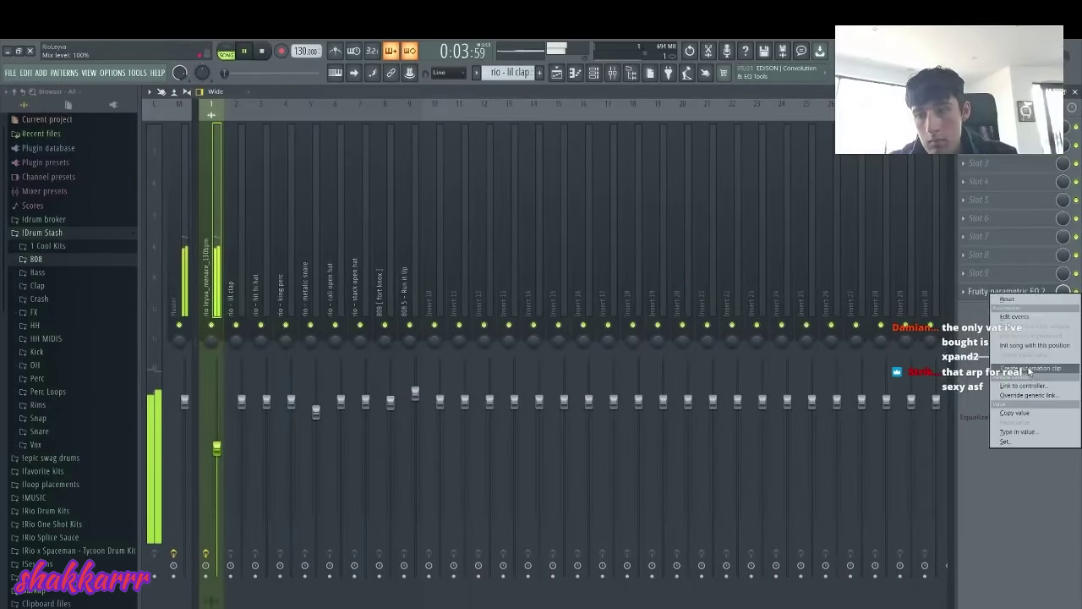
{"action": "left_click", "coordinate": [626, 133]}
{"action": "left_click", "coordinate": [557, 73]}
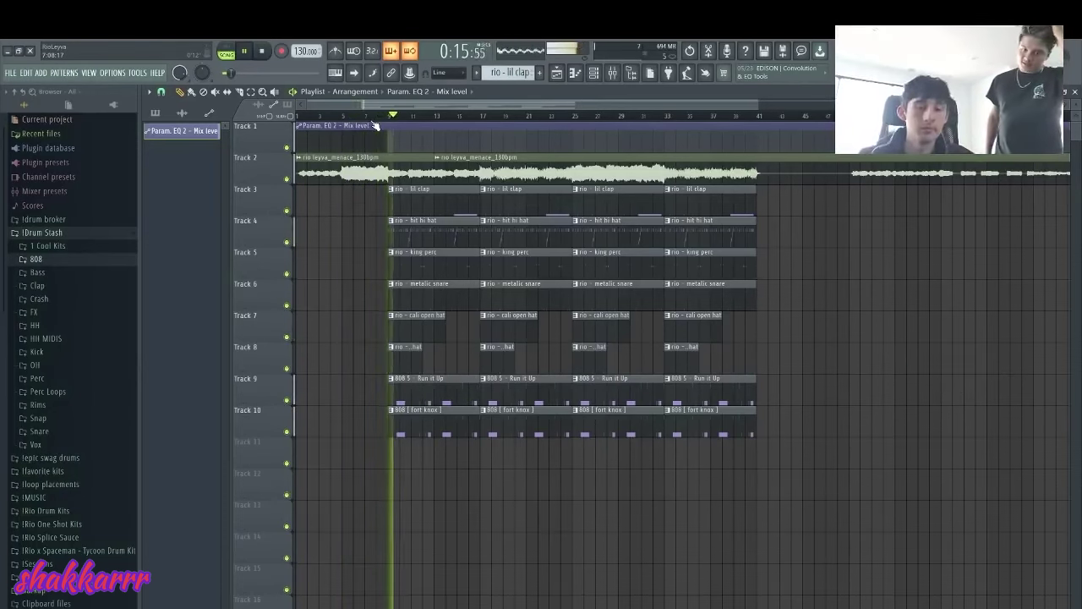
Play from just before bar 9 and lower 808 [ fort knox ] slightly with 808 5 - Run it Up muted
{"action": "key", "text": "space"}
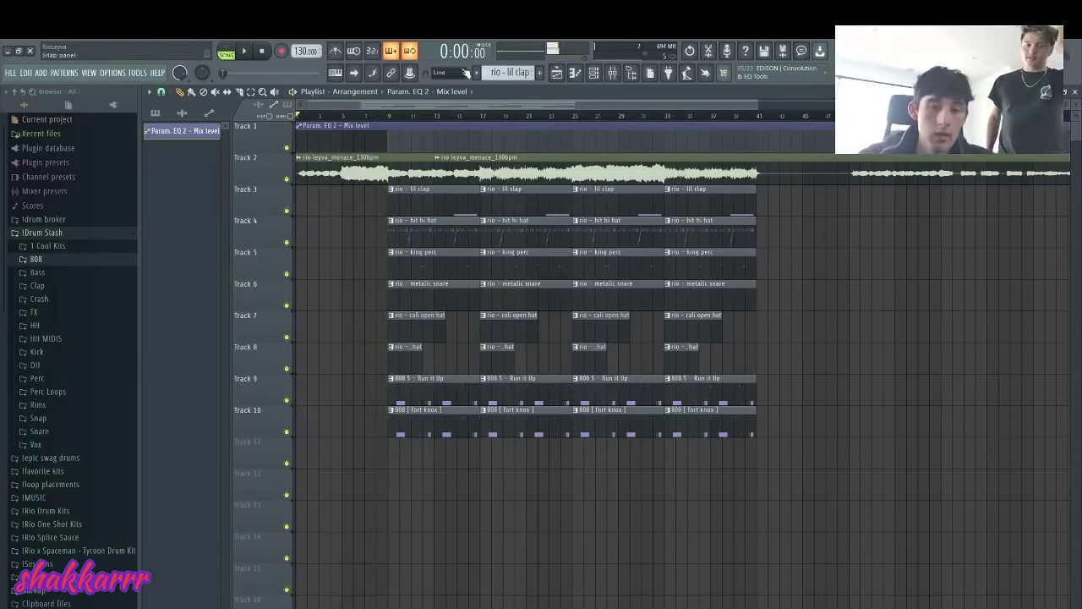
{"action": "left_click", "coordinate": [373, 114]}
{"action": "left_click", "coordinate": [593, 73]}
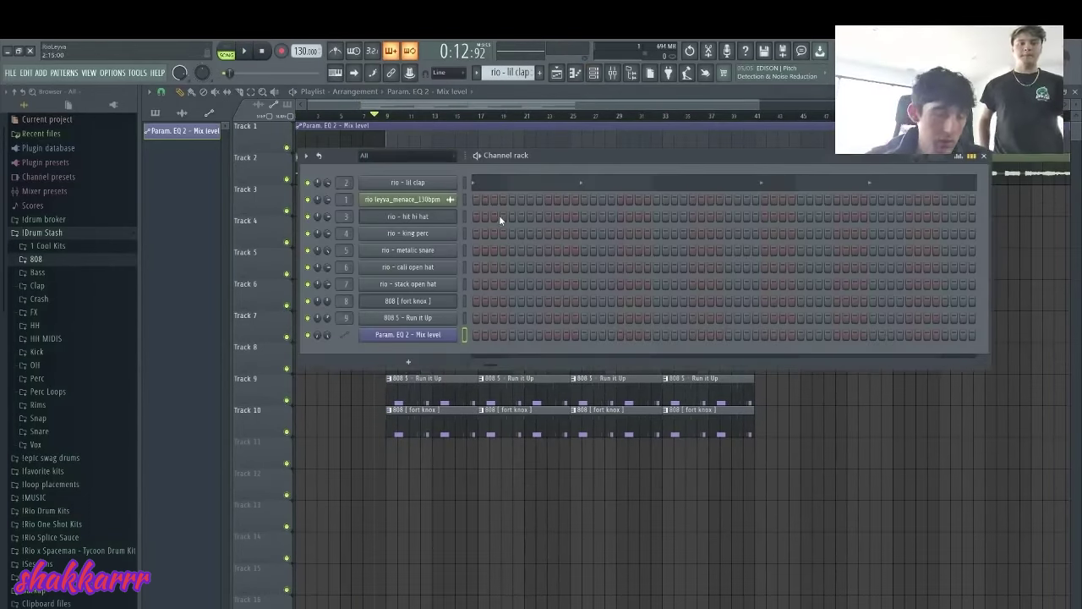
{"action": "key", "text": "space"}
{"action": "key", "text": "F9"}
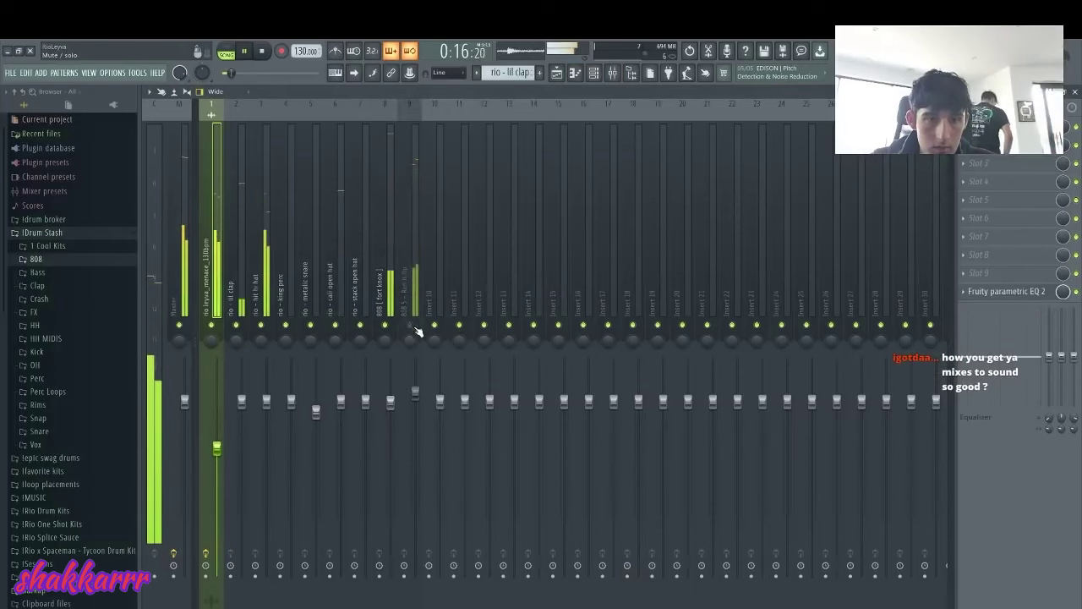
{"action": "left_click", "coordinate": [389, 403]}
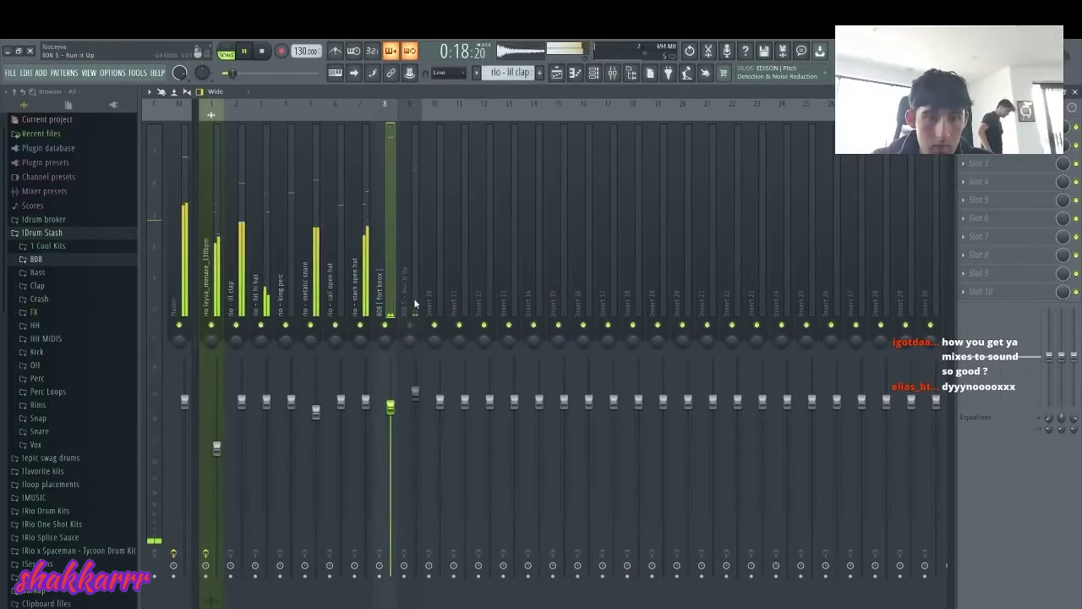
{"action": "left_click", "coordinate": [558, 74]}
Delete the 808 5 - Run it Up clip at bar 9 and trim the first half bar off 808 [ fort knox ] there
{"action": "key", "text": "space"}
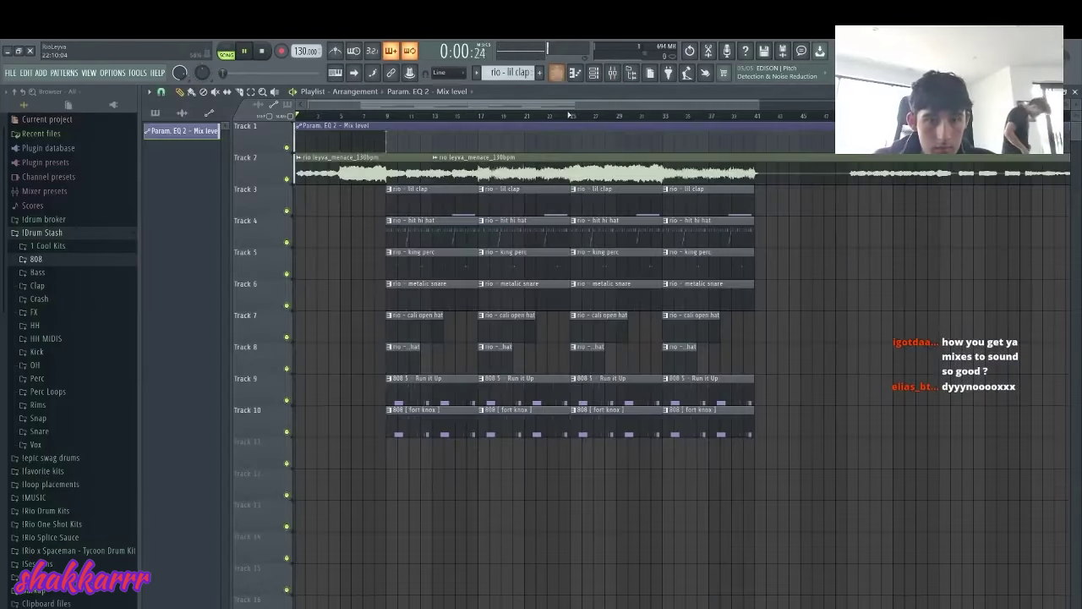
{"action": "left_click_drag", "start_coordinate": [756, 106], "coordinate": [572, 106]}
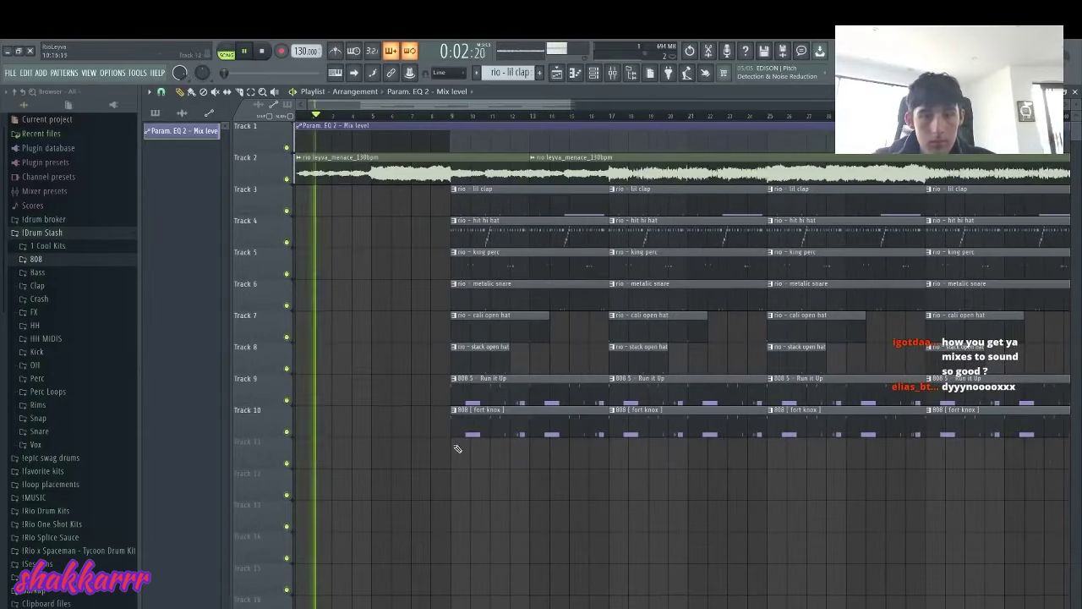
{"action": "right_click", "coordinate": [473, 394]}
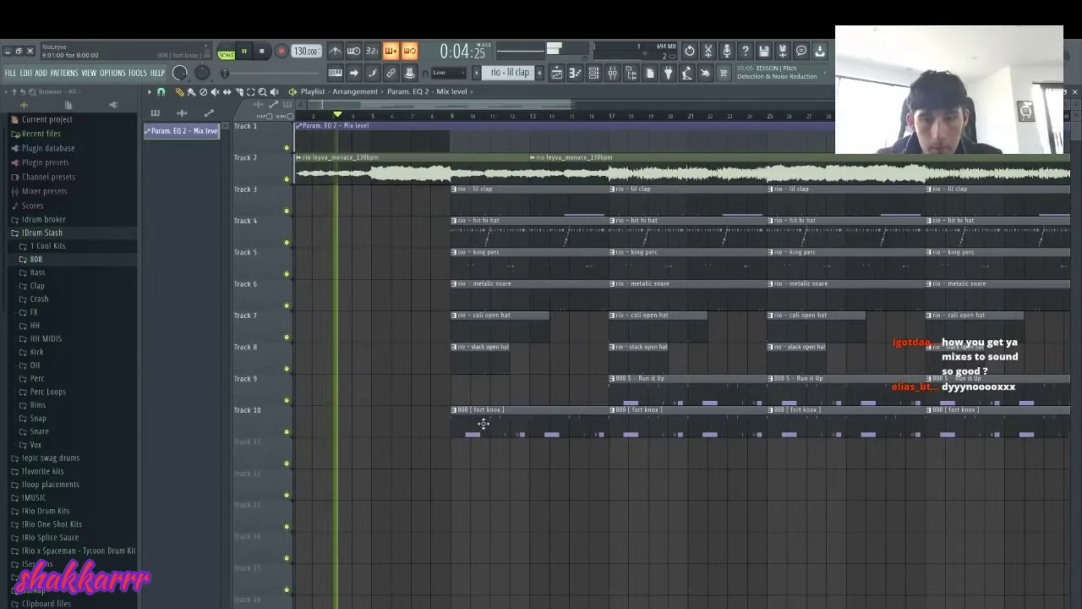
{"action": "left_click", "coordinate": [162, 91]}
{"action": "left_click", "coordinate": [173, 243]}
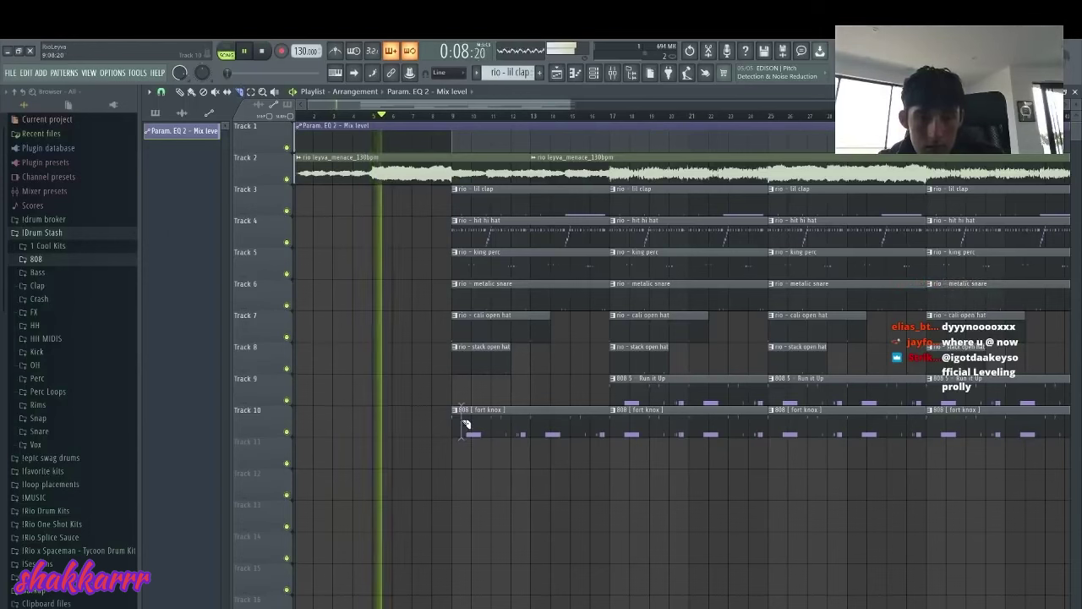
{"action": "left_click_drag", "start_coordinate": [454, 427], "coordinate": [462, 426]}
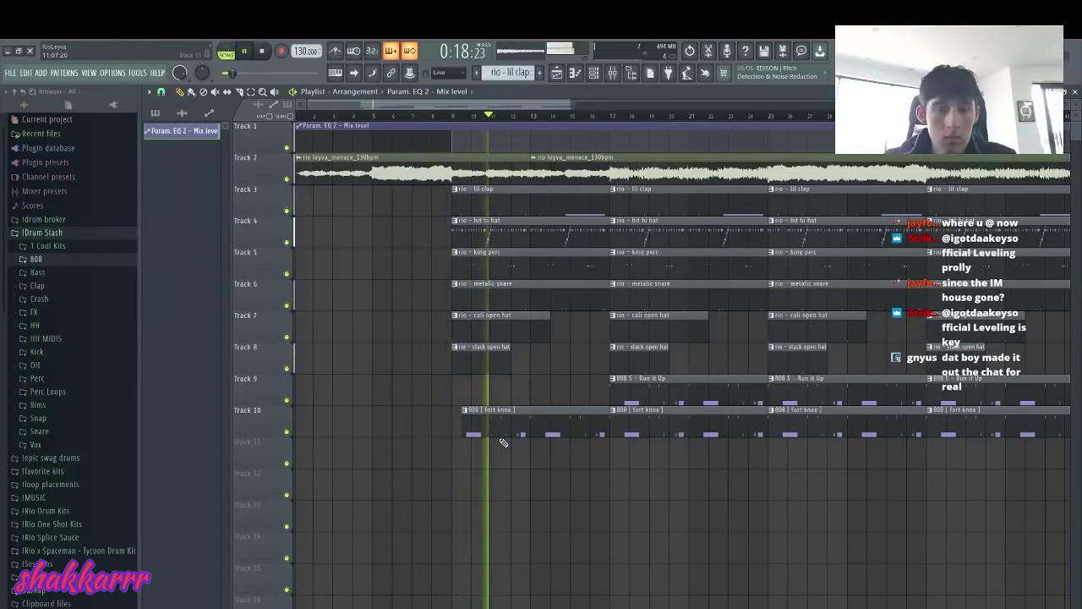
Delete the rio - stack open hat and rio - king perc clips at bar 9 and the 808 [ fort knox ] clip at bar 17
{"action": "right_click", "coordinate": [499, 359]}
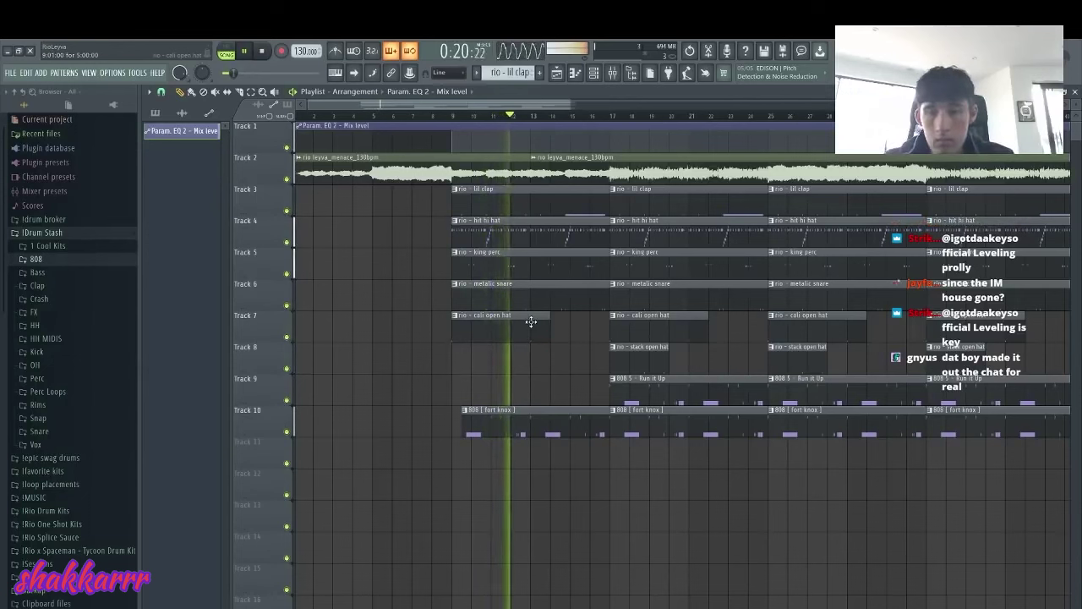
{"action": "right_click", "coordinate": [529, 265]}
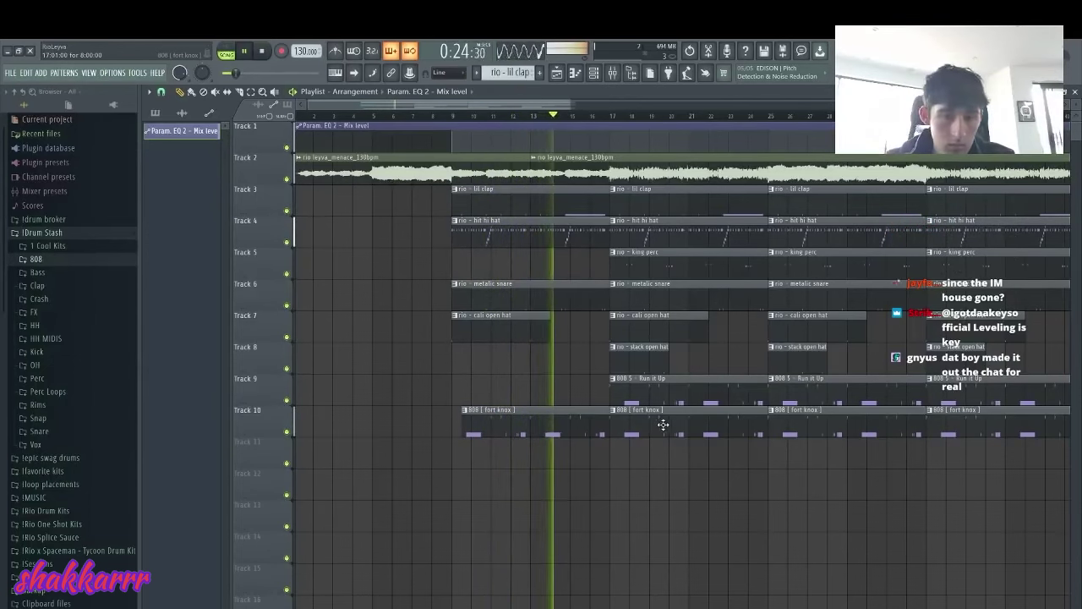
{"action": "right_click", "coordinate": [658, 428]}
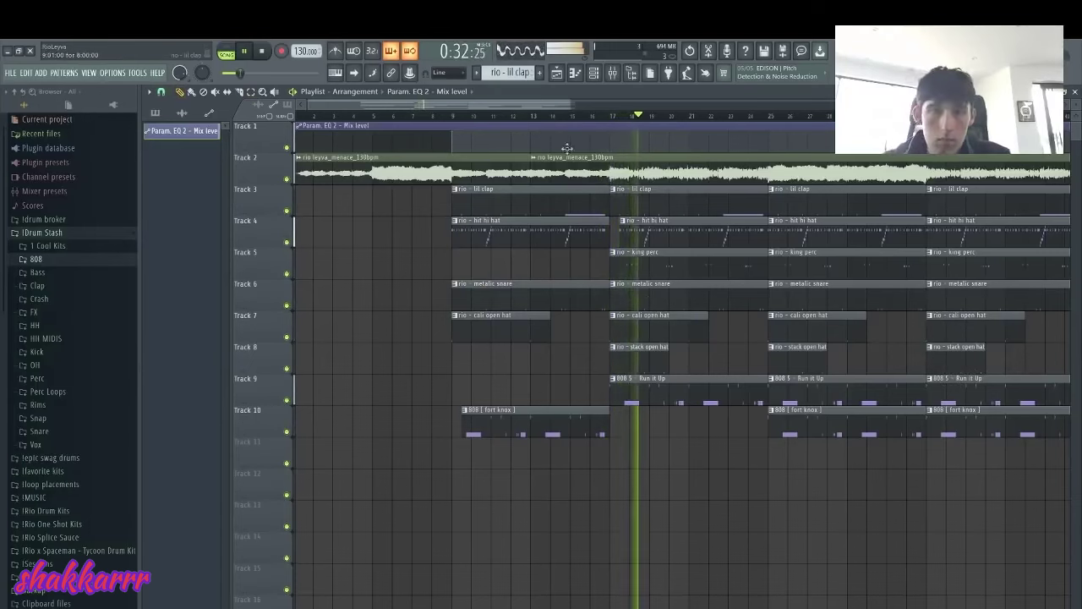
Delete both 808 clips at bar 25 and the leftover loop audio after bar 41
{"action": "left_click_drag", "start_coordinate": [575, 104], "coordinate": [662, 118]}
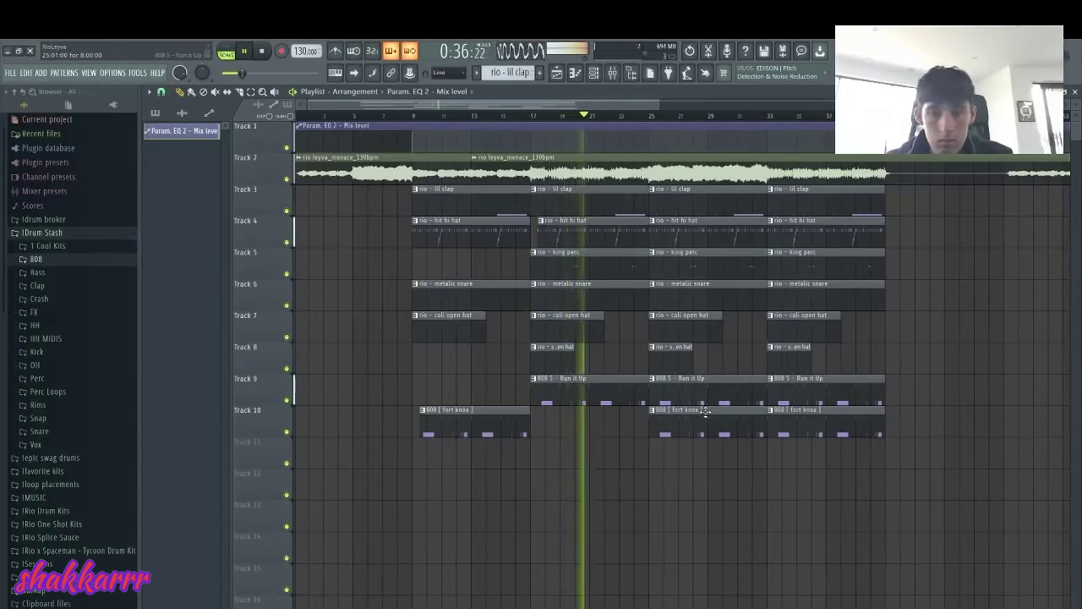
{"action": "right_click", "coordinate": [692, 394]}
{"action": "right_click", "coordinate": [691, 423]}
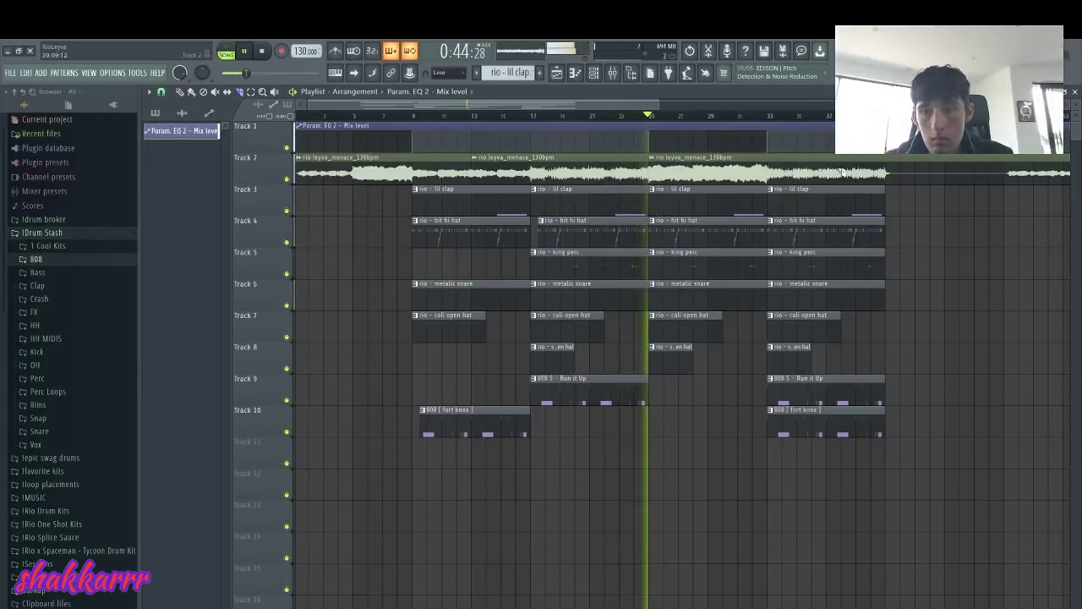
{"action": "right_click", "coordinate": [903, 175]}
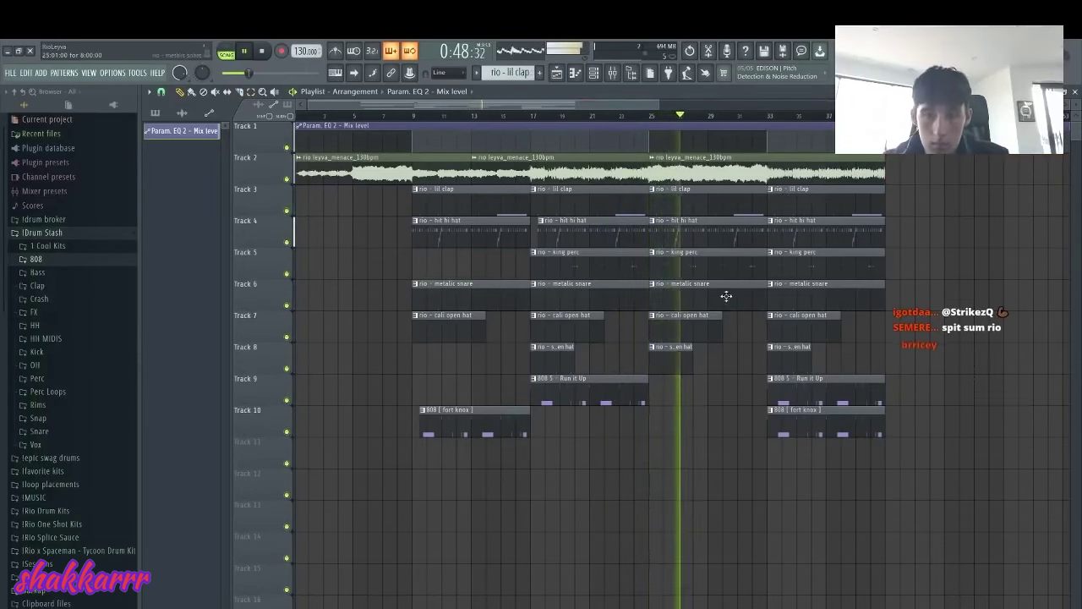
Cut away the first two bars of the rio - hit hi hat clip at bar 33
{"action": "left_click", "coordinate": [796, 232]}
{"action": "left_click", "coordinate": [788, 233], "text": "ctrl"}
{"action": "key", "text": "Delete"}
{"action": "left_click", "coordinate": [800, 233]}
{"action": "left_click", "coordinate": [796, 235], "text": "ctrl"}
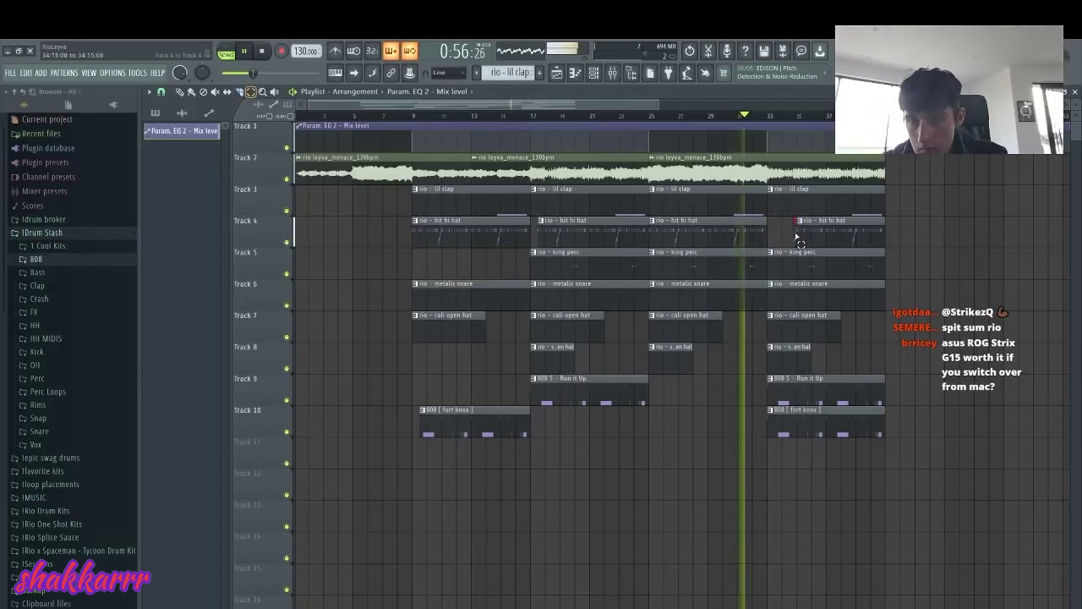
{"action": "key", "text": "Delete"}
Delete the 808 5 - Run it Up clip at bar 33, trim the last hi-hat clip's final two bars, and stop playback
{"action": "left_click", "coordinate": [798, 393], "text": "ctrl"}
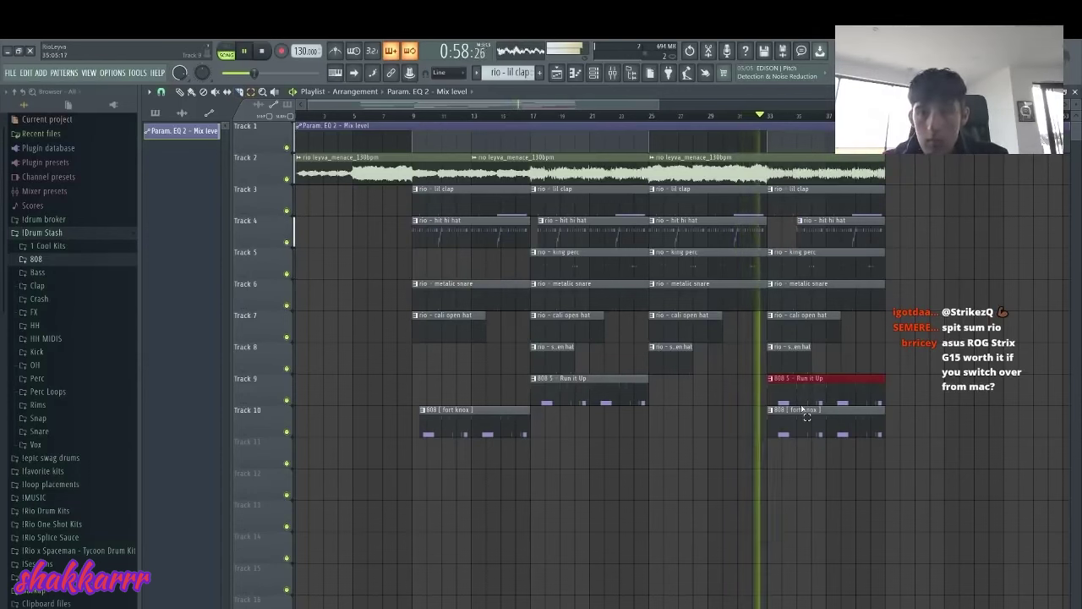
{"action": "key", "text": "Delete"}
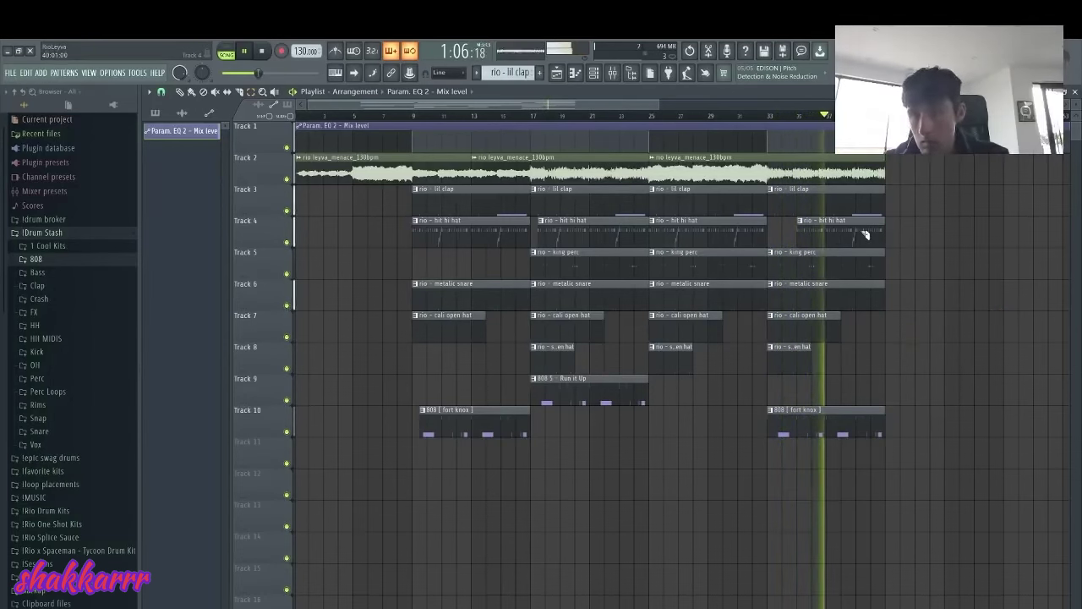
{"action": "key", "text": "space"}
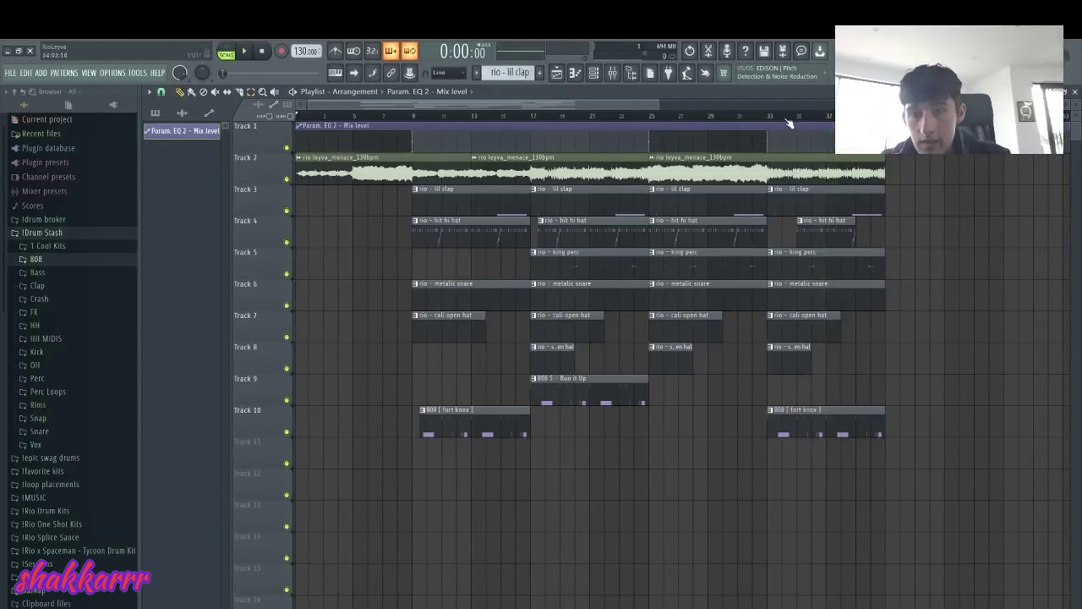
Duplicate the entire arrangement so that a second copy of all clips follows from bar 41
{"action": "key", "text": "space"}
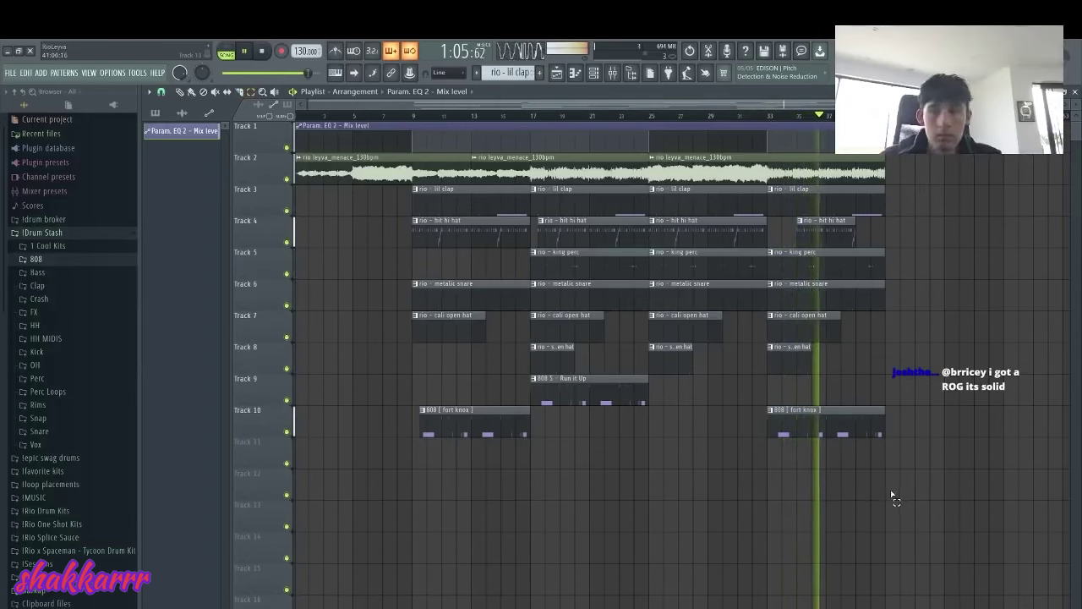
{"action": "key", "text": "ctrl+a"}
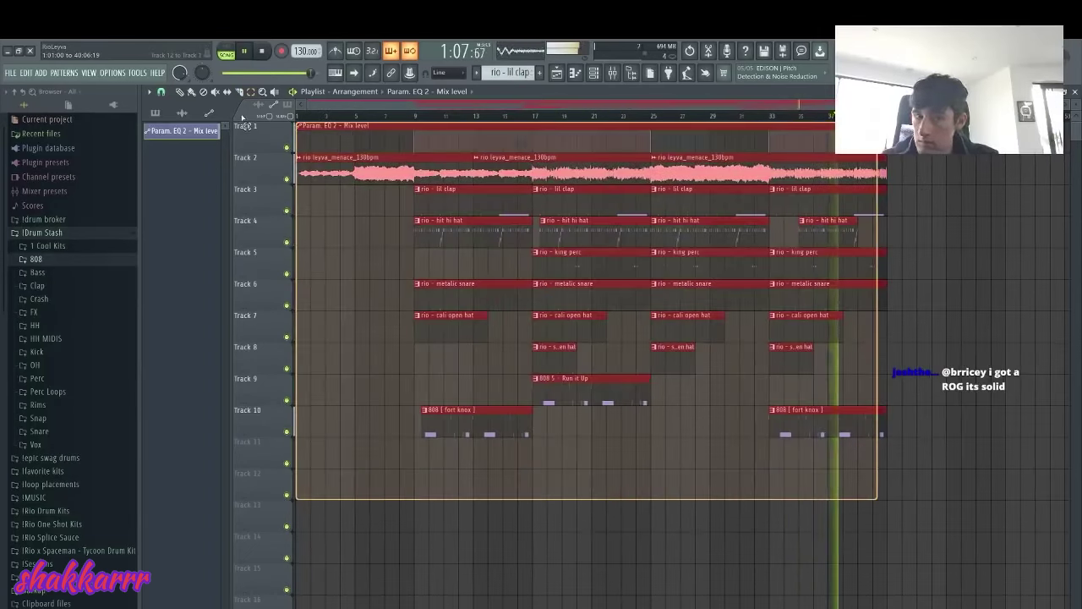
{"action": "key", "text": "ctrl+b"}
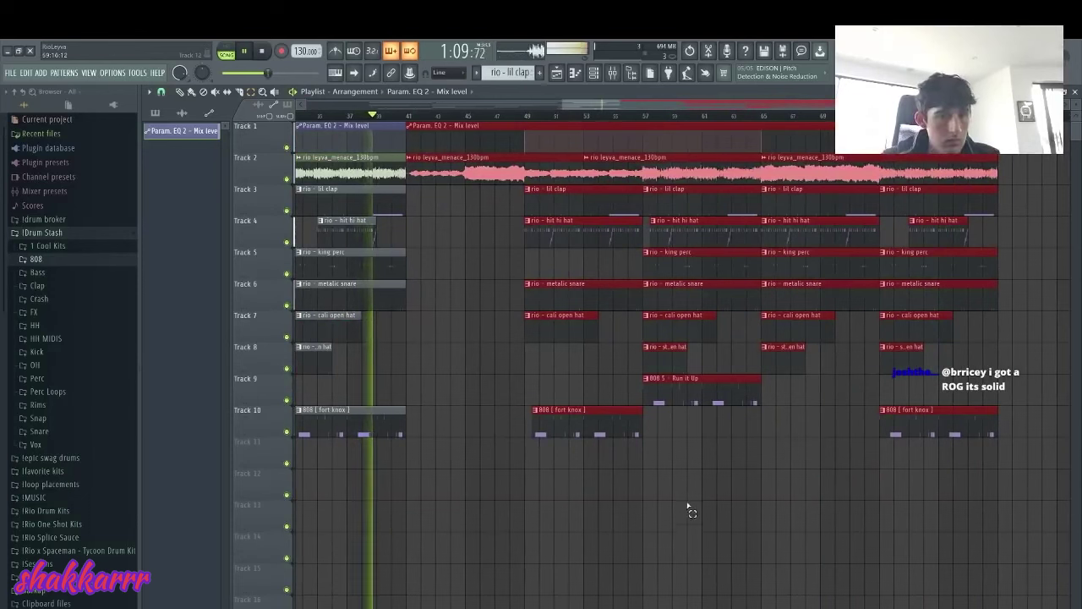
{"action": "left_click", "coordinate": [676, 507]}
{"action": "left_click", "coordinate": [428, 322]}
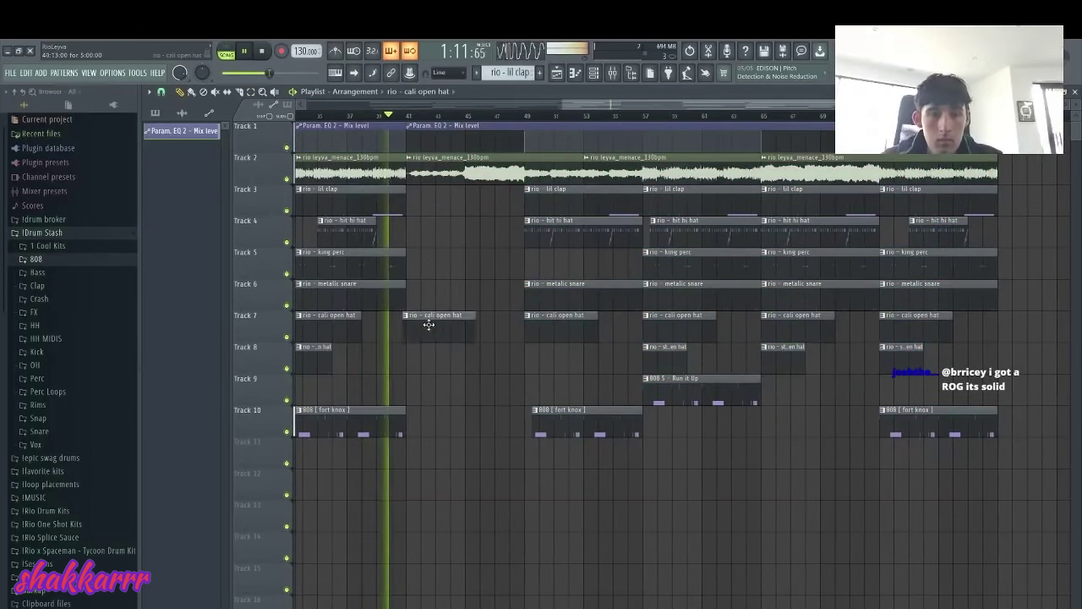
{"action": "left_click", "coordinate": [457, 323]}
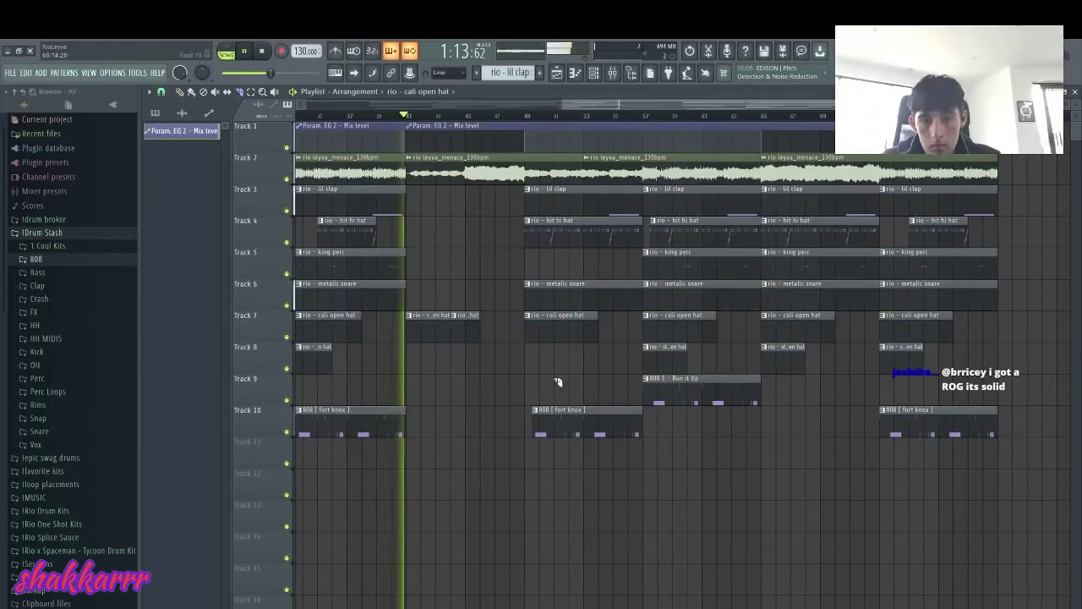
{"action": "right_click", "coordinate": [469, 331]}
{"action": "left_click_drag", "start_coordinate": [996, 499], "coordinate": [449, 54]}
{"action": "left_click", "coordinate": [445, 318], "text": "ctrl"}
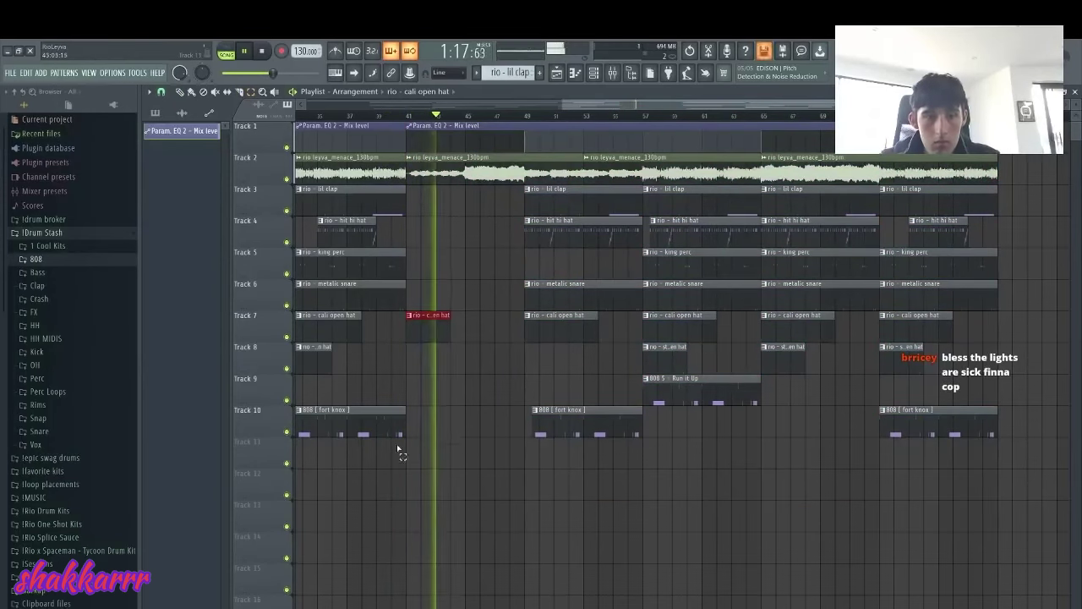
{"action": "key", "text": "Delete"}
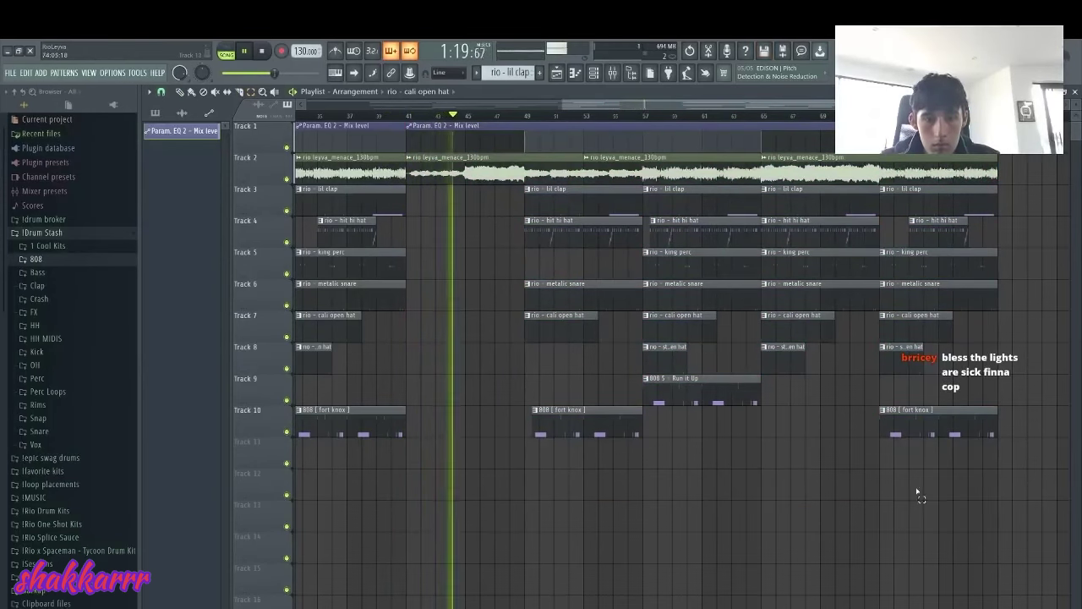
{"action": "left_click_drag", "start_coordinate": [996, 499], "coordinate": [469, 120]}
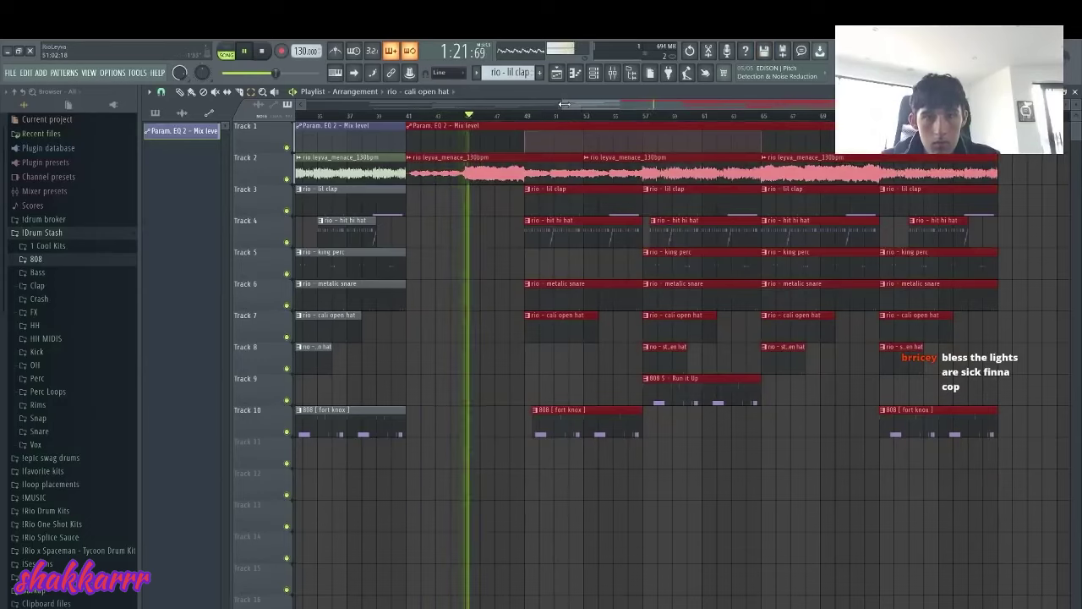
{"action": "left_click_drag", "start_coordinate": [565, 105], "coordinate": [525, 106]}
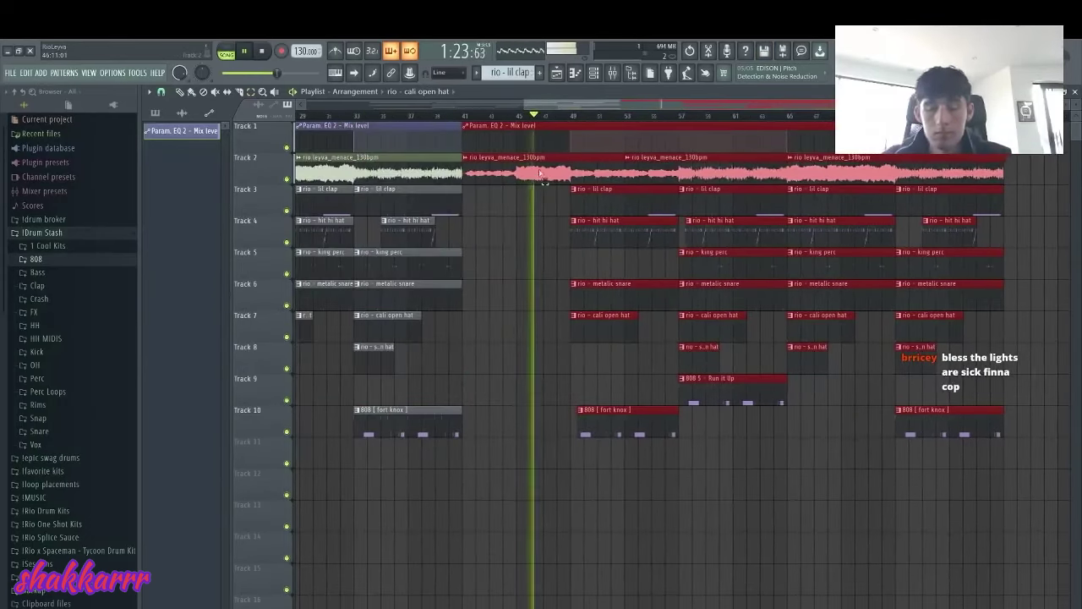
{"action": "key", "text": "space"}
{"action": "left_click", "coordinate": [739, 433]}
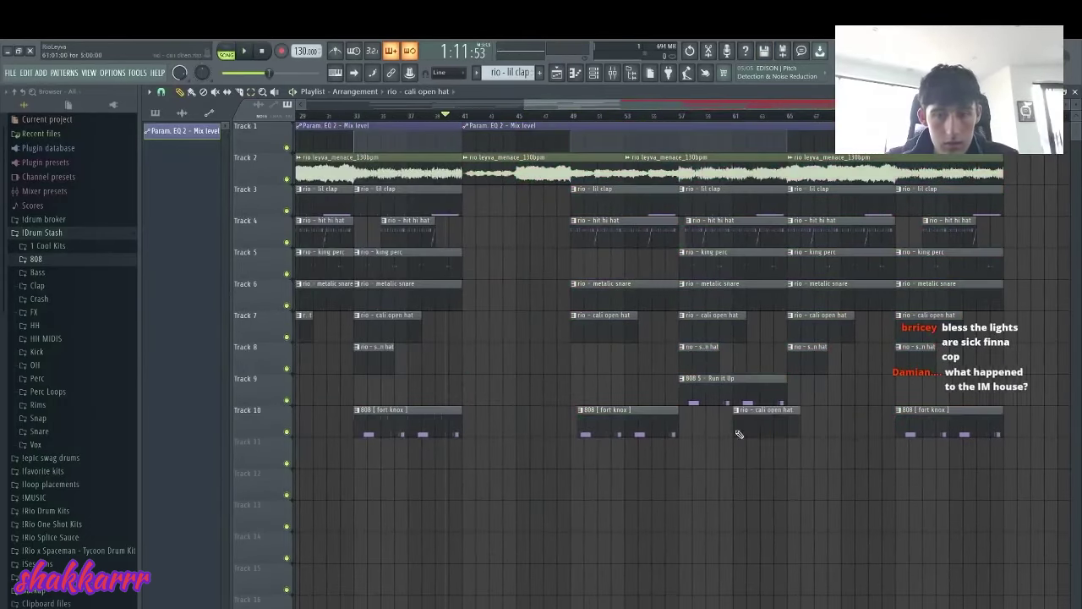
{"action": "right_click", "coordinate": [739, 433]}
{"action": "left_click_drag", "start_coordinate": [716, 394], "coordinate": [502, 389]}
{"action": "key", "text": "space"}
{"action": "key", "text": "c"}
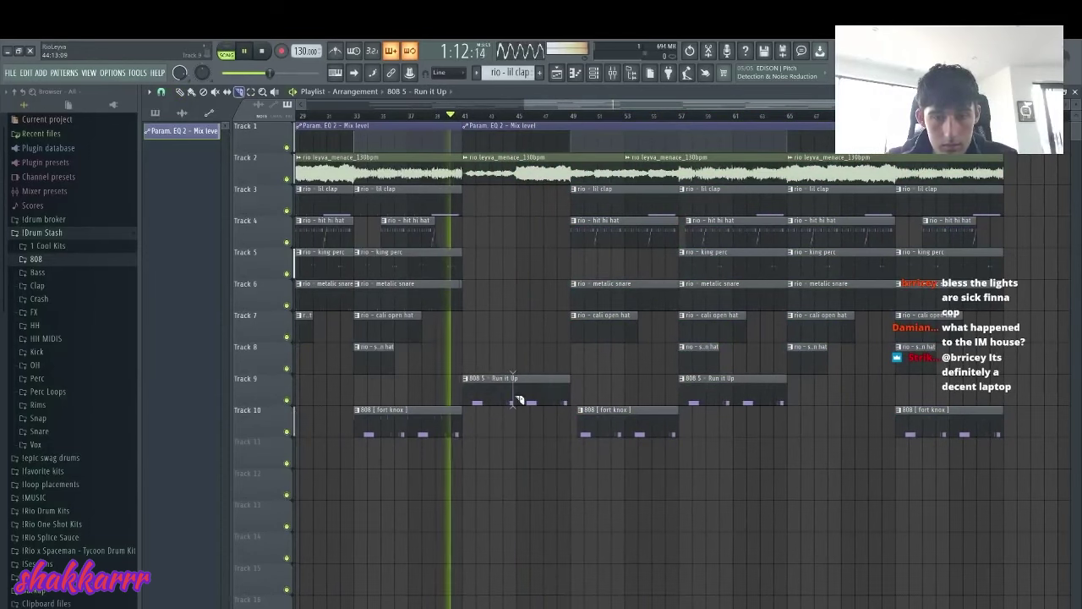
{"action": "left_click", "coordinate": [517, 398]}
{"action": "key", "text": "e"}
{"action": "left_click", "coordinate": [525, 394]}
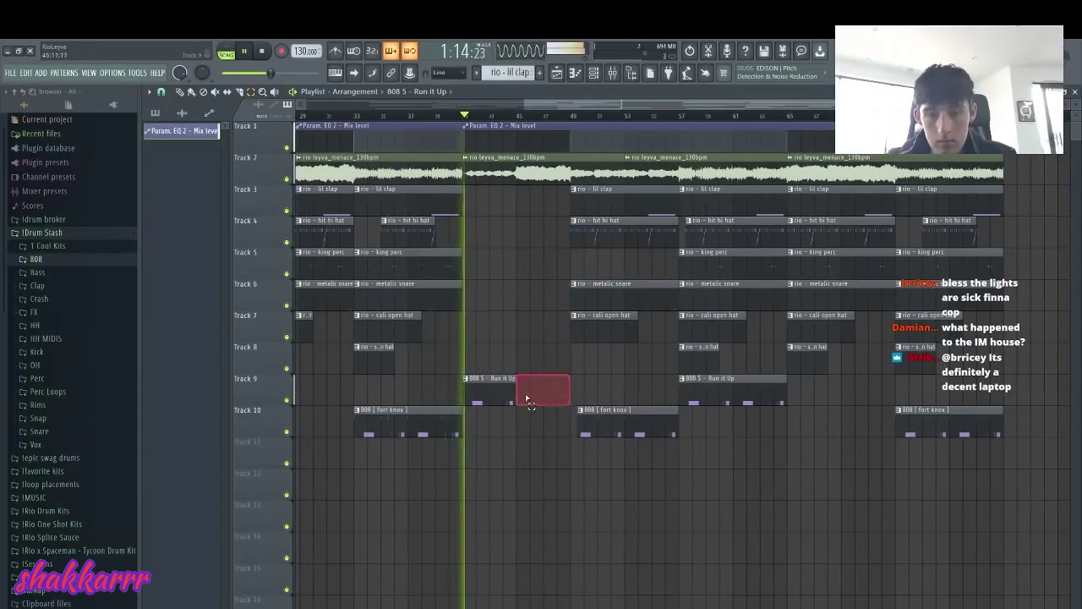
{"action": "key", "text": "Delete"}
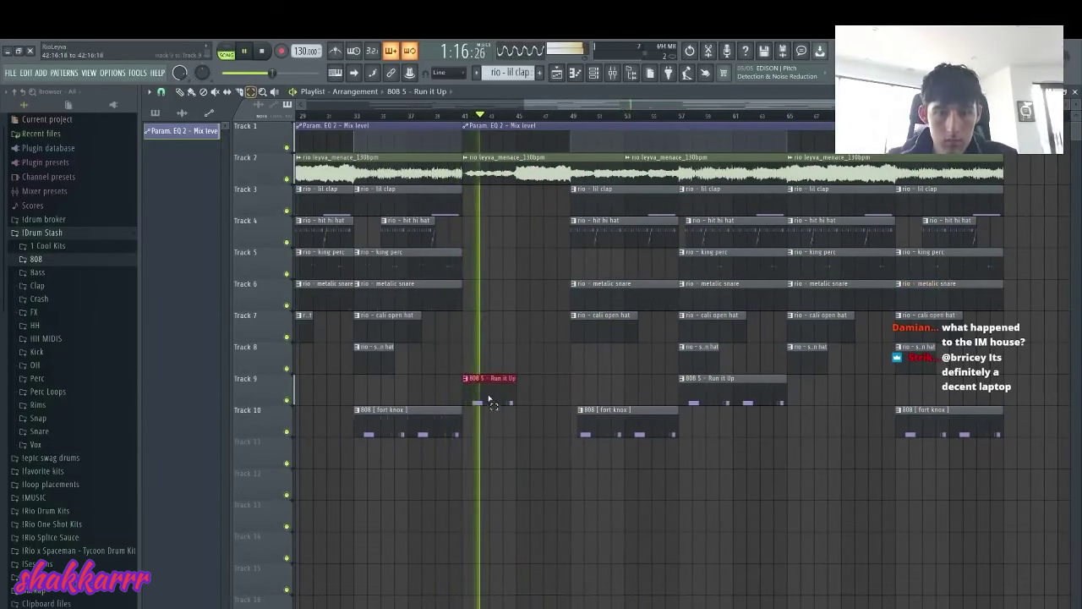
Duplicate all clips from bar 41 onward so that another full copy of the section starts at bar 81
{"action": "left_click_drag", "start_coordinate": [1004, 468], "coordinate": [489, 135]}
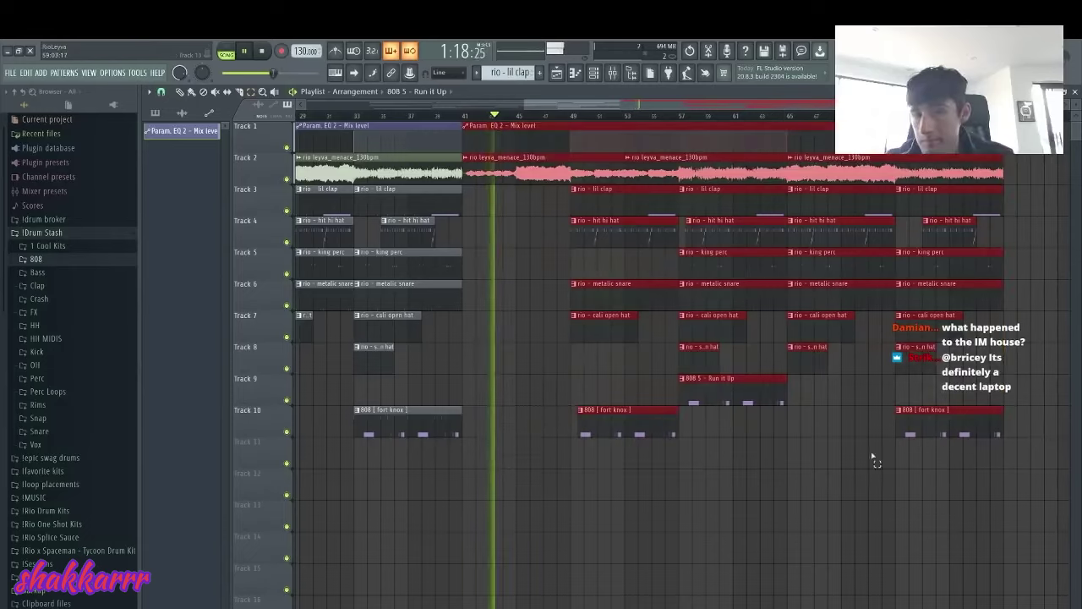
{"action": "key", "text": "ctrl+b"}
{"action": "left_click", "coordinate": [891, 499]}
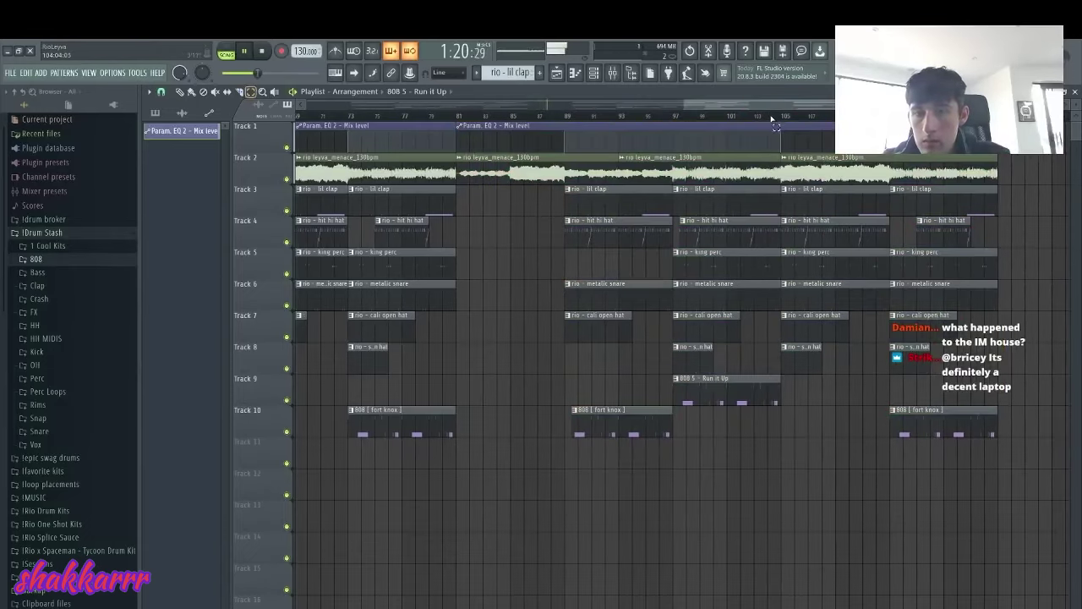
Render bars 105 to 121 from the master mixer track into an audio clip on Track 11
{"action": "left_click_drag", "start_coordinate": [785, 122], "coordinate": [998, 121]}
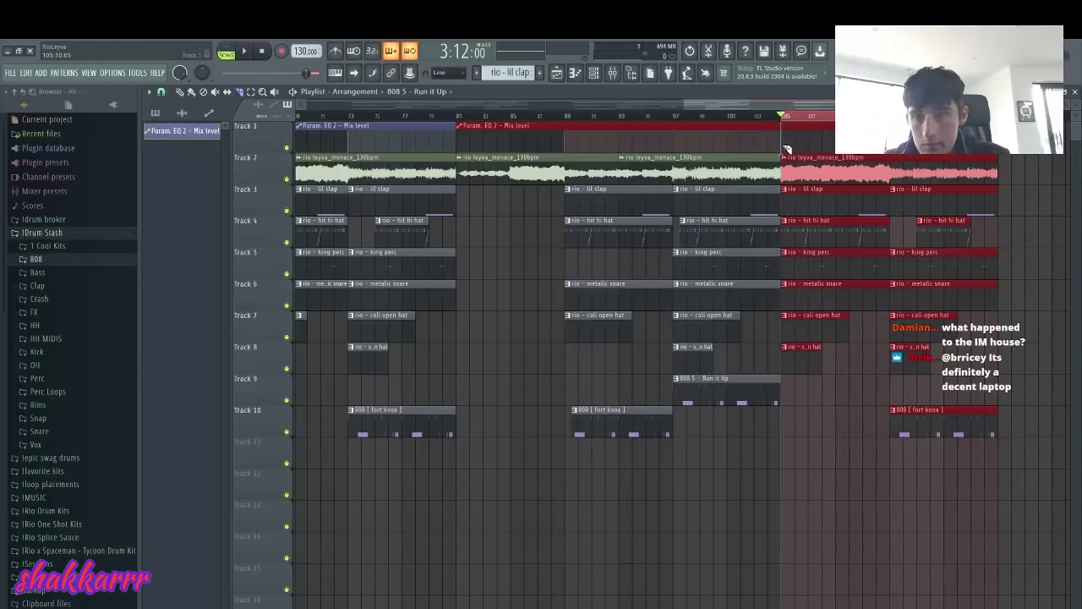
{"action": "left_click", "coordinate": [612, 72]}
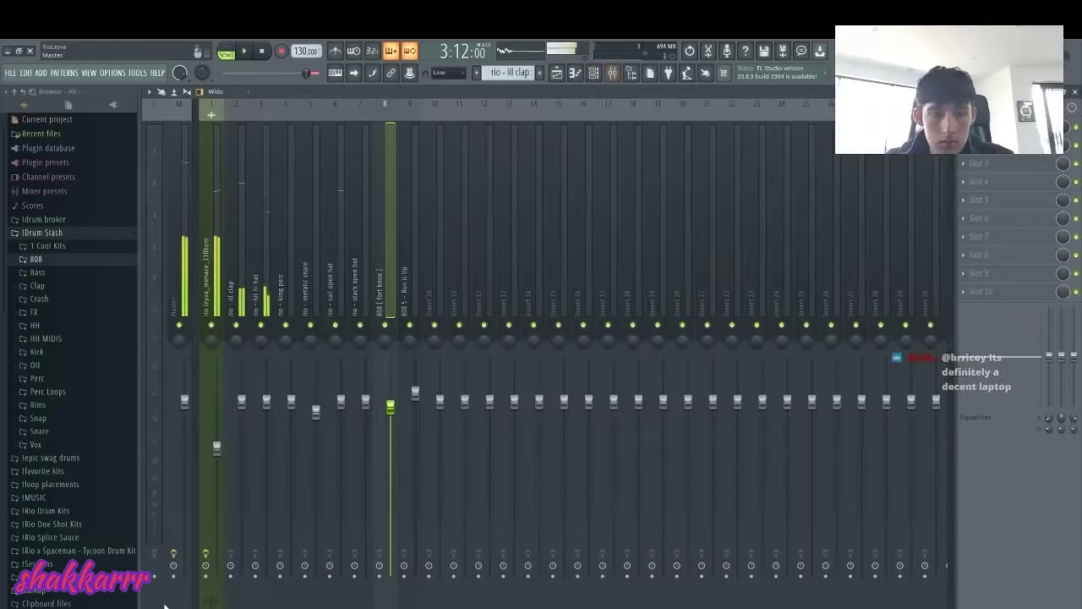
{"action": "left_click", "coordinate": [175, 577]}
{"action": "key", "text": "alt+r"}
{"action": "left_click_drag", "start_coordinate": [622, 435], "coordinate": [632, 442]}
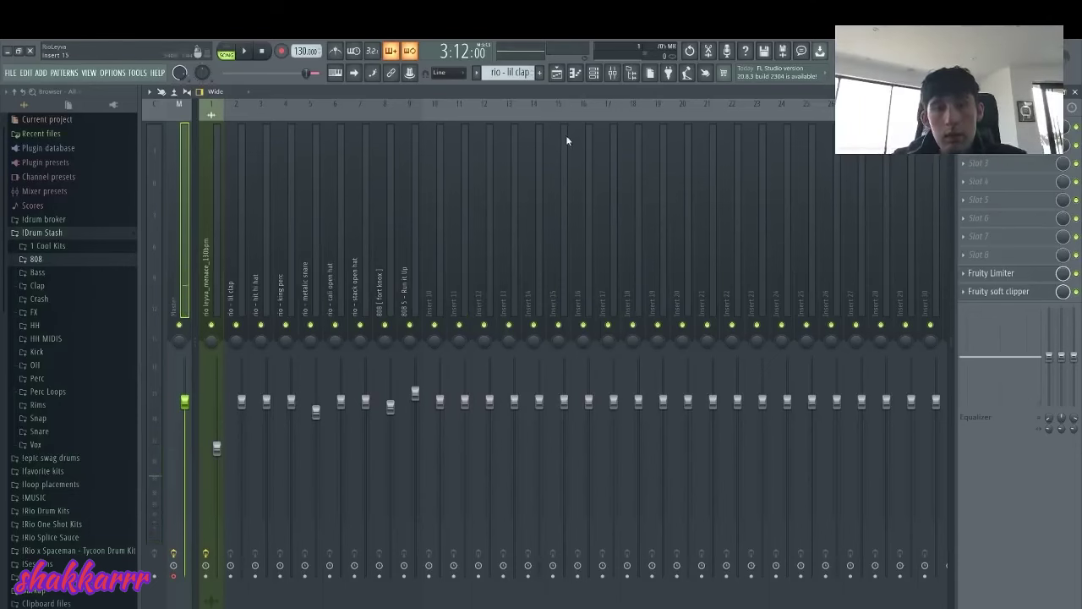
{"action": "key", "text": "F5"}
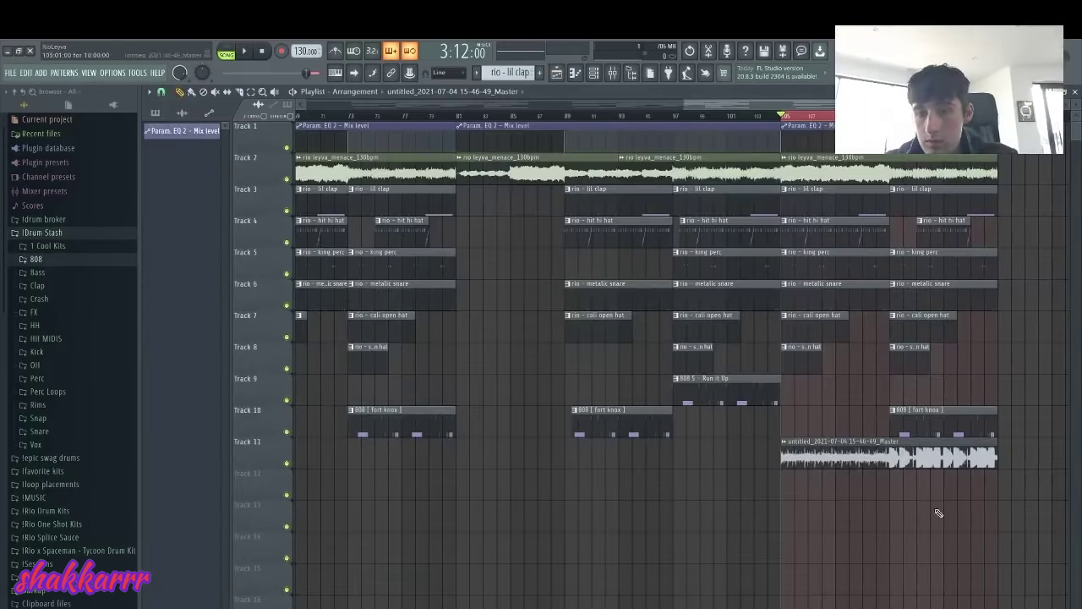
Delete the original clips from bar 105 onward, including the last 808 [ fort knox ] clip, keeping only the rendered audio
{"action": "left_click_drag", "start_coordinate": [998, 396], "coordinate": [814, 115]}
{"action": "key", "text": "Delete"}
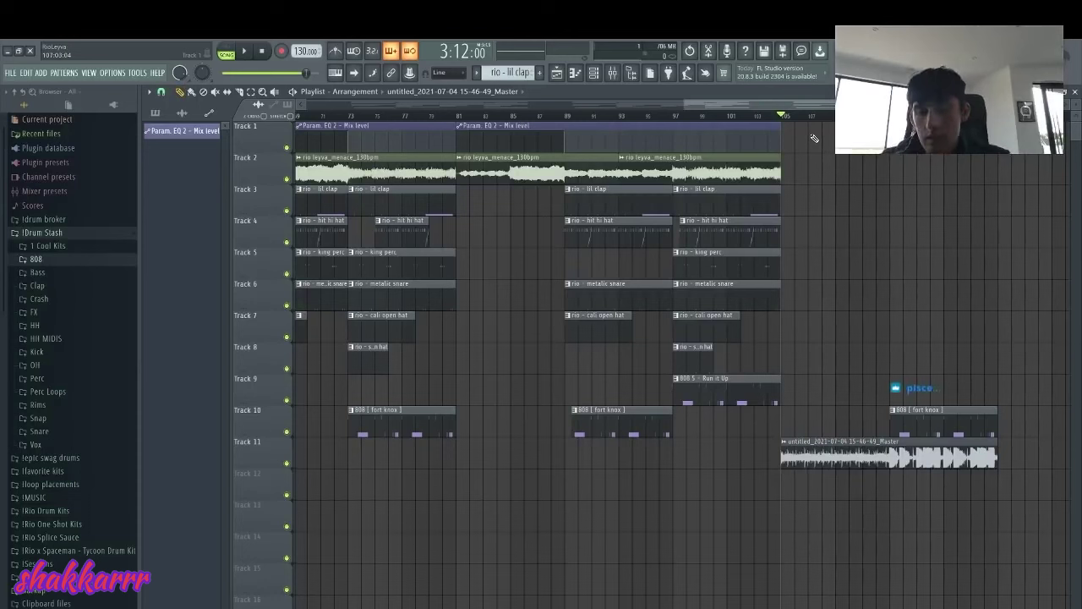
{"action": "right_click", "coordinate": [950, 414]}
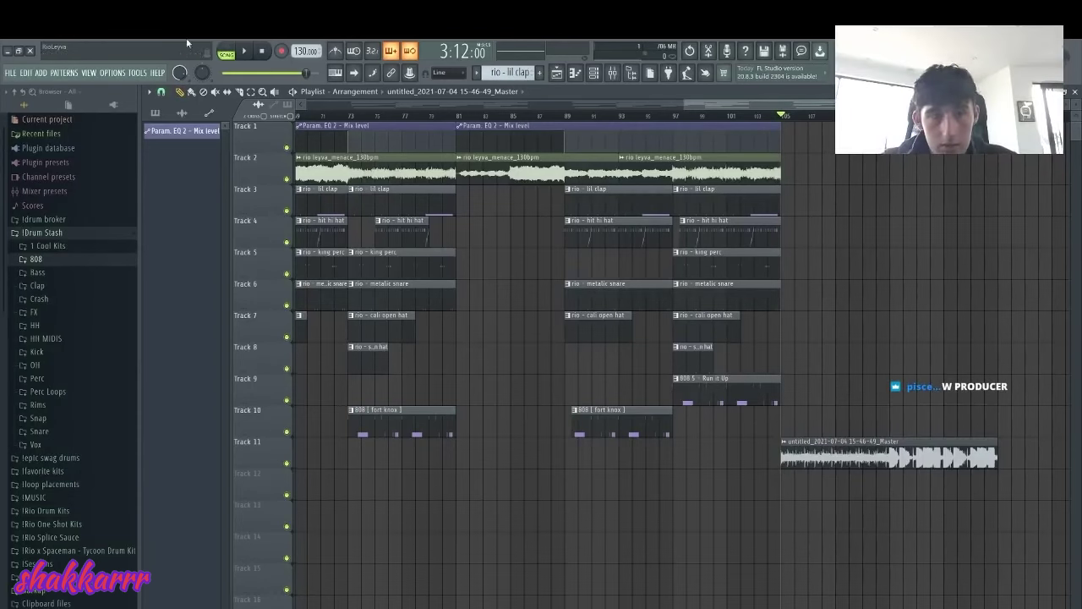
Stretch the rendered master clip to about bar 123, set its mode to Stretch, lower its pitch, and play it from bar 105
{"action": "left_click_drag", "start_coordinate": [996, 443], "coordinate": [1030, 446]}
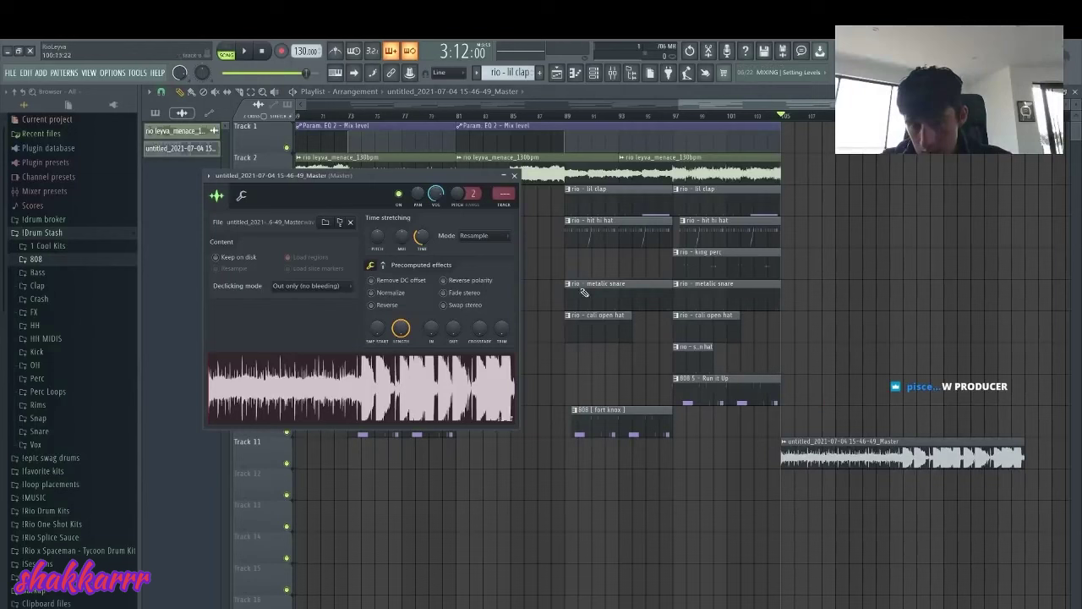
{"action": "left_click", "coordinate": [483, 235]}
{"action": "left_click", "coordinate": [478, 267]}
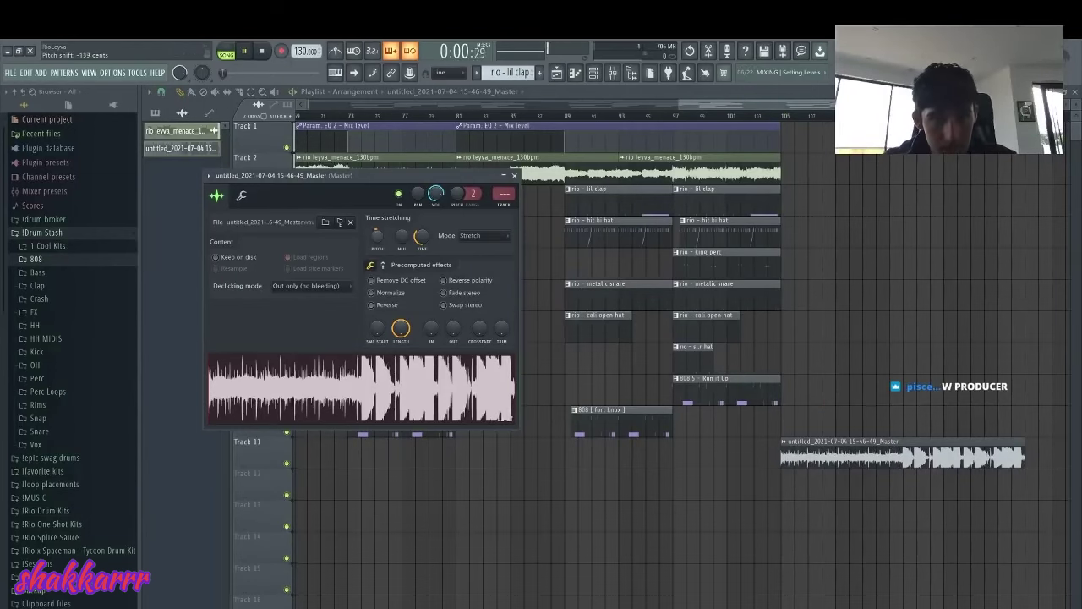
{"action": "left_click", "coordinate": [784, 118]}
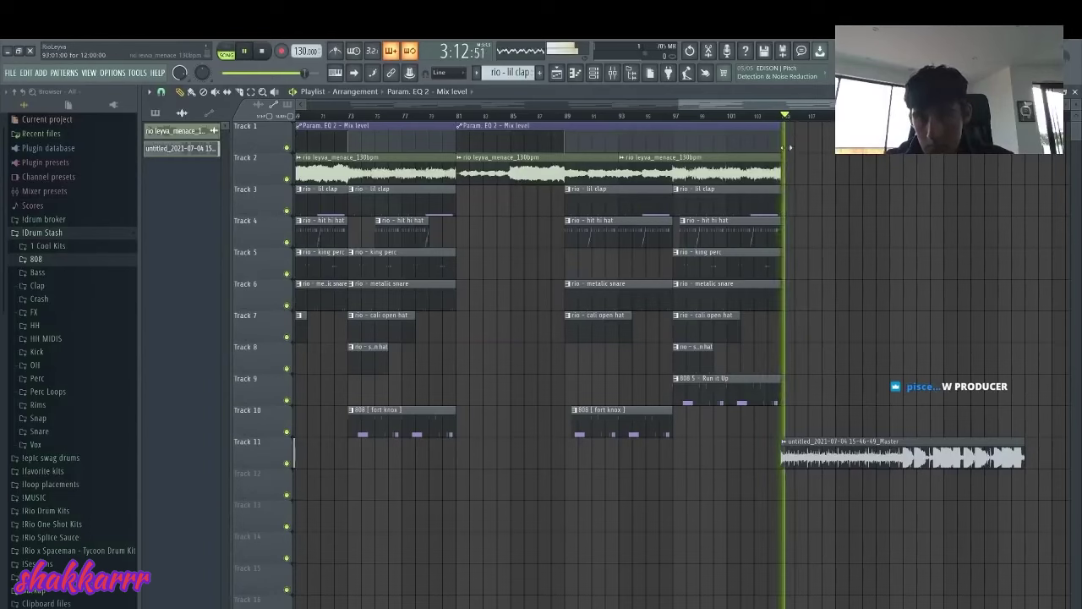
Link the rendered master clip's channel to mixer insert 18 and return to the playlist
{"action": "left_click", "coordinate": [597, 75]}
{"action": "left_click", "coordinate": [618, 75]}
{"action": "left_click", "coordinate": [629, 159]}
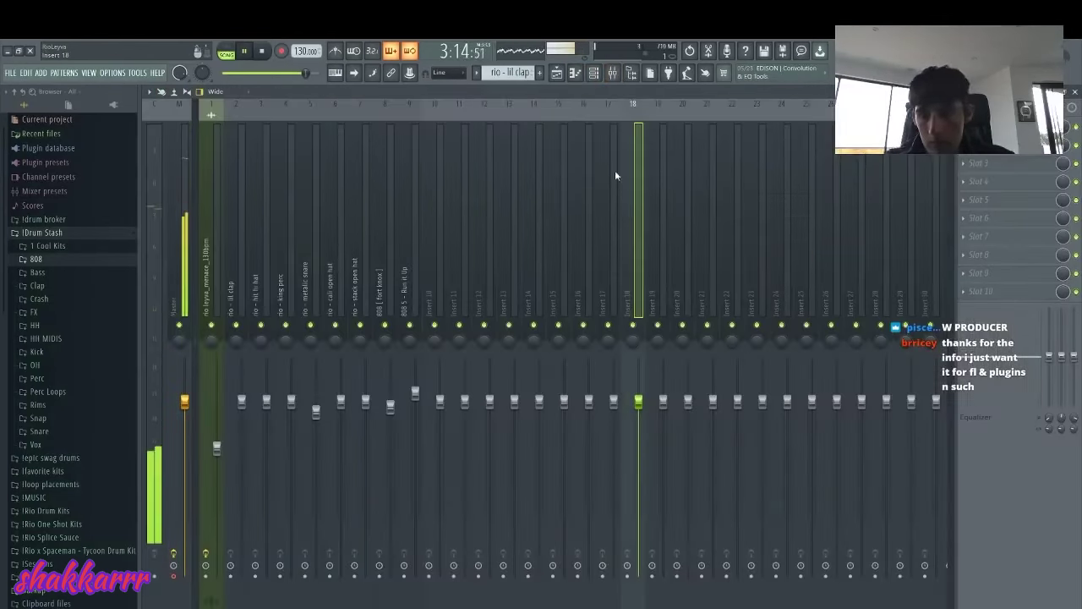
{"action": "key", "text": "ctrl+l"}
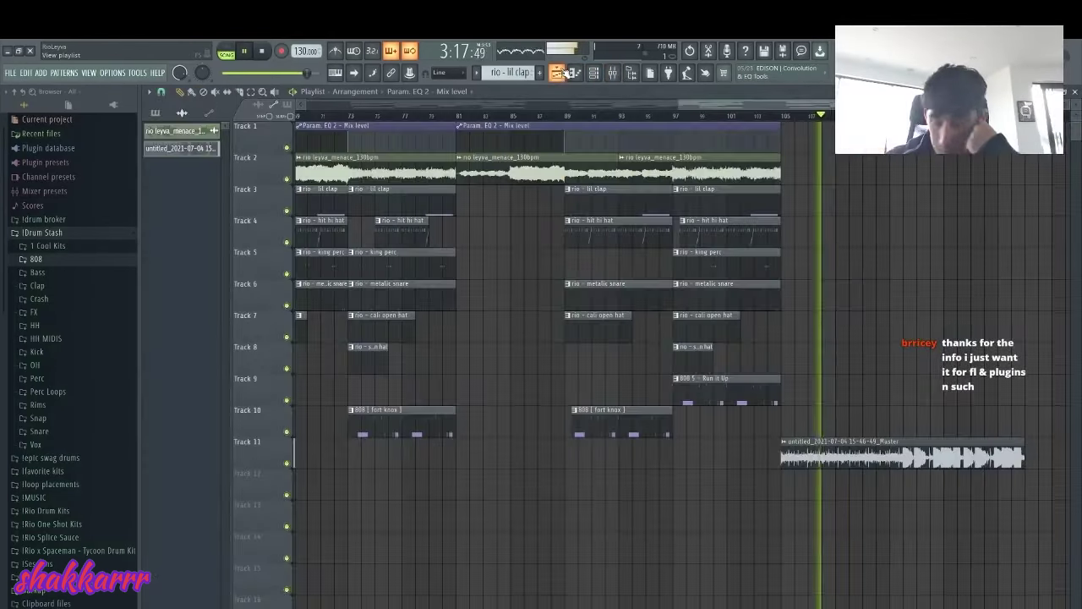
{"action": "left_click", "coordinate": [583, 73]}
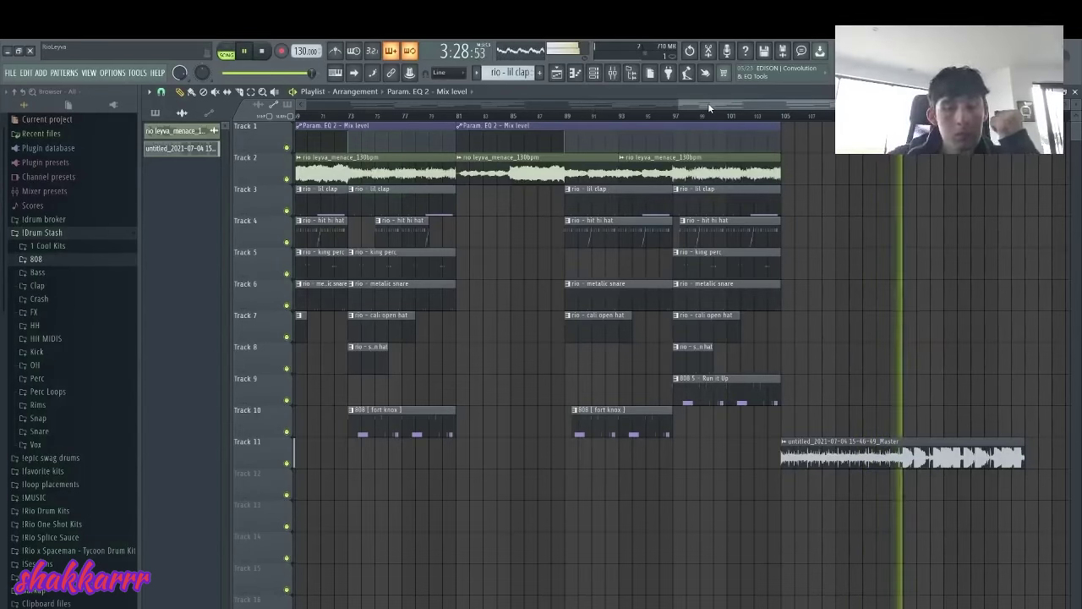
Add the rio tag looperator sample from the Tags folder to Track 6 at bar 3 of the intro
{"action": "left_click_drag", "start_coordinate": [709, 106], "coordinate": [334, 107]}
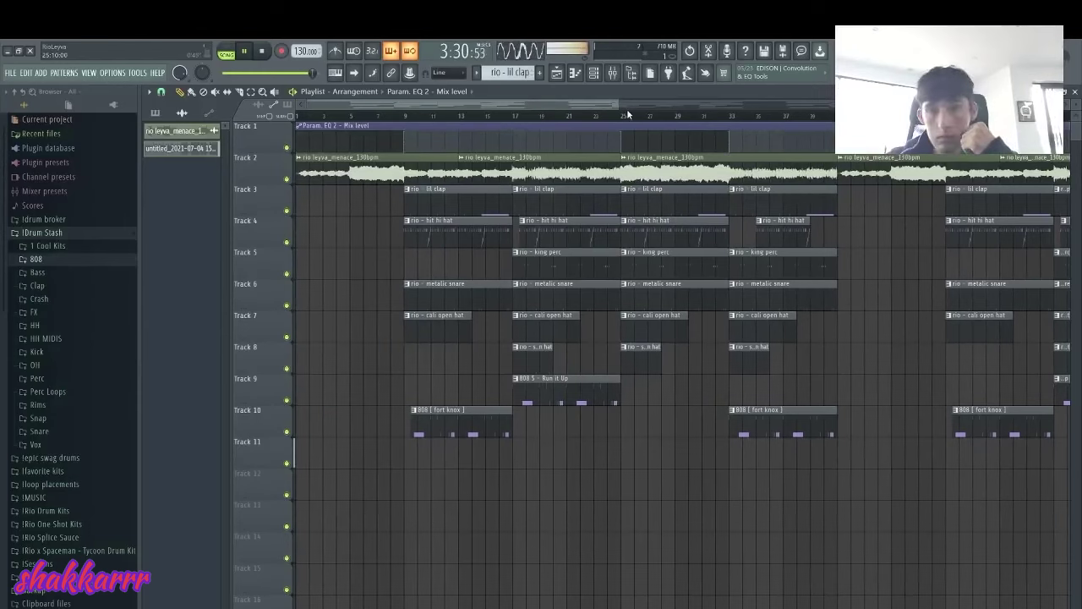
{"action": "left_click_drag", "start_coordinate": [541, 119], "coordinate": [389, 130]}
{"action": "scroll", "coordinate": [66, 438], "scroll_direction": "down", "scroll_amount": 8}
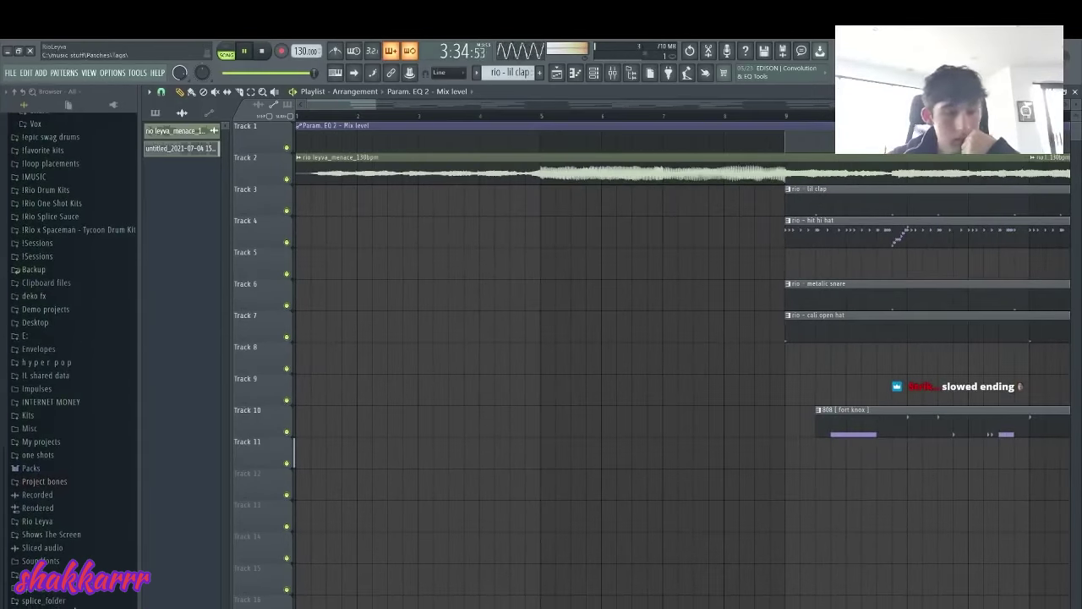
{"action": "scroll", "coordinate": [87, 595], "scroll_direction": "down", "scroll_amount": 10}
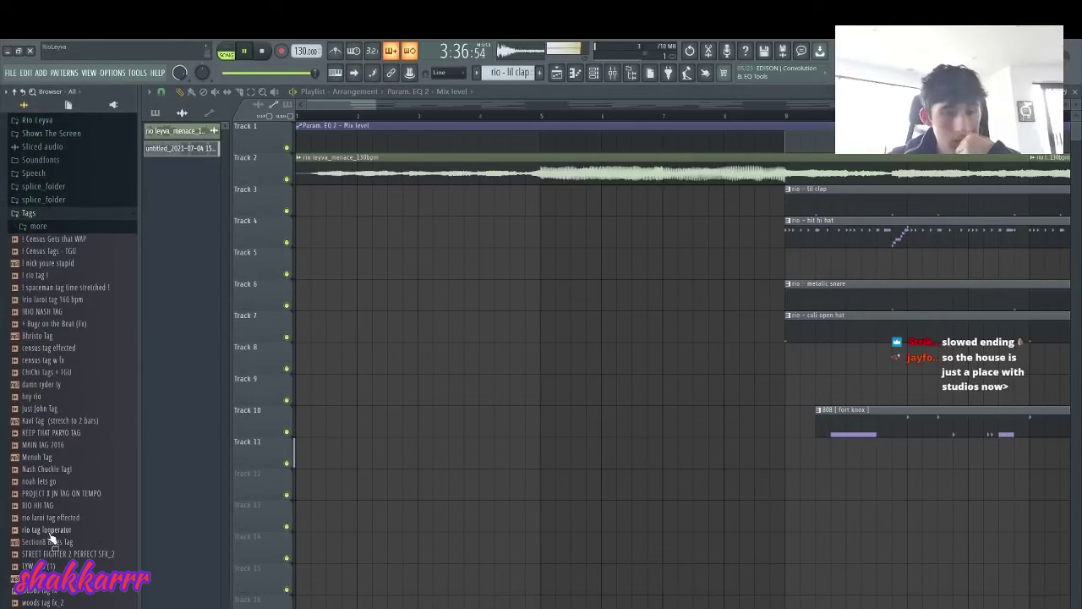
{"action": "left_click_drag", "start_coordinate": [50, 536], "coordinate": [411, 295]}
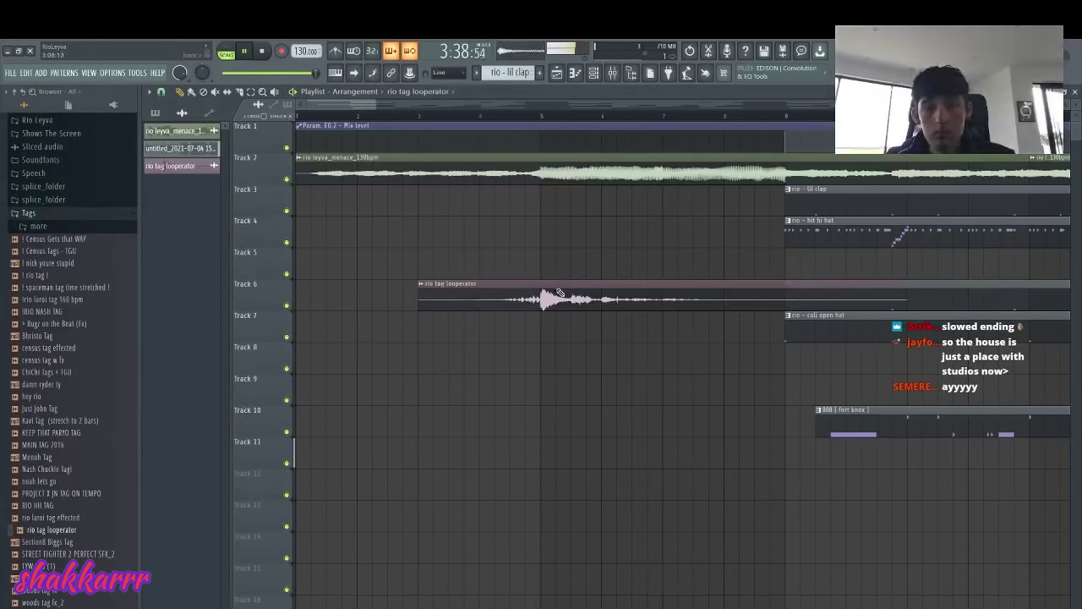
Set the rio tag looperator clip's time-stretching mode to Stretch and play the intro to check the tag
{"action": "double_click", "coordinate": [559, 292]}
{"action": "left_click", "coordinate": [496, 251]}
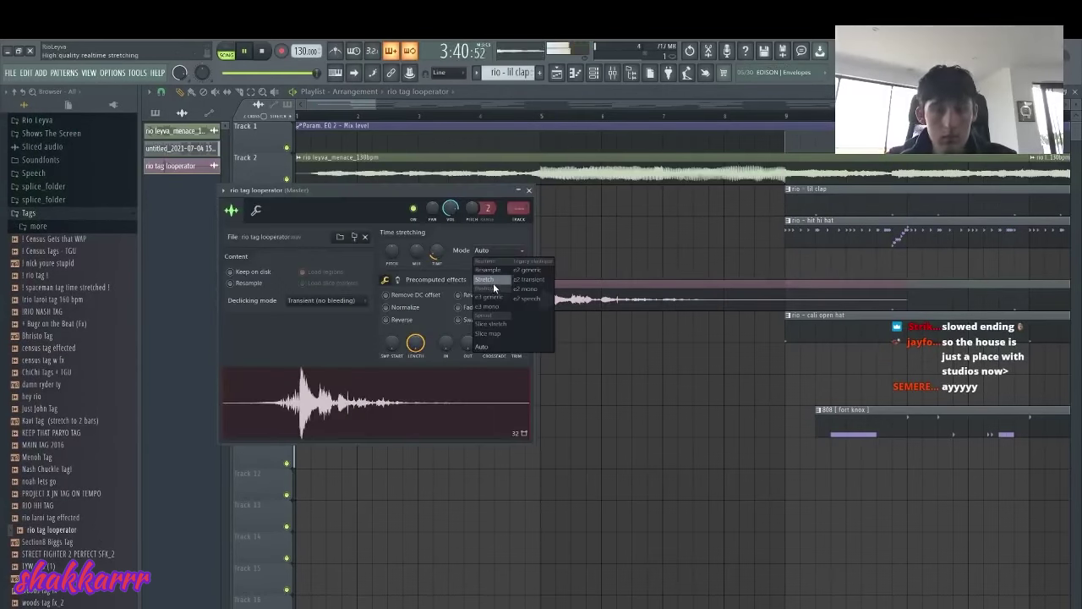
{"action": "left_click", "coordinate": [493, 283]}
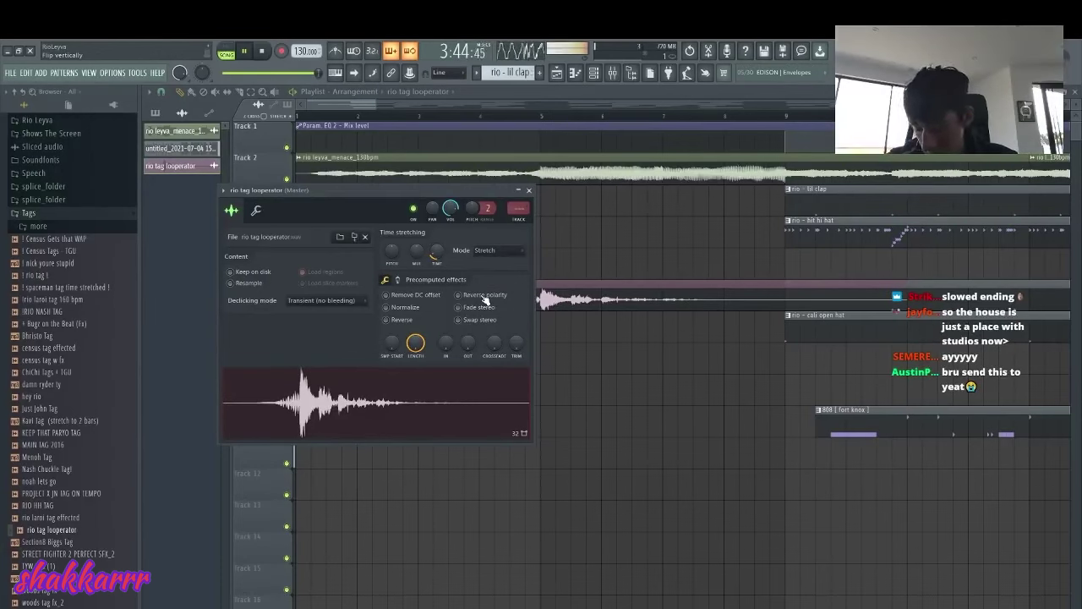
{"action": "left_click", "coordinate": [460, 116]}
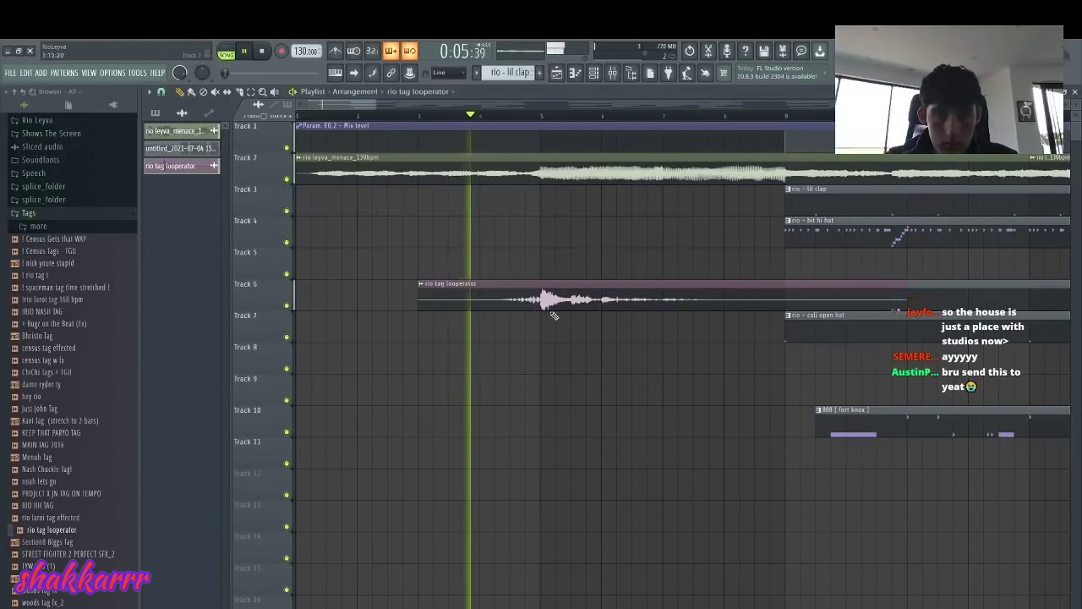
{"action": "double_click", "coordinate": [583, 296]}
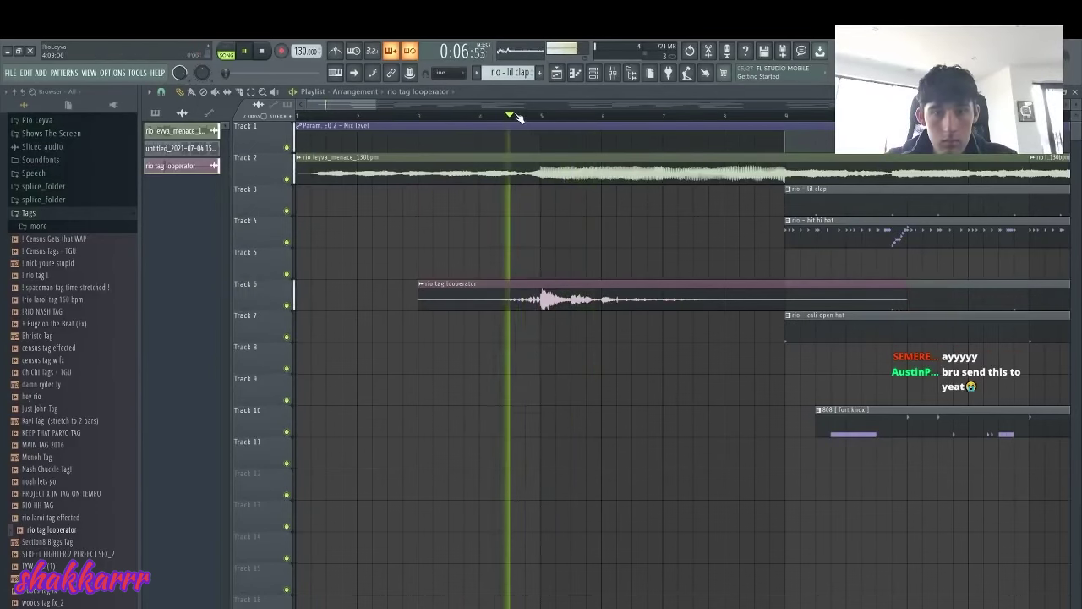
Lower the channel volume of the rio tag looperator clip to about -12.4 dB
{"action": "left_click", "coordinate": [574, 300]}
{"action": "double_click", "coordinate": [574, 300]}
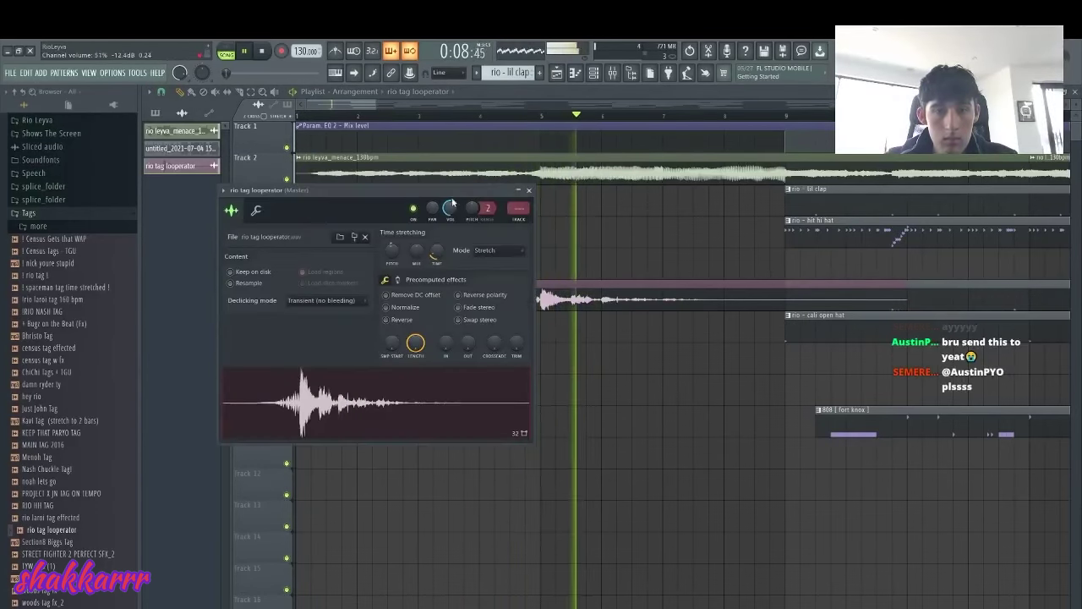
{"action": "left_click", "coordinate": [377, 103]}
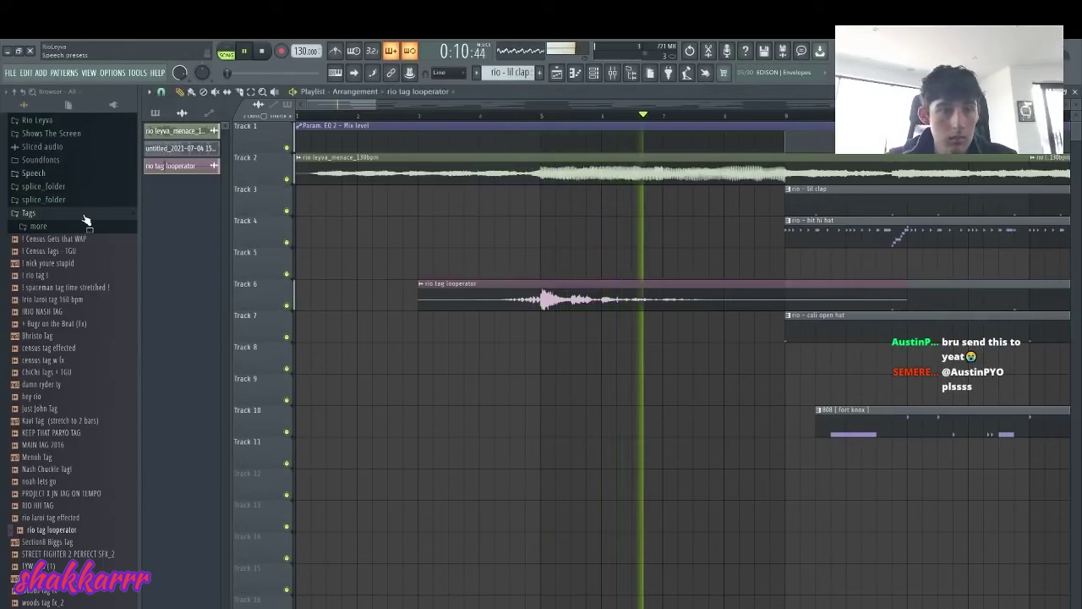
Stop playback and place GLTCH_SFX_Inhibitor16b from the Splice Sauce 1 FX folder on Track 11 at bar 8
{"action": "left_click", "coordinate": [51, 214]}
{"action": "scroll", "coordinate": [38, 254], "scroll_direction": "up", "scroll_amount": 3}
{"action": "left_click", "coordinate": [50, 325]}
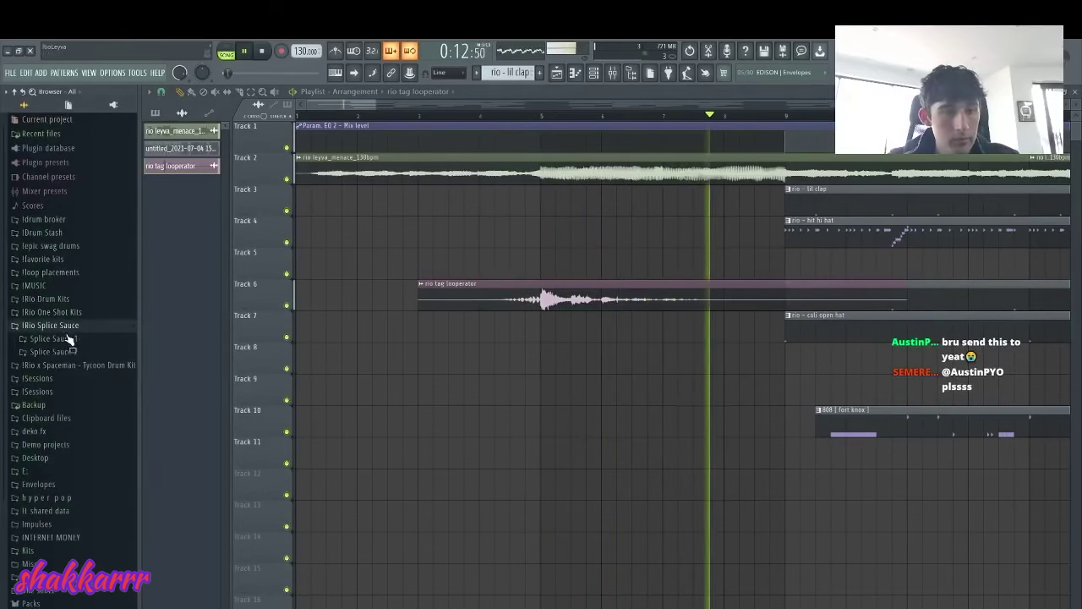
{"action": "left_click", "coordinate": [59, 338]}
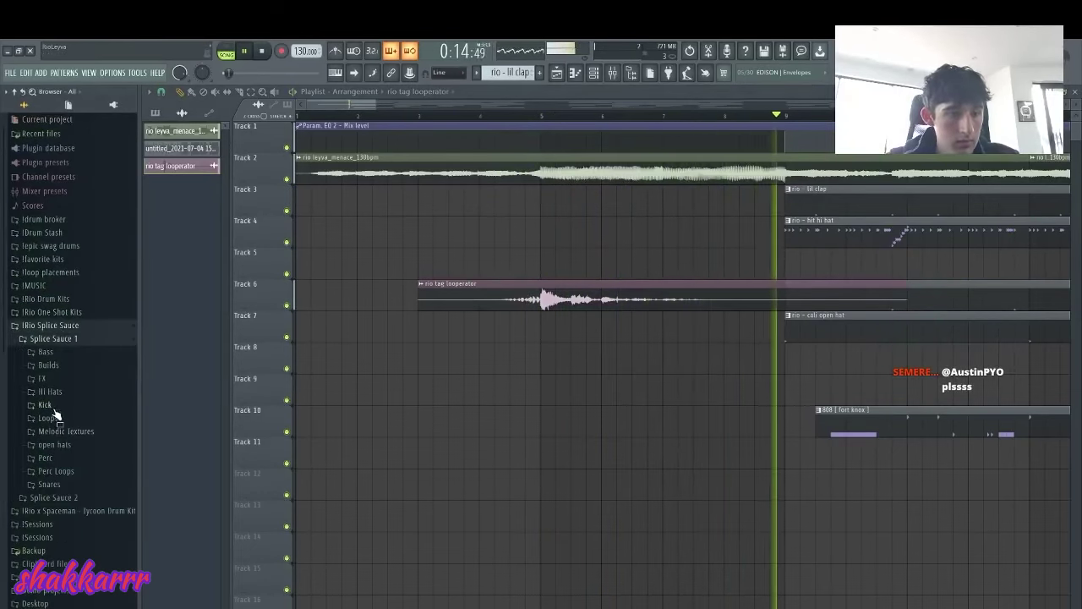
{"action": "key", "text": "space"}
{"action": "left_click", "coordinate": [43, 378]}
{"action": "left_click", "coordinate": [75, 482]}
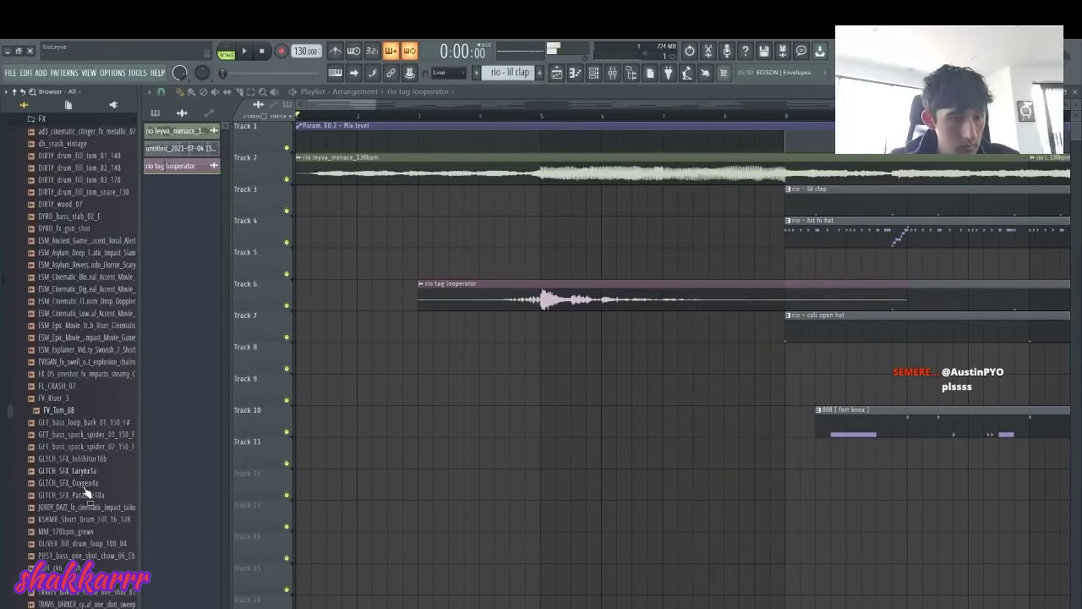
{"action": "left_click_drag", "start_coordinate": [77, 459], "coordinate": [728, 443]}
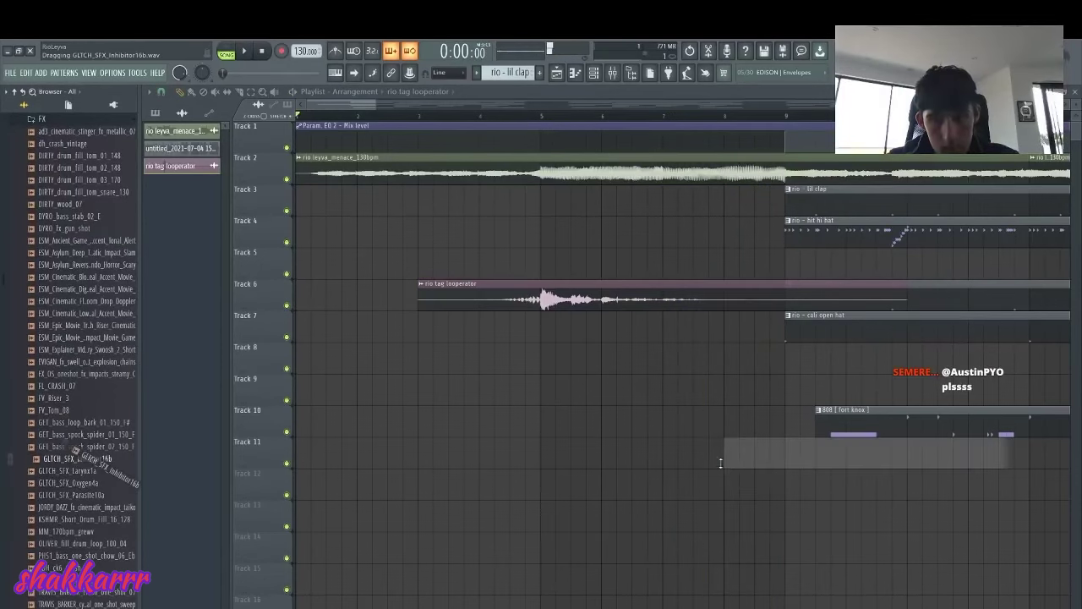
Play from about bar 7, move the GLTCH_SFX_Inhibitor16b clip half a bar later, and set its channel volume to about -9.3 dB
{"action": "left_click", "coordinate": [161, 92]}
{"action": "left_click", "coordinate": [173, 144]}
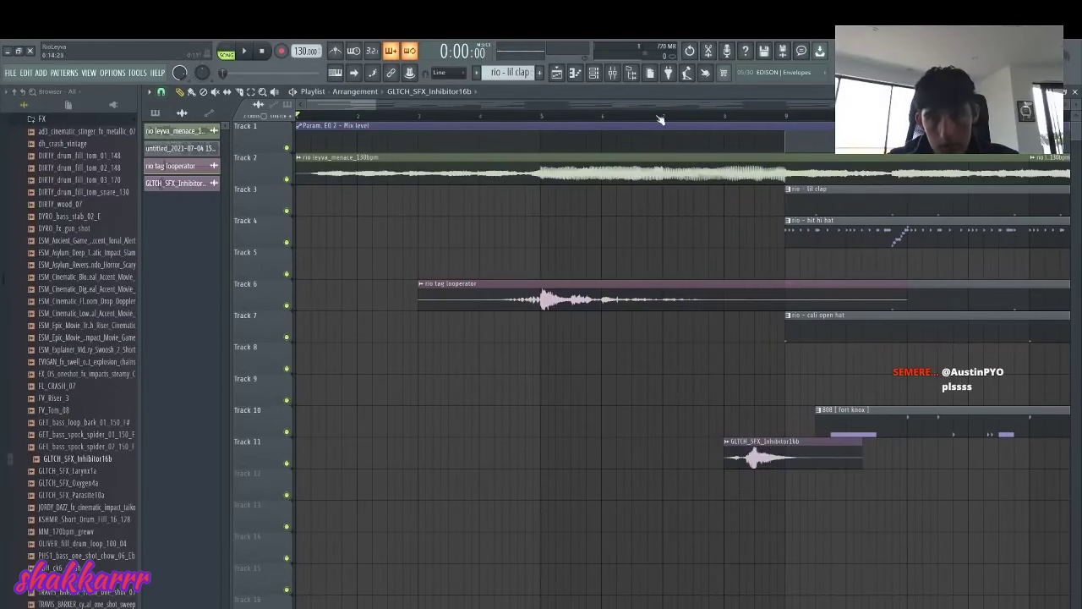
{"action": "left_click", "coordinate": [676, 125]}
{"action": "left_click_drag", "start_coordinate": [786, 463], "coordinate": [816, 463]}
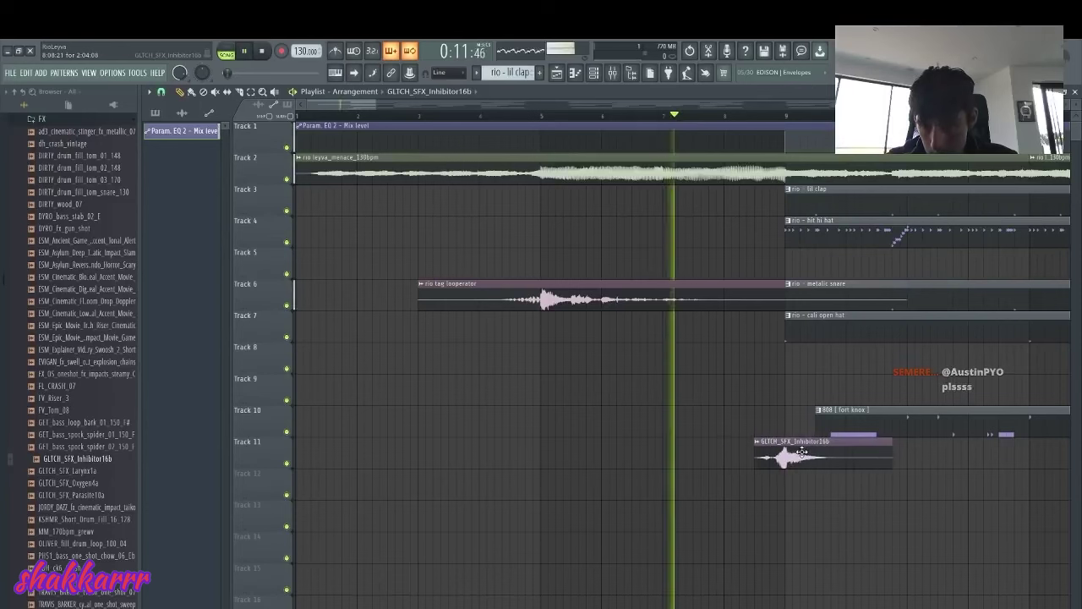
{"action": "double_click", "coordinate": [816, 461]}
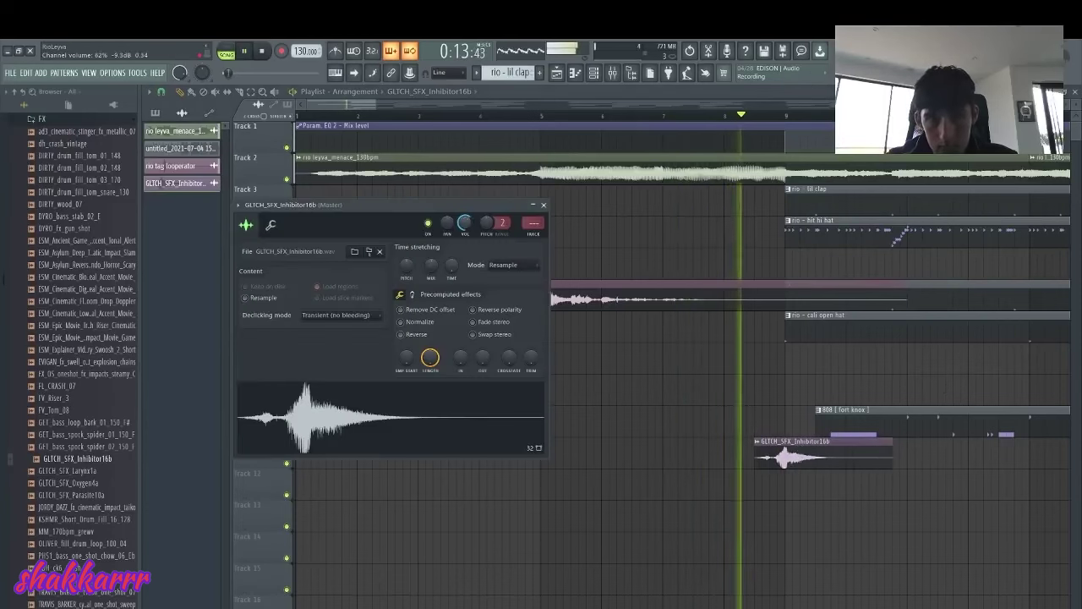
Place copies of the GLTCH_SFX_Inhibitor16b clip on Track 11 just before bars 25, 49, 65 and 89
{"action": "left_click", "coordinate": [162, 91]}
{"action": "left_click", "coordinate": [174, 237]}
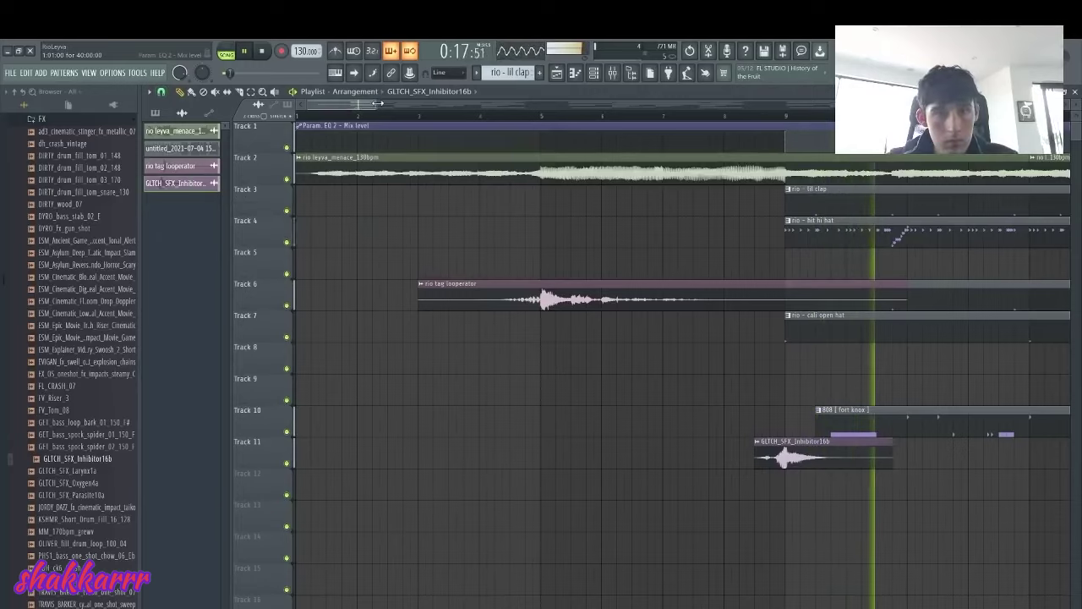
{"action": "left_click_drag", "start_coordinate": [375, 107], "coordinate": [462, 487]}
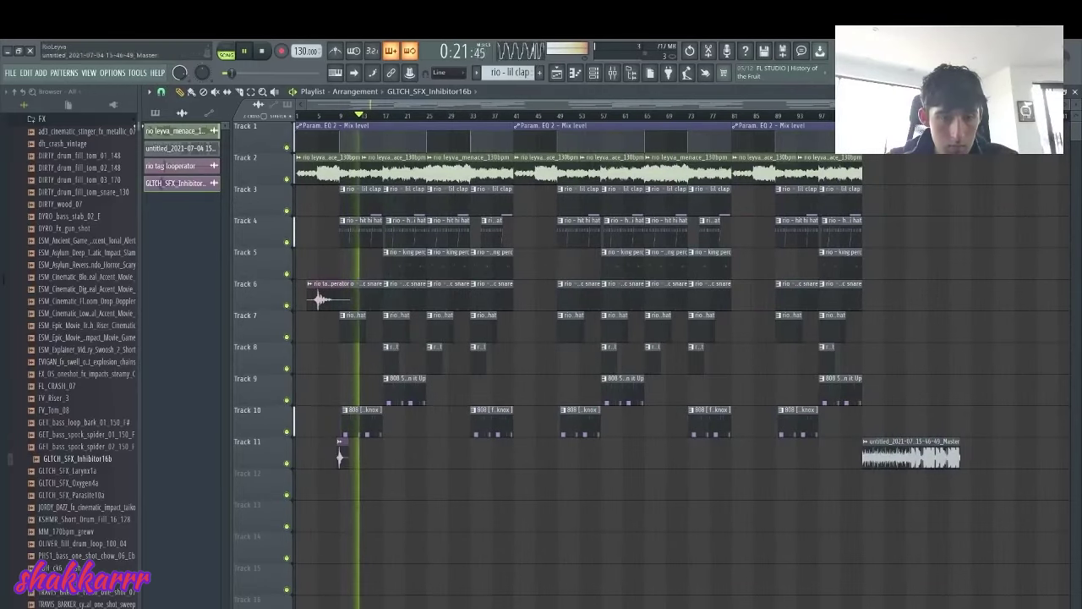
{"action": "left_click", "coordinate": [162, 91]}
{"action": "left_click", "coordinate": [181, 248]}
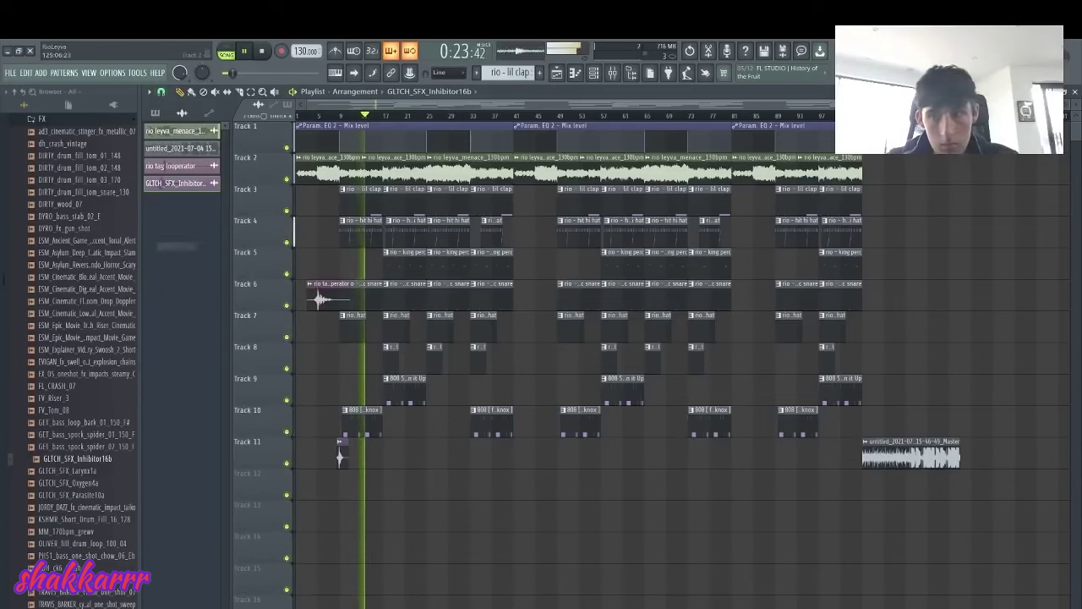
{"action": "scroll", "coordinate": [452, 369], "scroll_direction": "up", "scroll_amount": 3}
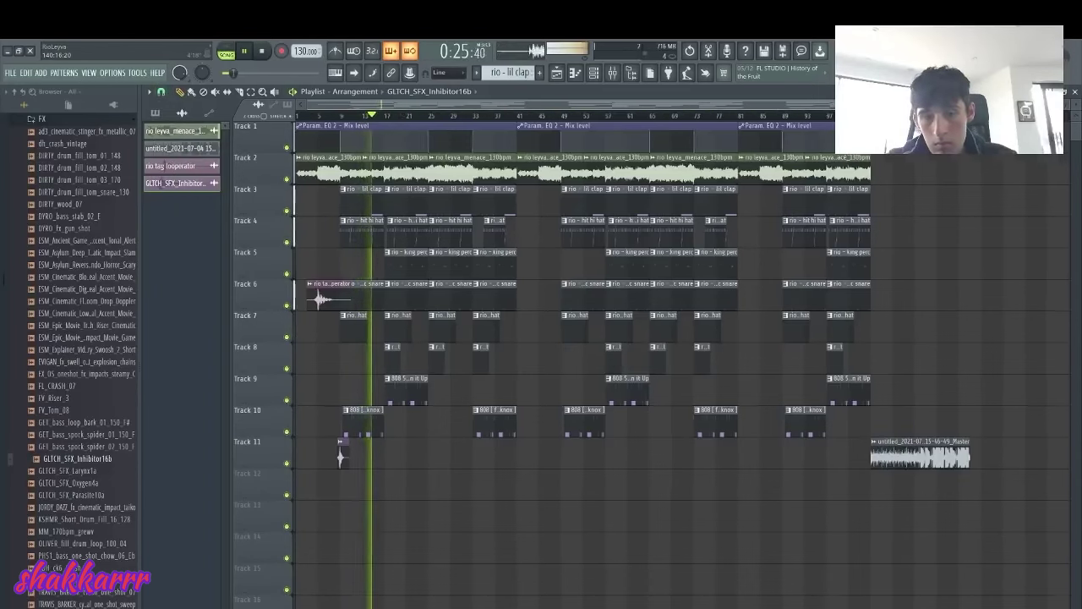
{"action": "left_click_drag", "start_coordinate": [384, 447], "coordinate": [1003, 464]}
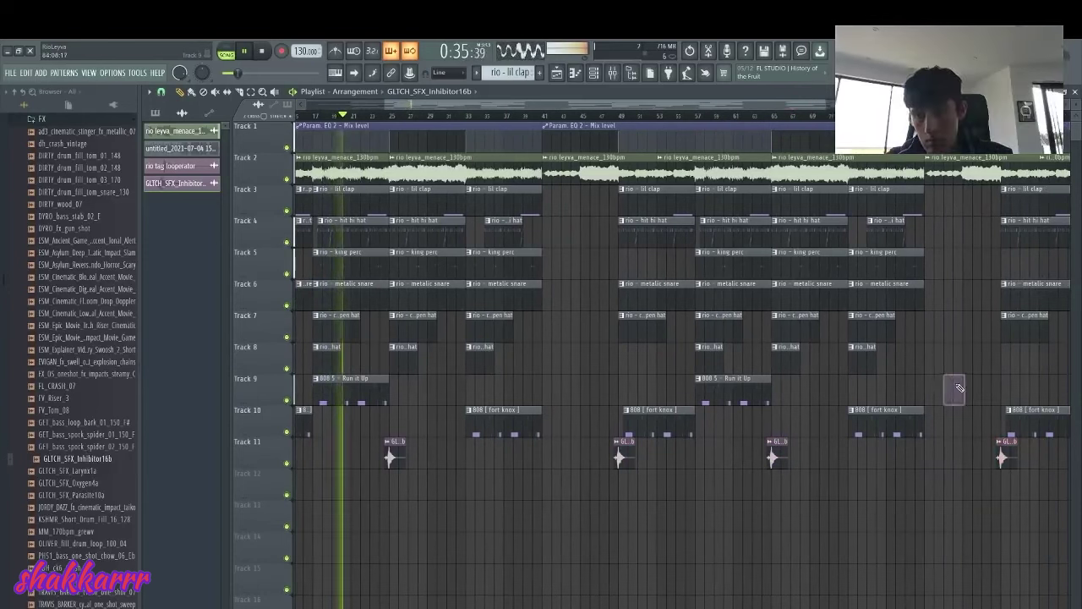
Stop playback and, while saving the project, create a folder named Rio - Menace 130 BPM in 2021 > 7 - July > Stems
{"action": "key", "text": "space"}
{"action": "key", "text": "ctrl+shift+s"}
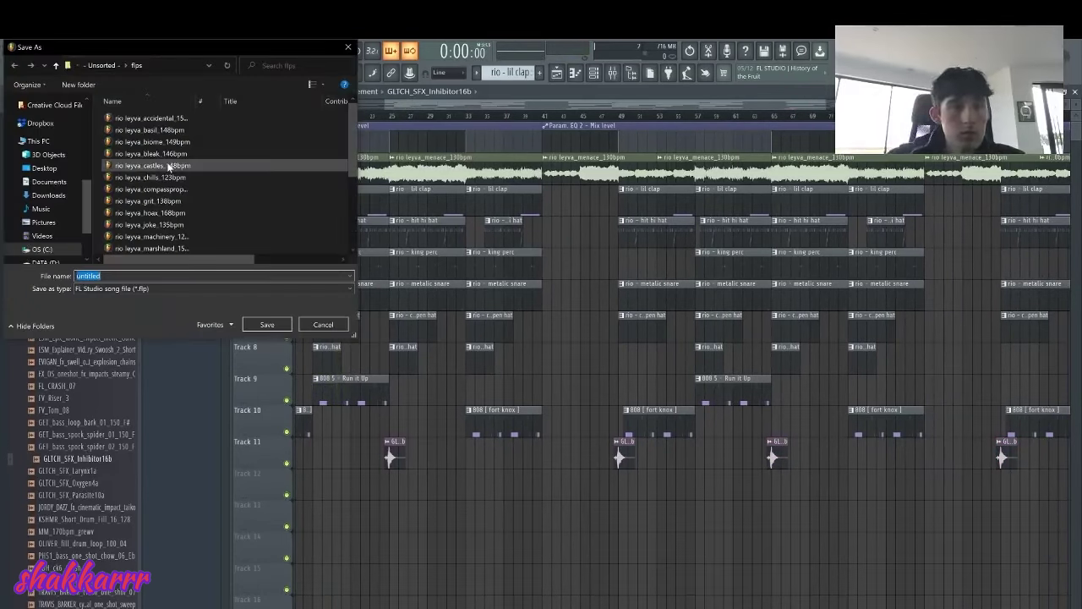
{"action": "scroll", "coordinate": [12, 235], "scroll_direction": "up", "scroll_amount": 5}
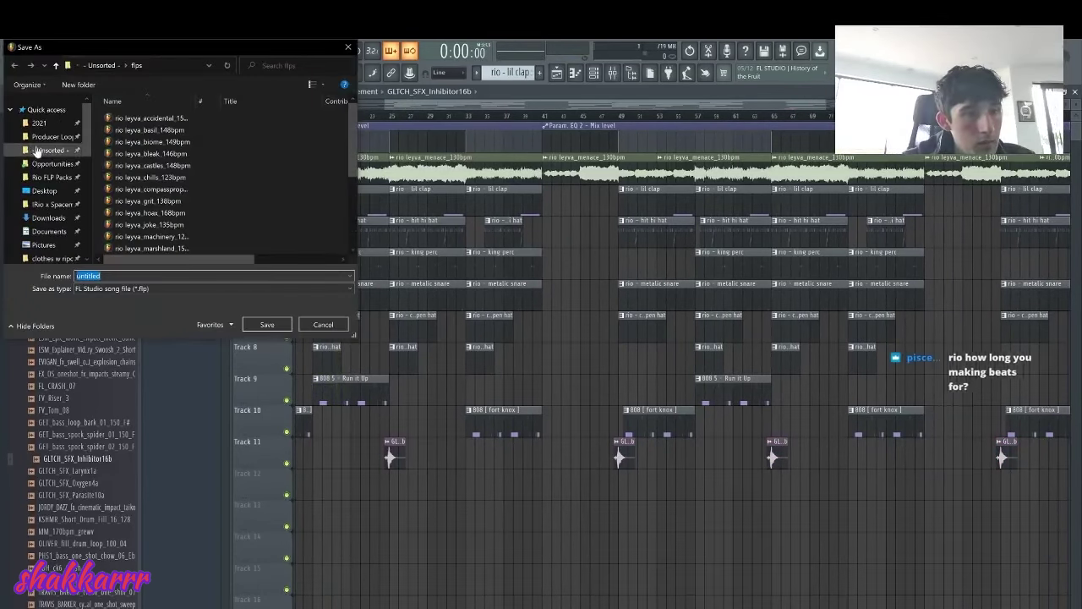
{"action": "left_click", "coordinate": [39, 123]}
{"action": "double_click", "coordinate": [127, 188]}
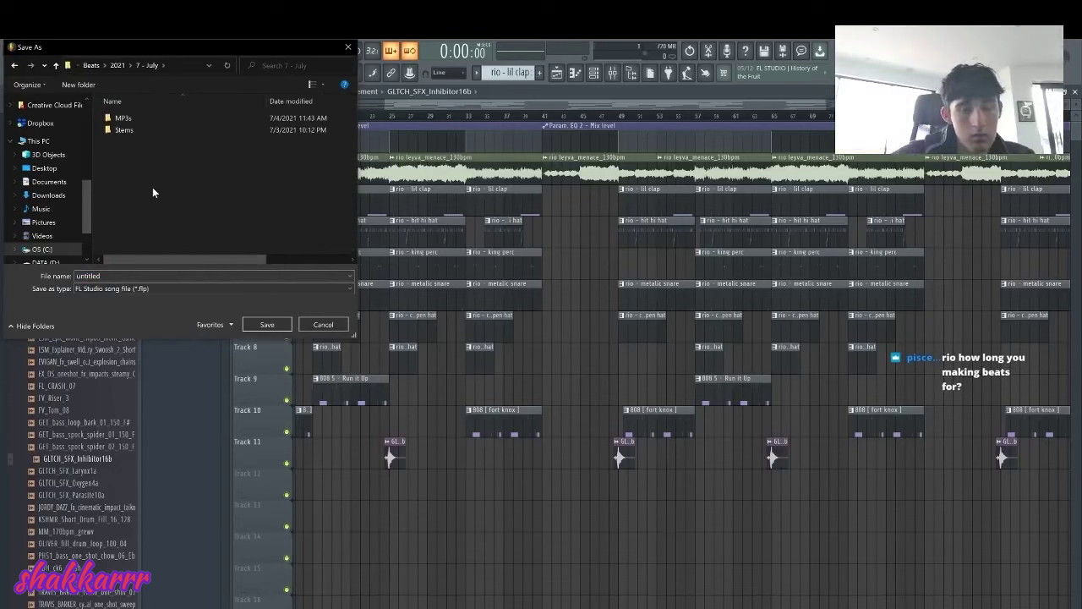
{"action": "double_click", "coordinate": [146, 129]}
{"action": "key", "text": "ctrl+shift+n"}
{"action": "type", "text": "Rio - Menace 130 BPM"}
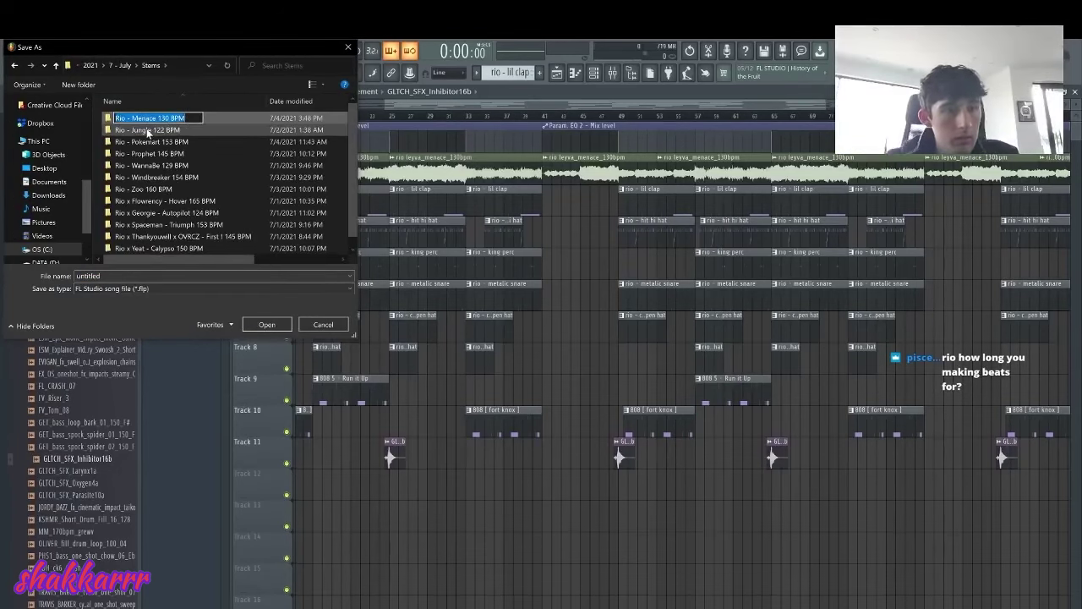
{"action": "key", "text": "Return"}
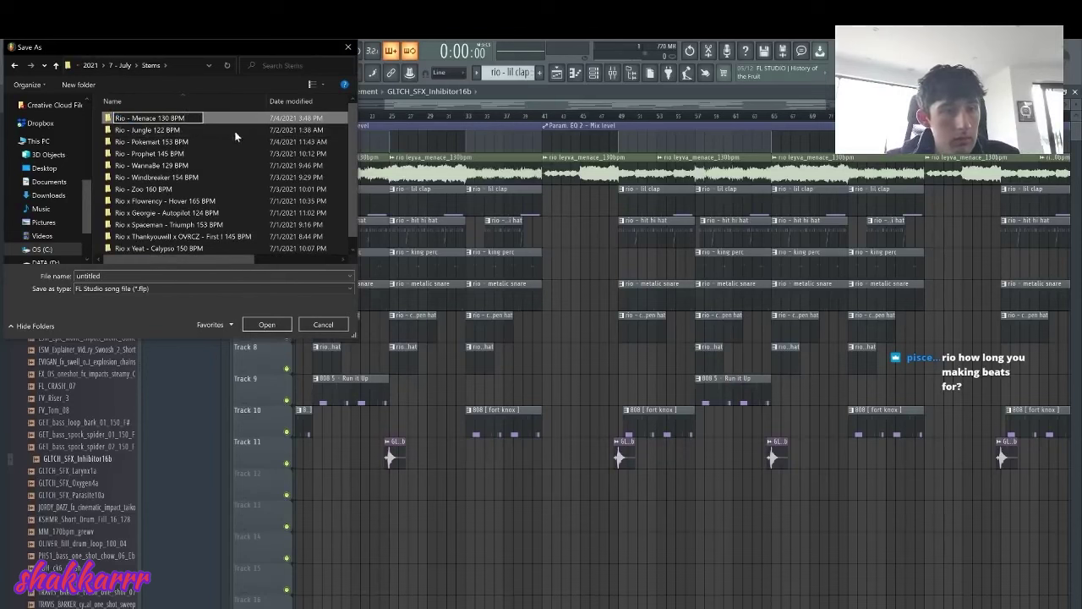
Save the project in the Rio - Menace 130 BPM folder and export the beat there as a WAV named Rio - Menace 130 BPM
{"action": "double_click", "coordinate": [197, 117]}
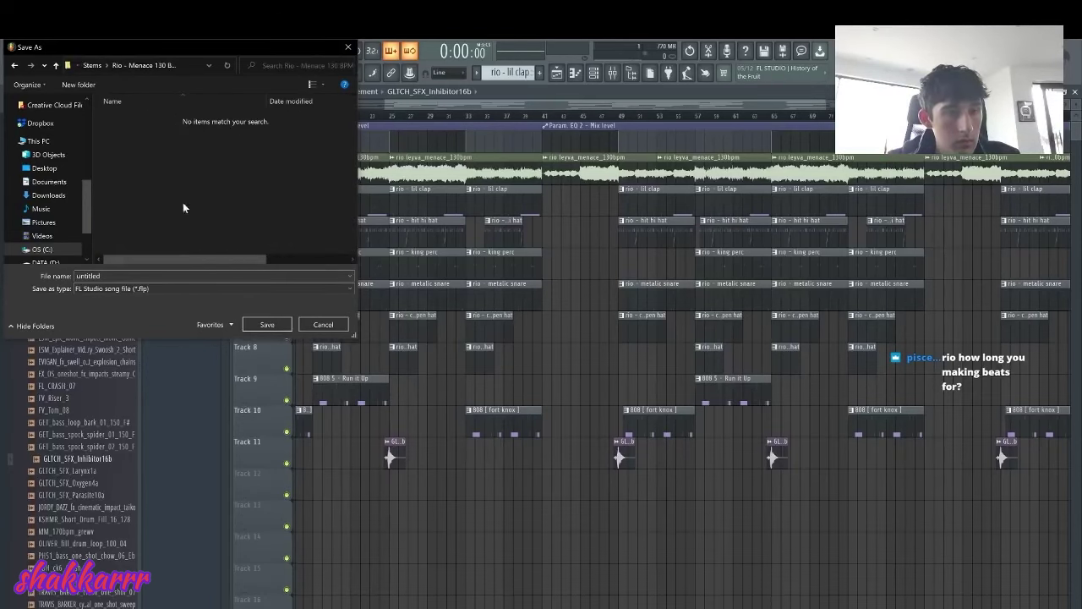
{"action": "left_click", "coordinate": [267, 327]}
{"action": "key", "text": "ctrl+r"}
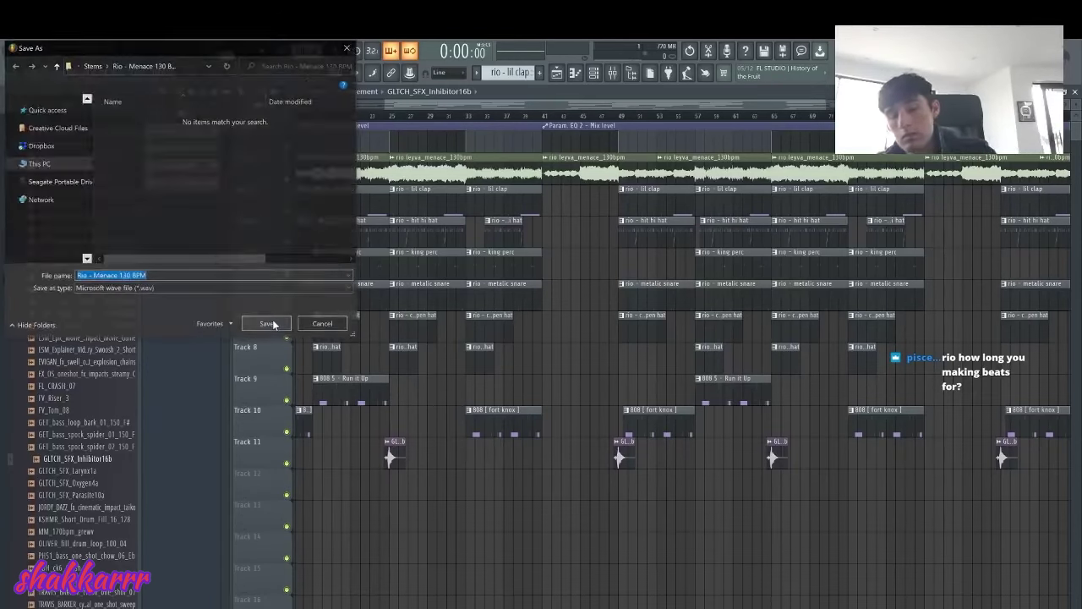
{"action": "left_click", "coordinate": [267, 325]}
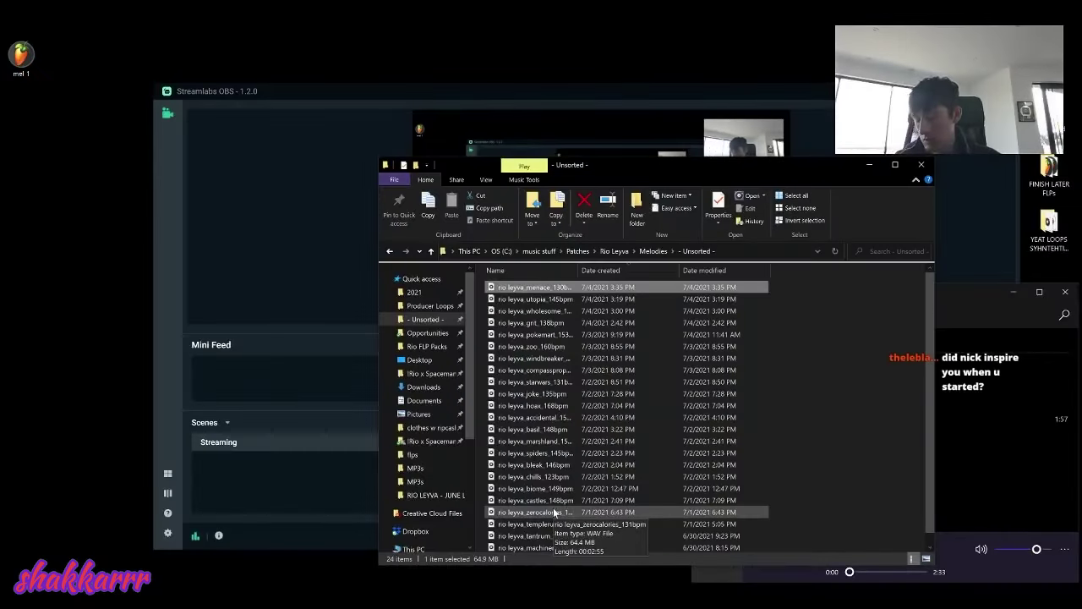
Return to FL Studio and export the beat as an MP3 named Rio - Menace 130 BPM in the 7 - July > MP3s folder
{"action": "key", "text": "alt+Tab"}
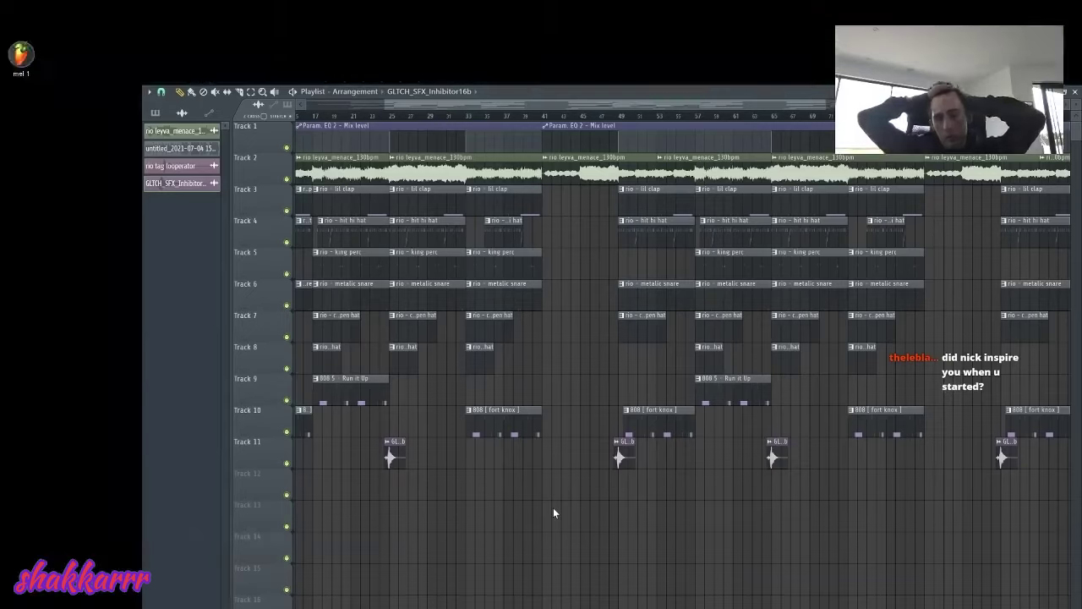
{"action": "key", "text": "ctrl+shift+r"}
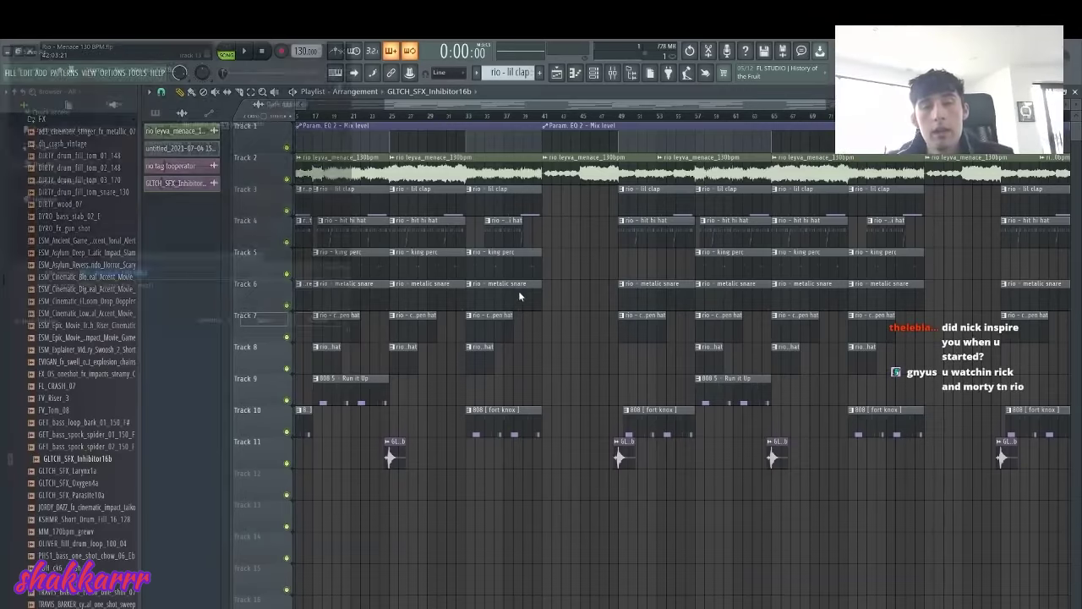
{"action": "left_click", "coordinate": [93, 68]}
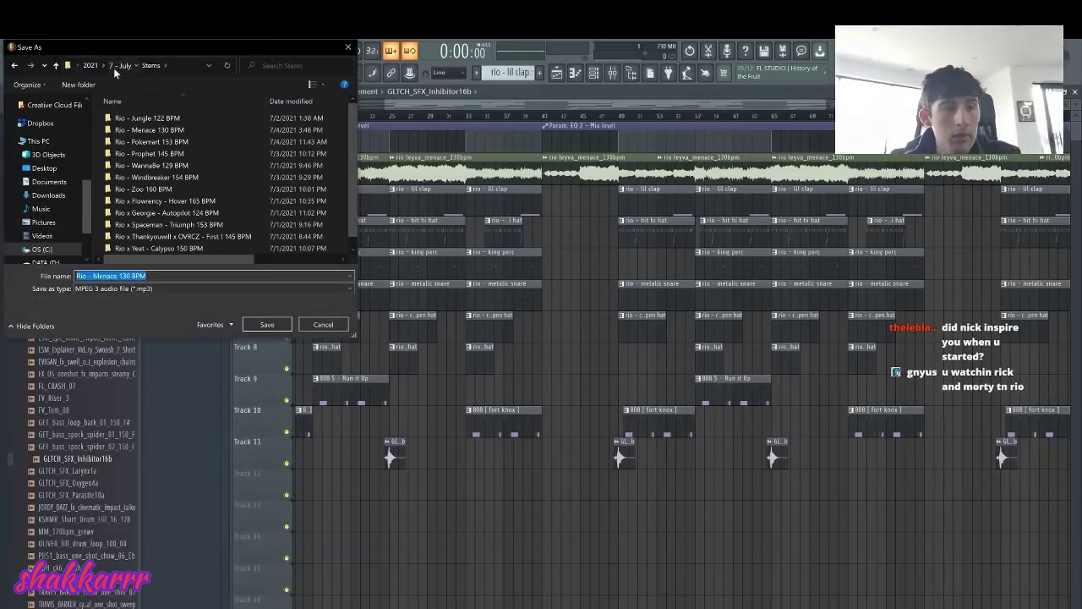
{"action": "left_click", "coordinate": [113, 67]}
{"action": "left_click", "coordinate": [143, 126]}
{"action": "double_click", "coordinate": [144, 126]}
{"action": "left_click", "coordinate": [127, 69]}
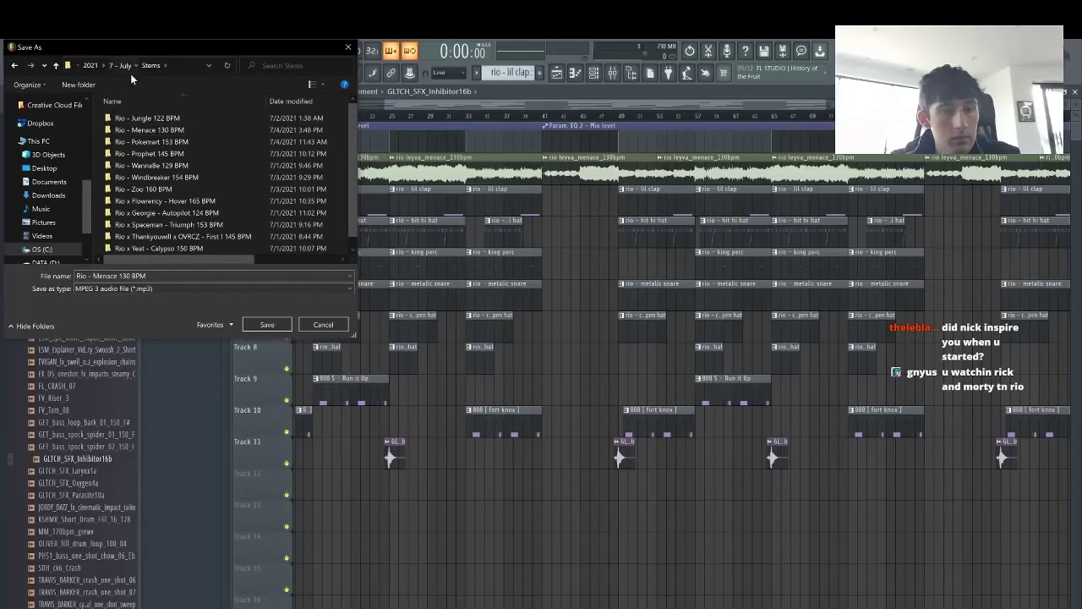
{"action": "double_click", "coordinate": [147, 118]}
{"action": "left_click", "coordinate": [273, 330]}
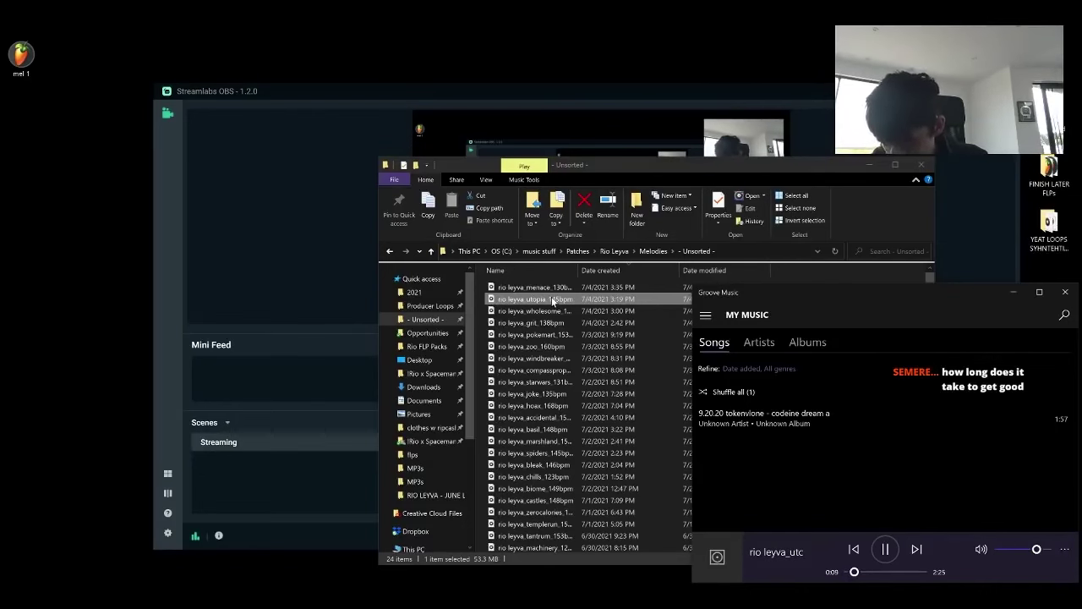
{"action": "key", "text": "alt+Tab"}
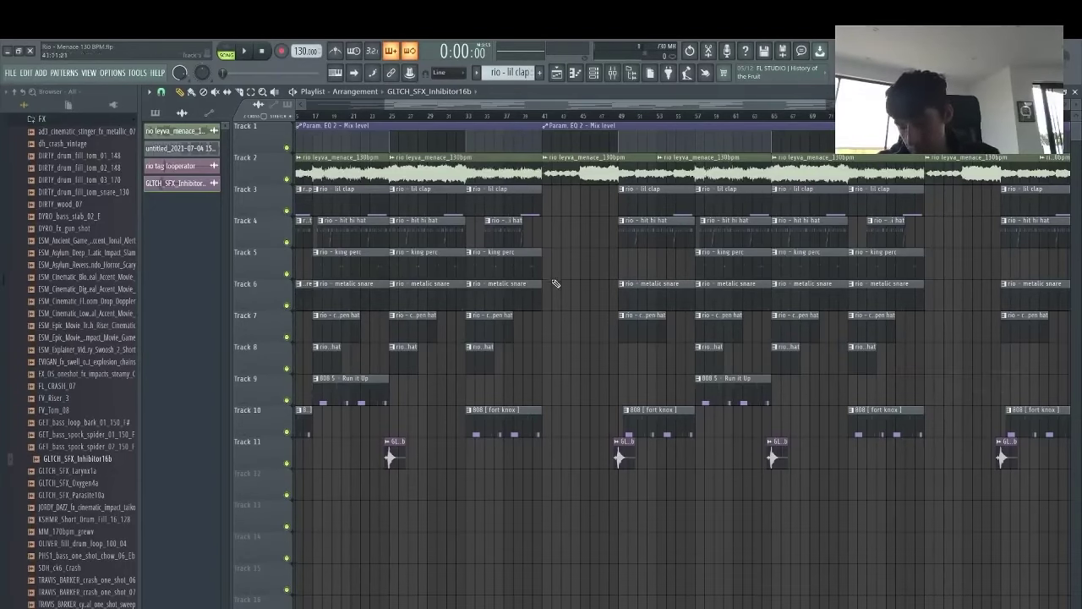
{"action": "left_click_drag", "start_coordinate": [509, 111], "coordinate": [495, 113]}
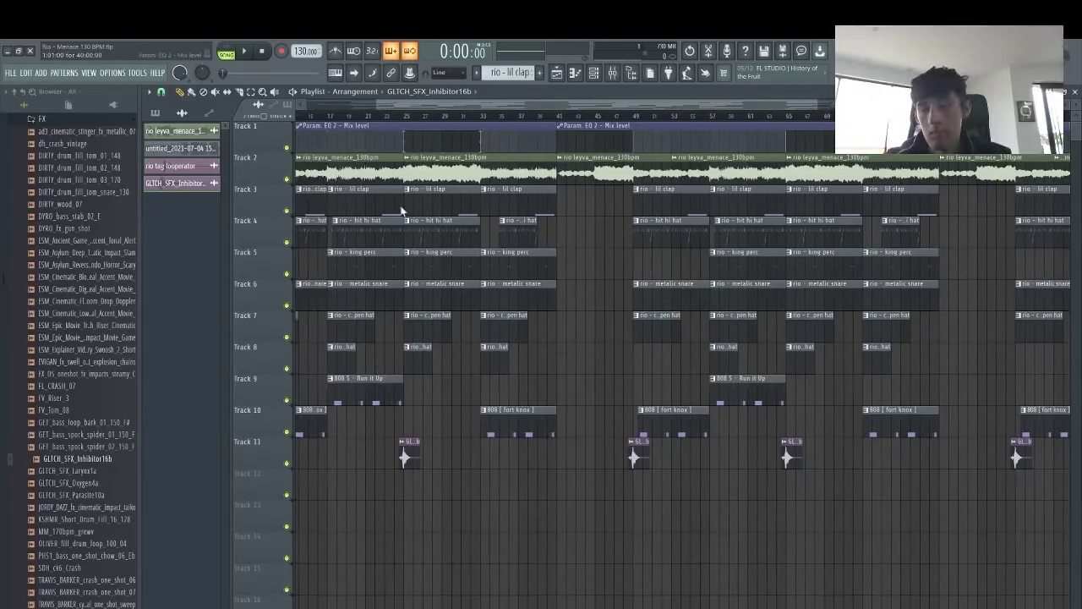
{"action": "key", "text": "ctrl+shift+r"}
{"action": "left_click", "coordinate": [93, 68]}
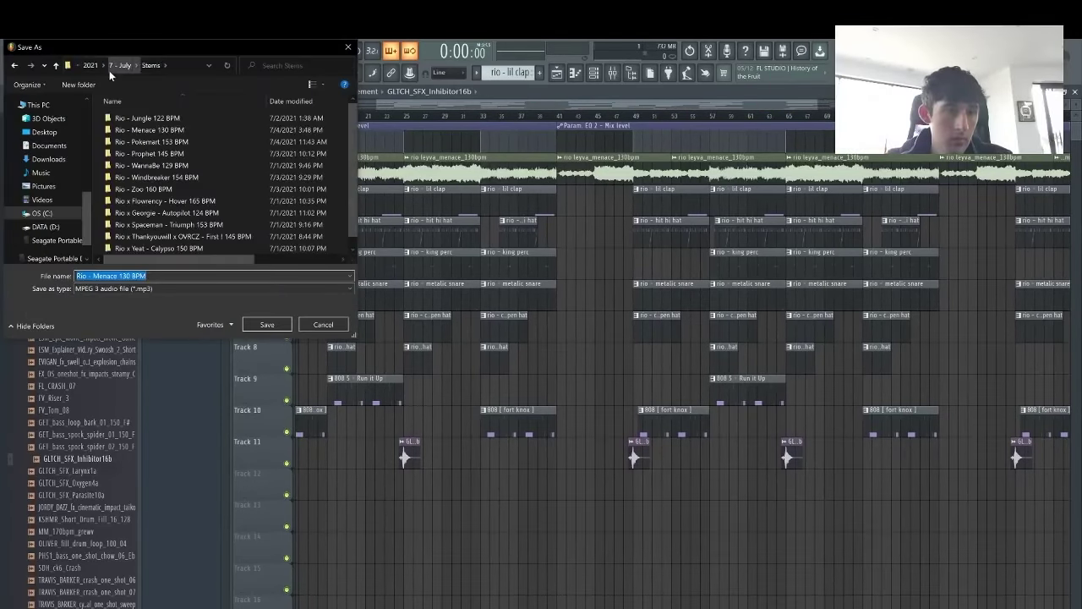
{"action": "left_click", "coordinate": [109, 69]}
{"action": "double_click", "coordinate": [122, 117]}
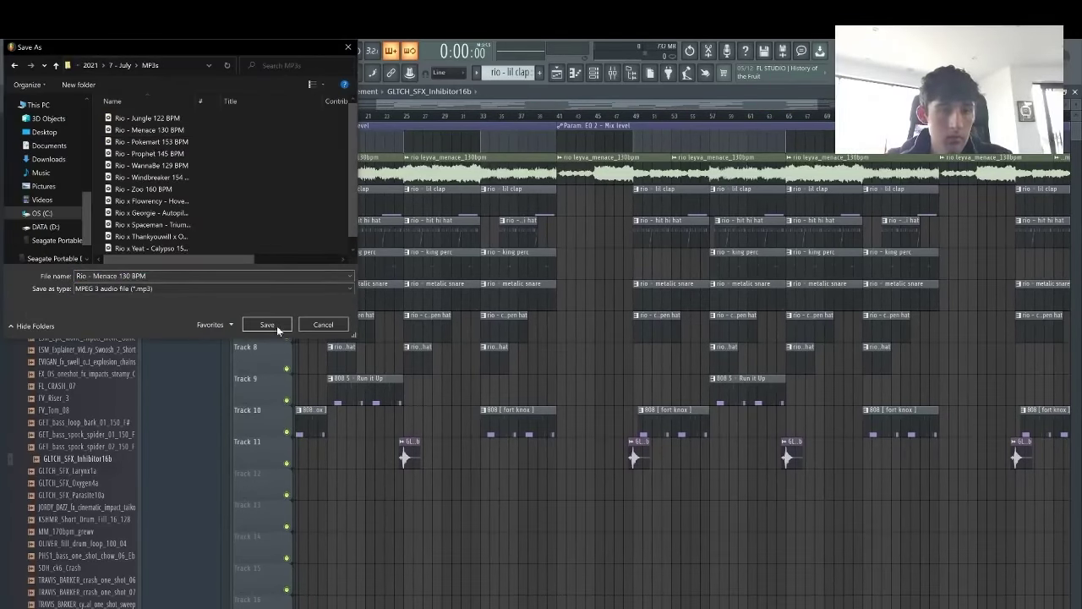
{"action": "left_click", "coordinate": [267, 325]}
{"action": "left_click", "coordinate": [618, 354]}
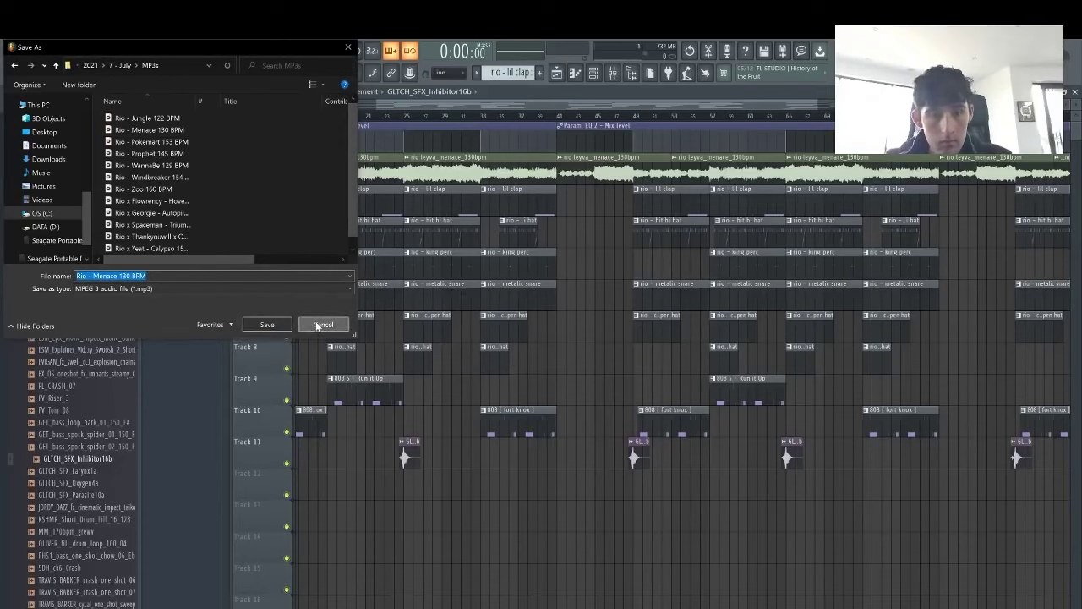
{"action": "left_click", "coordinate": [323, 324]}
Start a new project from the default template and minimize FL Studio to return to the Unsorted melodies folder
{"action": "left_click", "coordinate": [26, 73]}
{"action": "left_click", "coordinate": [34, 83]}
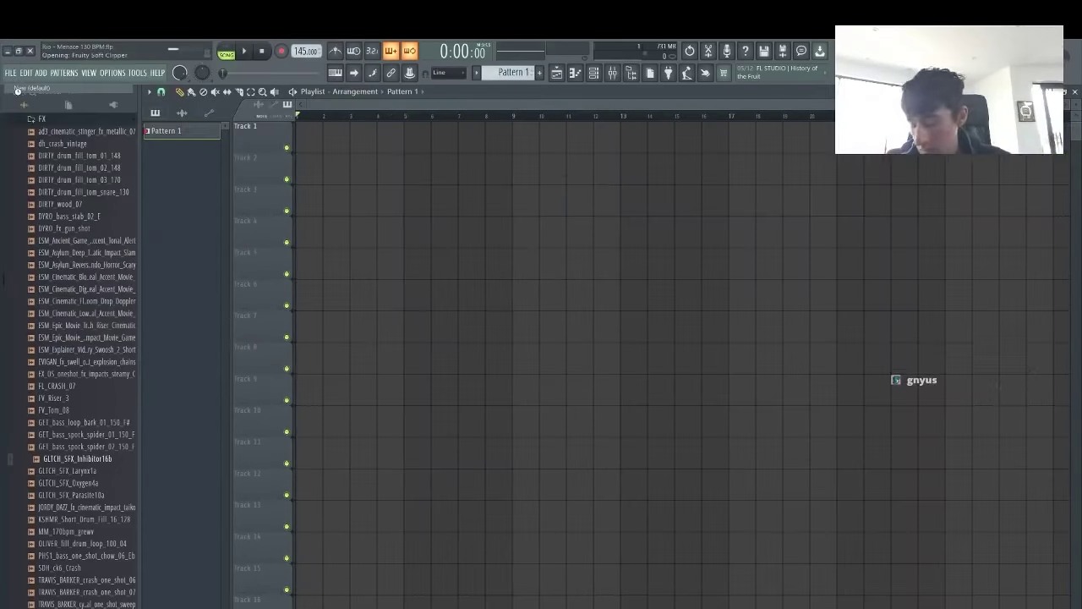
{"action": "left_click", "coordinate": [7, 51]}
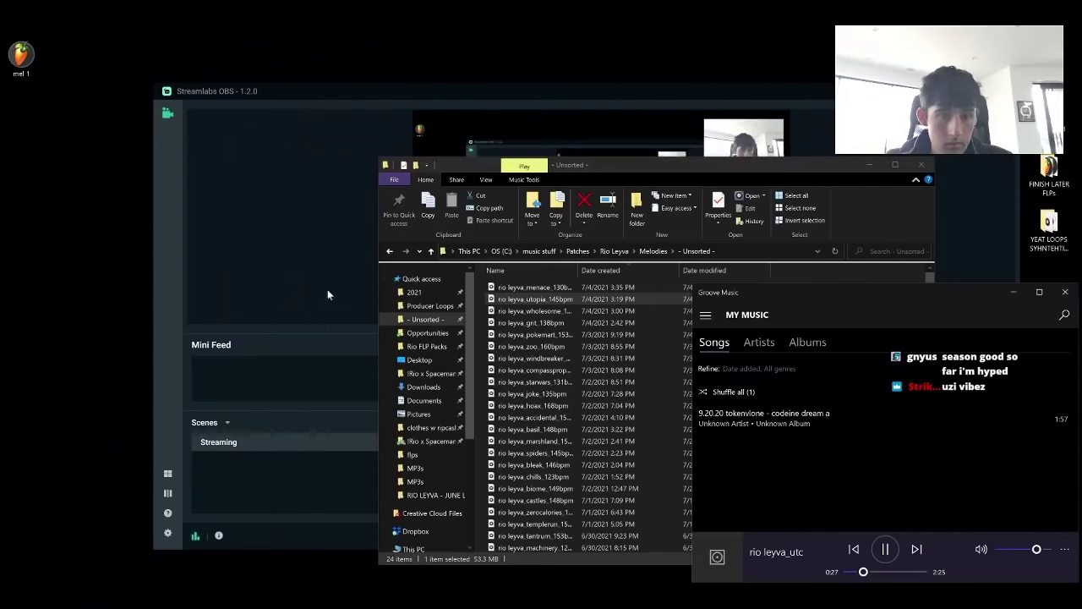